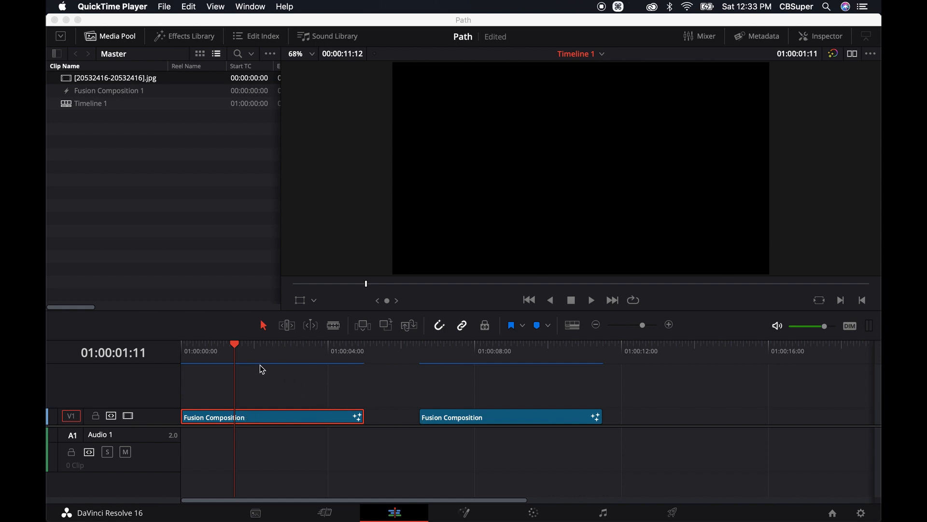
# - Hide the media pool and open the first Fusion composition on the Fusion page
pyautogui.moveTo(229, 344); pyautogui.dragTo(287, 356)
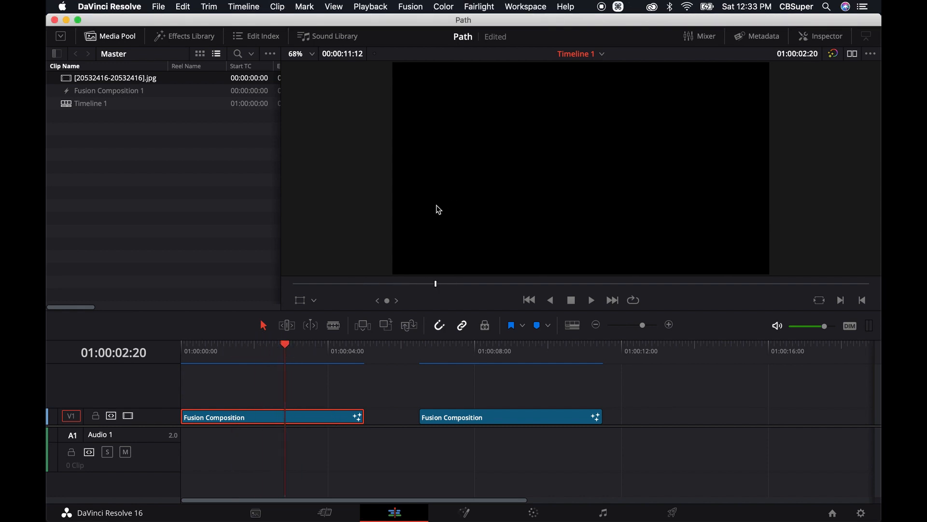
pyautogui.click(109, 36)
pyautogui.moveTo(288, 344); pyautogui.dragTo(498, 364)
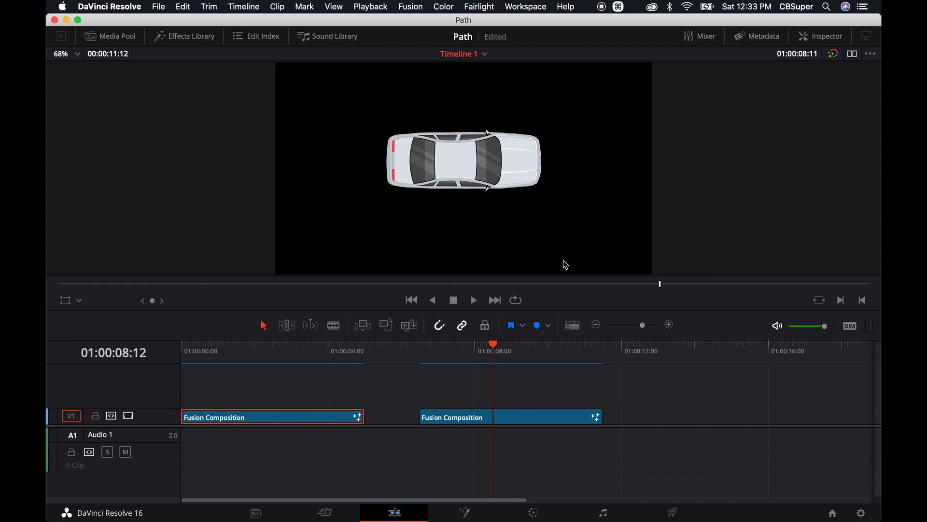
pyautogui.moveTo(496, 353); pyautogui.dragTo(265, 358)
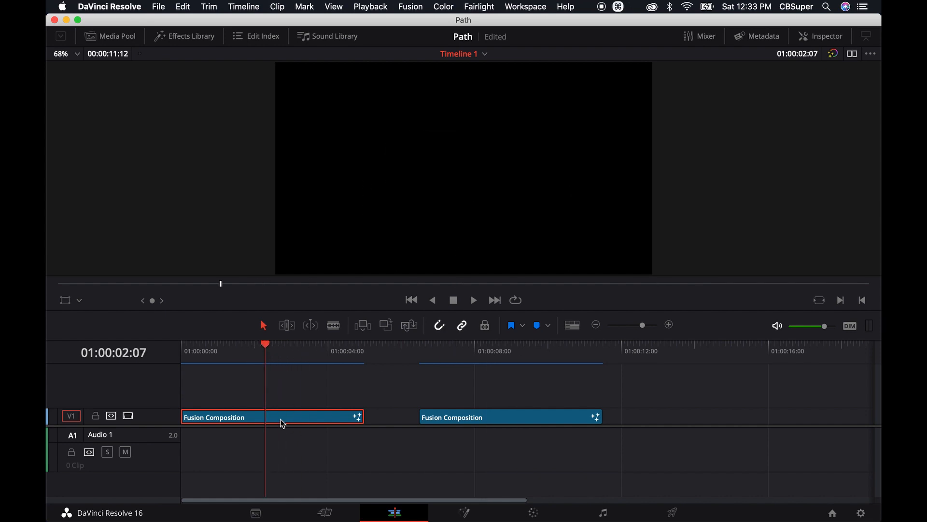
pyautogui.click(456, 513)
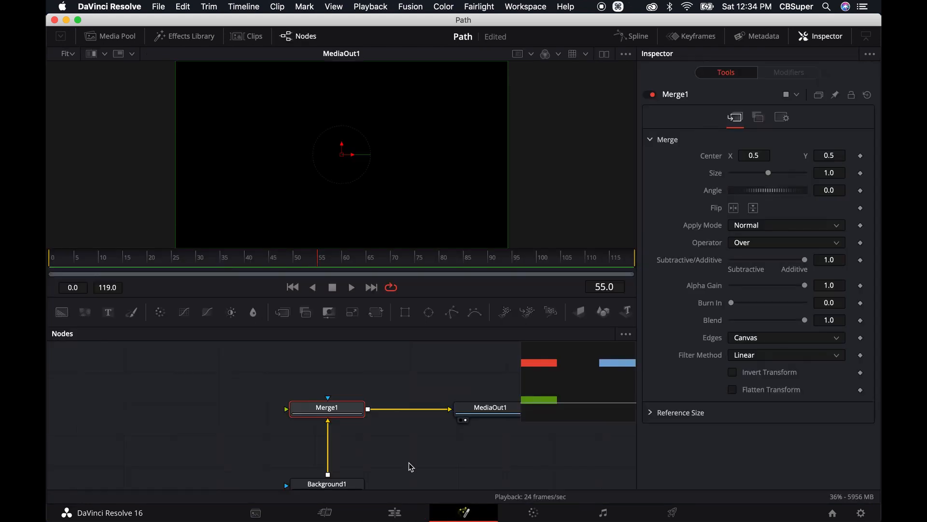
pyautogui.moveTo(418, 383); pyautogui.dragTo(404, 354)
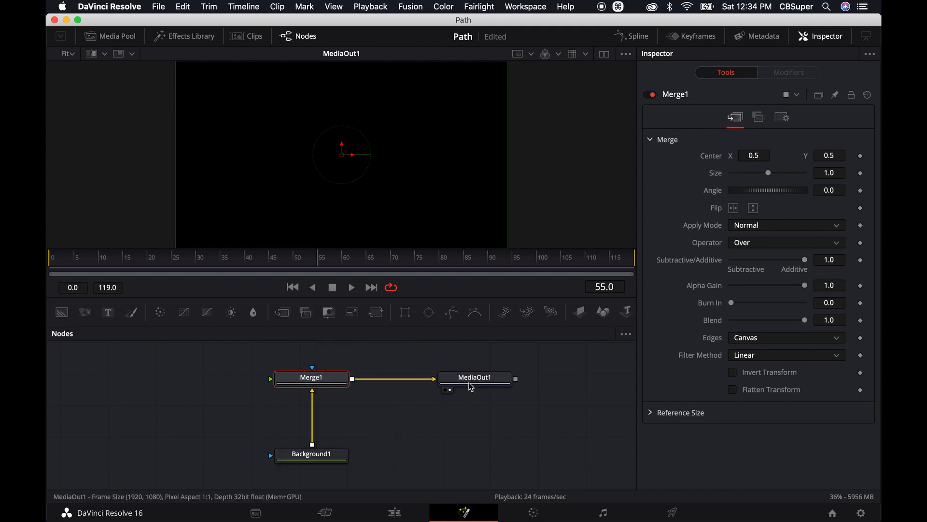
# - Add a Text+ node and connect its output to the foreground input of Merge1
pyautogui.click(144, 388)
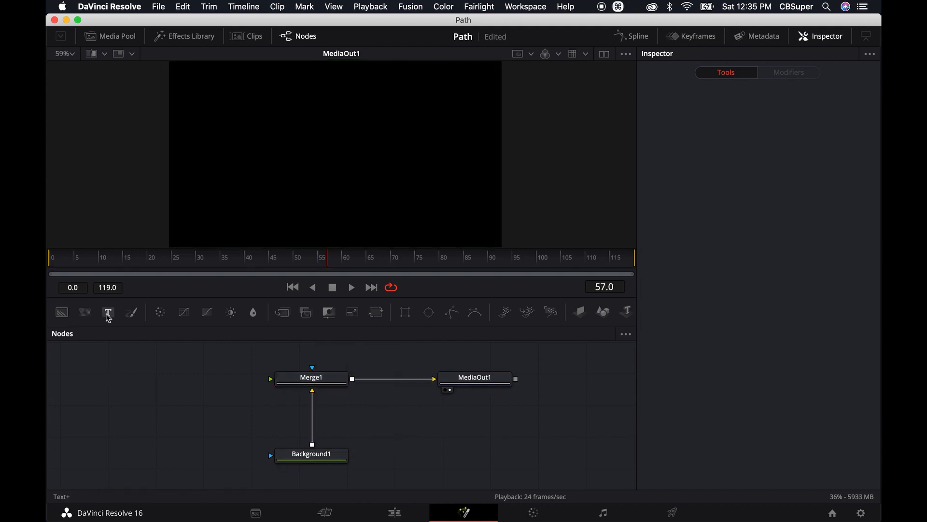
pyautogui.click(110, 317)
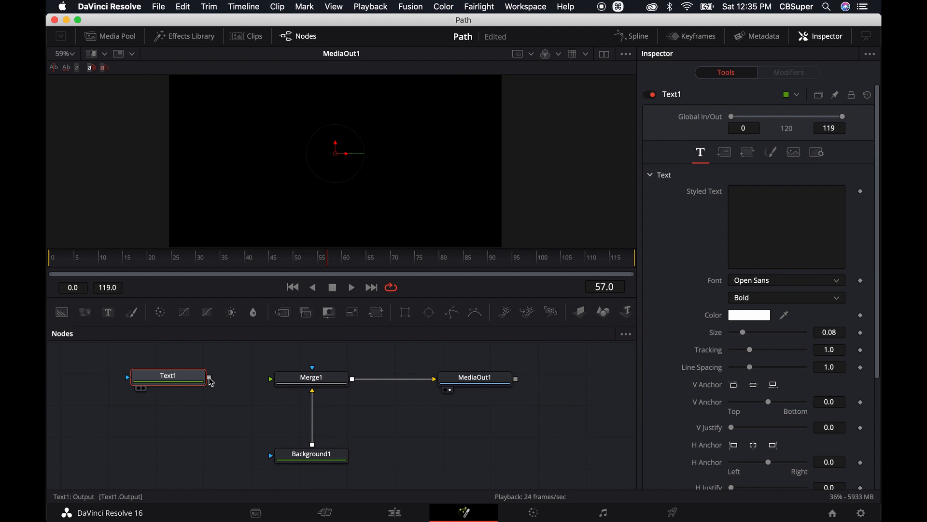
pyautogui.moveTo(209, 377); pyautogui.dragTo(310, 379)
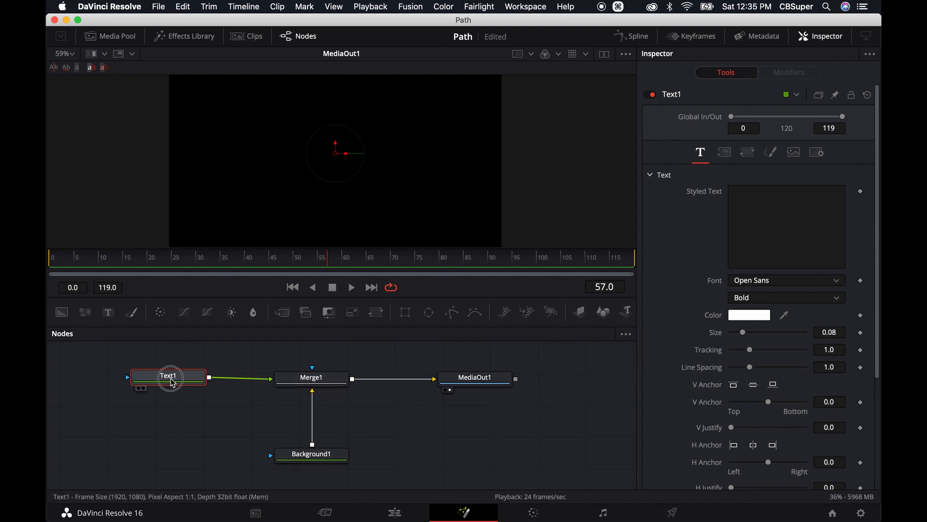
pyautogui.moveTo(166, 375); pyautogui.dragTo(164, 377)
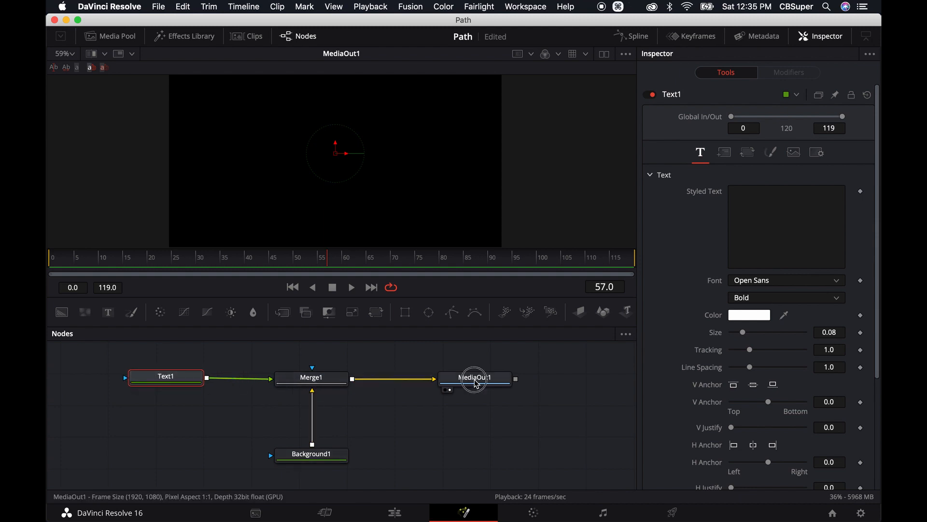
# - Enter "CB SUPER" as the Text1 node's styled text and move the node slightly away from Merge1
pyautogui.click(747, 197)
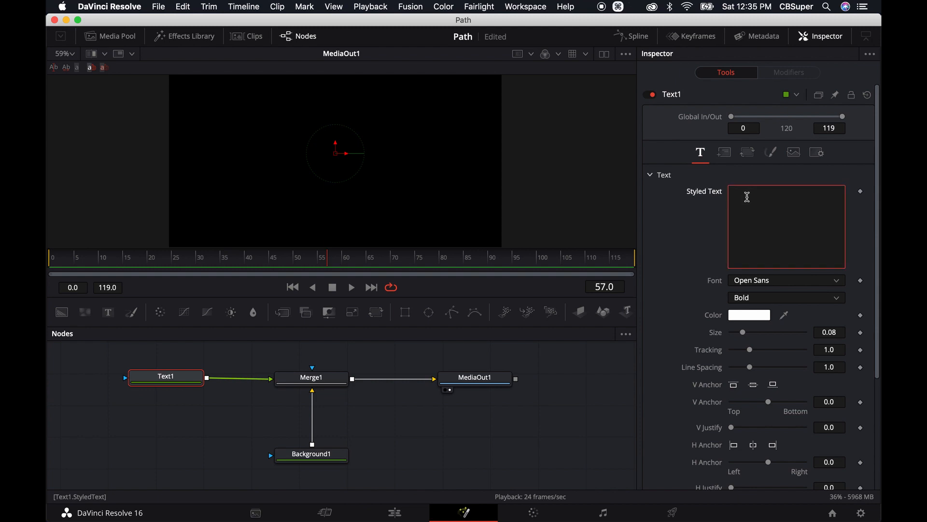
pyautogui.write('CB SUPER')
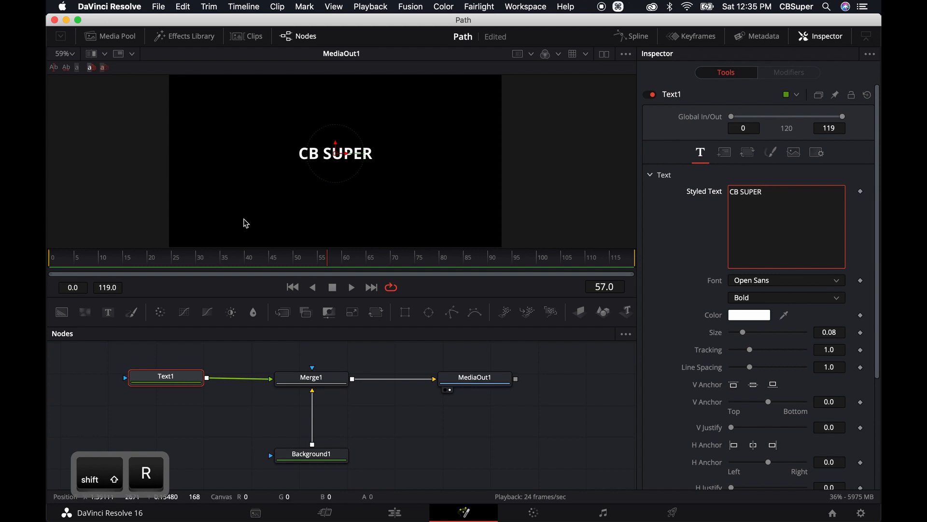
pyautogui.moveTo(171, 380); pyautogui.dragTo(163, 381)
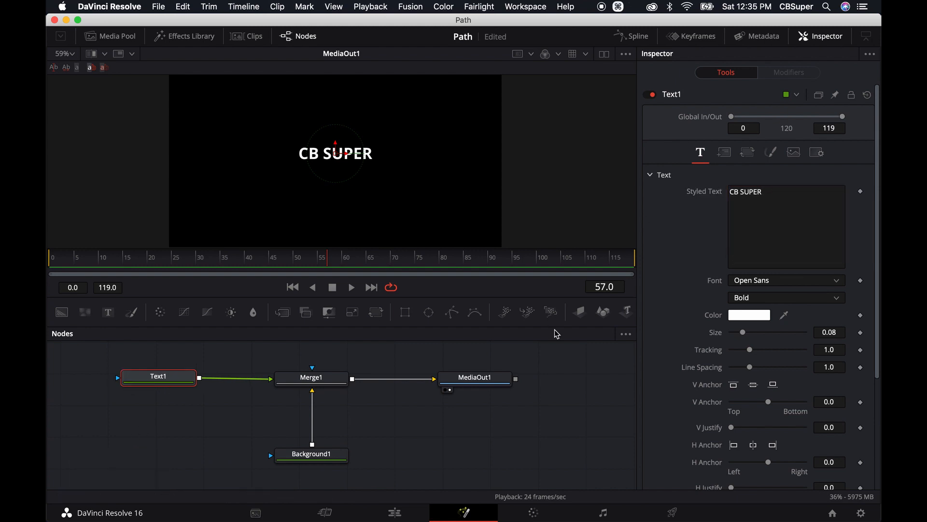
# - Set the layout type of the Text1 node to Path
pyautogui.click(726, 157)
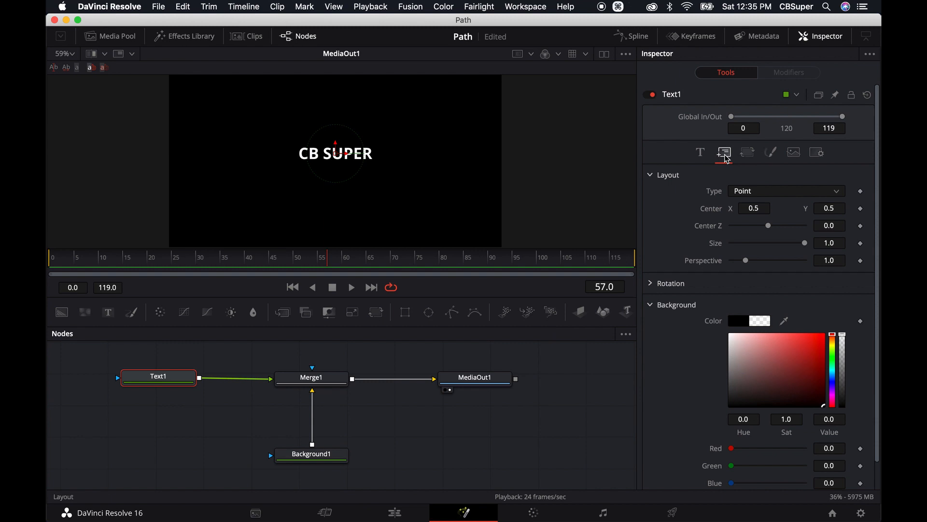
pyautogui.click(749, 194)
pyautogui.click(749, 245)
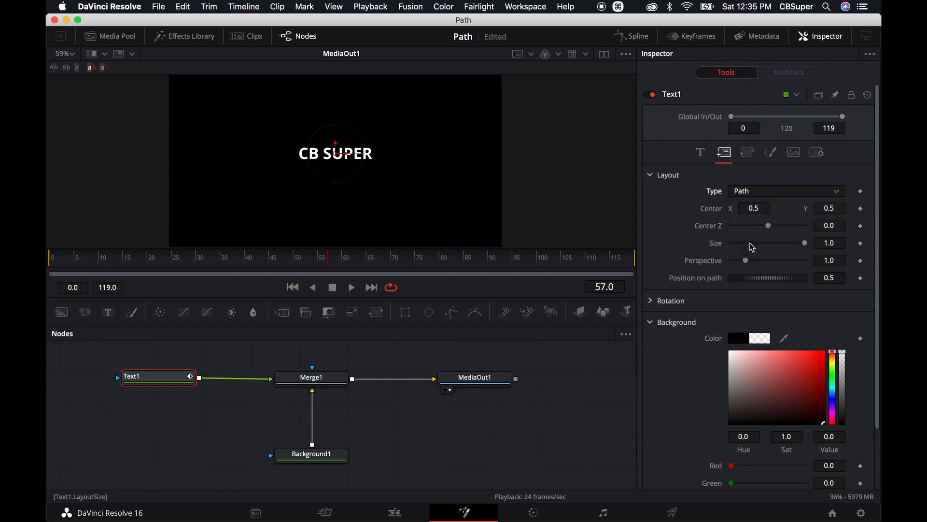
# - At frame 0, draw a wavy five-point open text path across the canvas, starting and ending outside the frame
pyautogui.moveTo(325, 262); pyautogui.dragTo(50, 261)
pyautogui.click(161, 226)
pyautogui.click(262, 176)
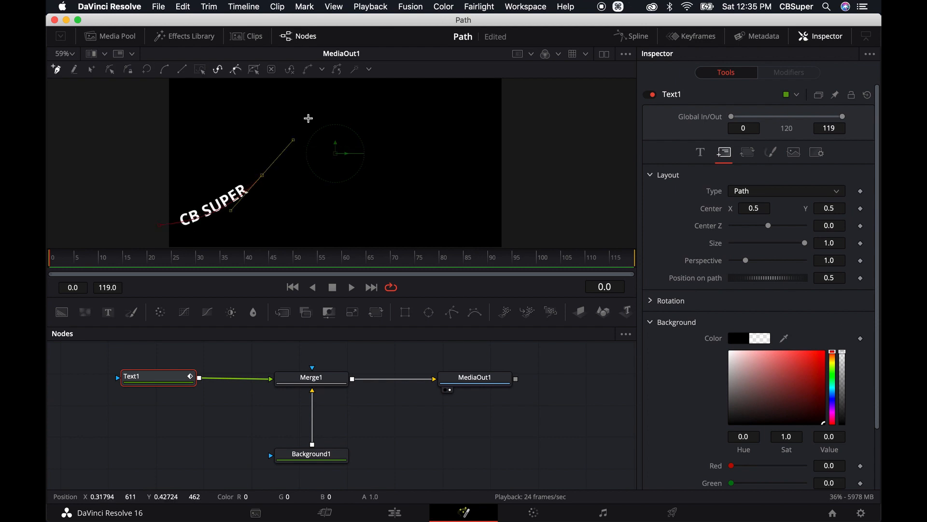
pyautogui.click(360, 105)
pyautogui.click(429, 204)
pyautogui.click(519, 192)
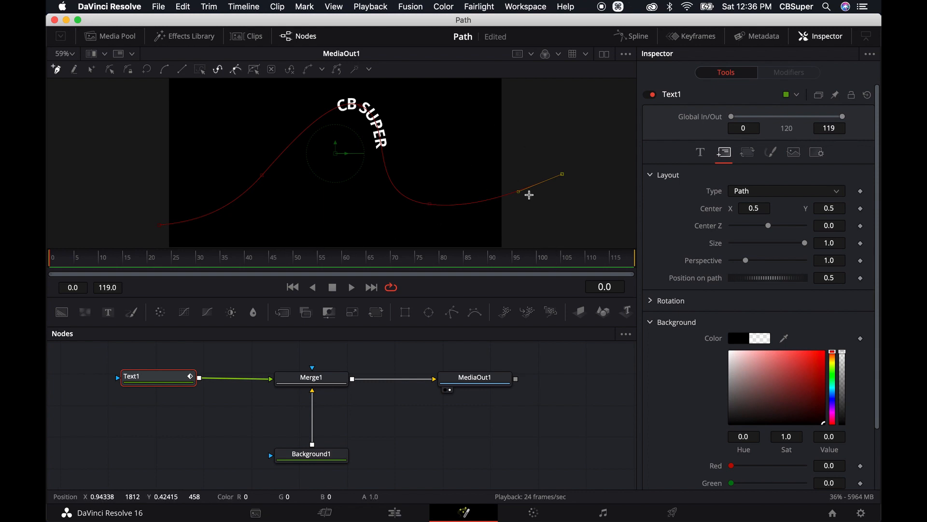
pyautogui.click(182, 117)
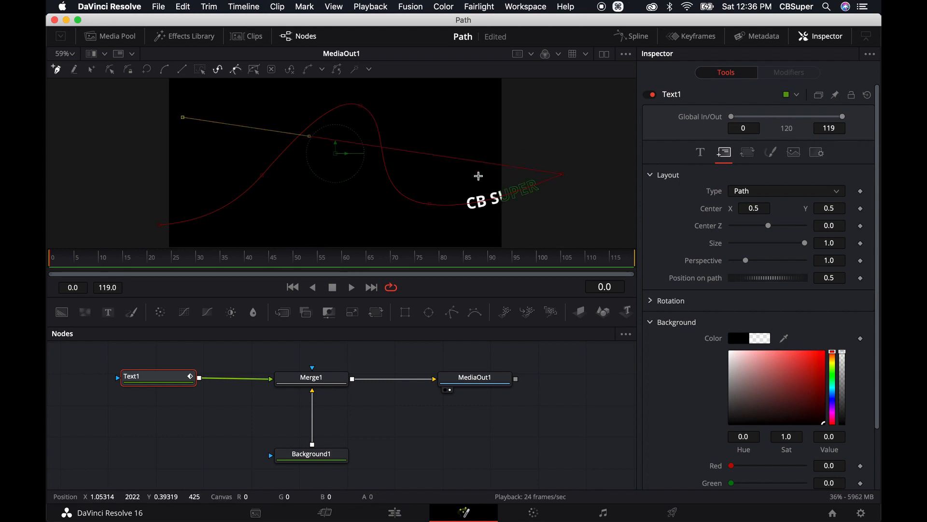
pyautogui.press('super+z')
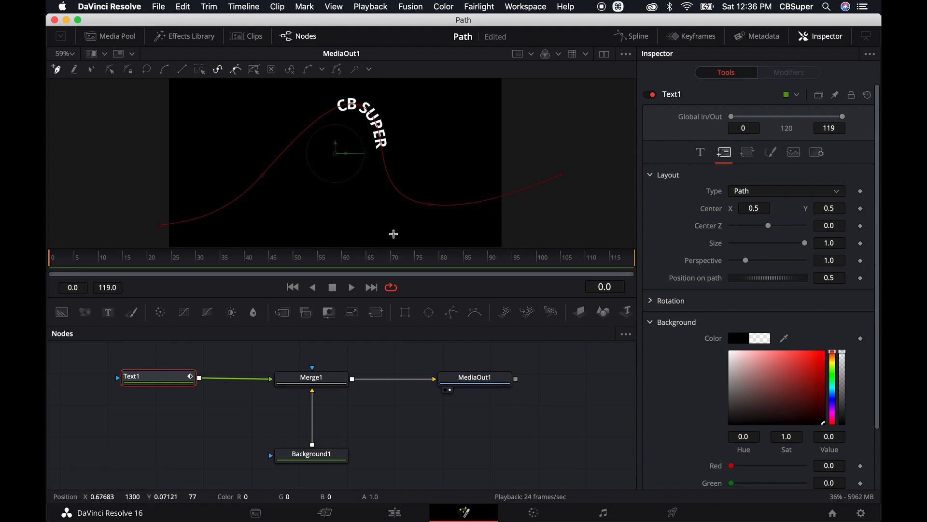
pyautogui.hotkey('shift', 'n')
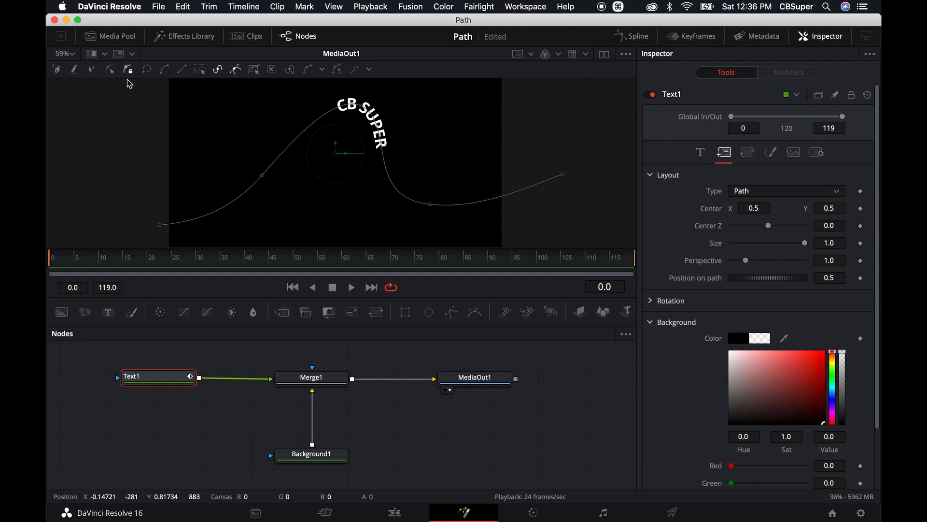
# - Select all points of the text path and smooth them
pyautogui.click(110, 70)
pyautogui.moveTo(128, 99); pyautogui.dragTo(602, 240)
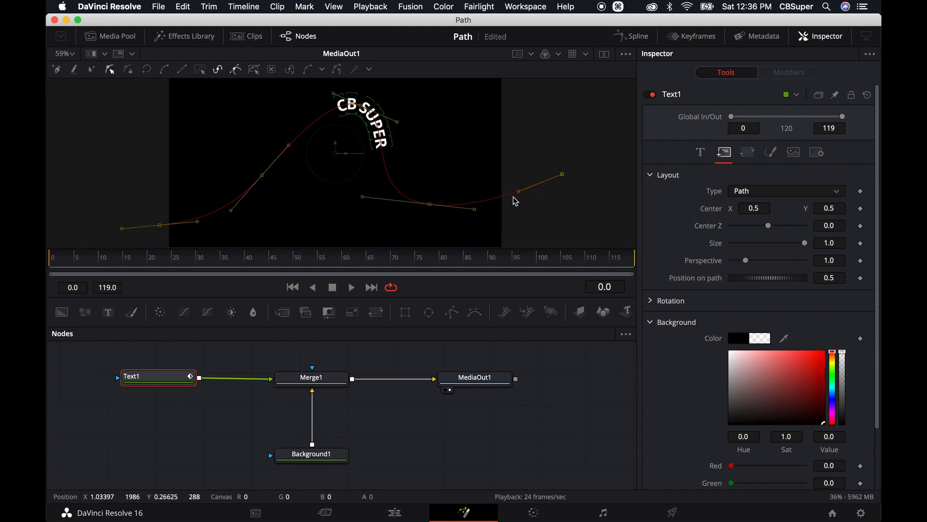
pyautogui.hotkey('shift', 's')
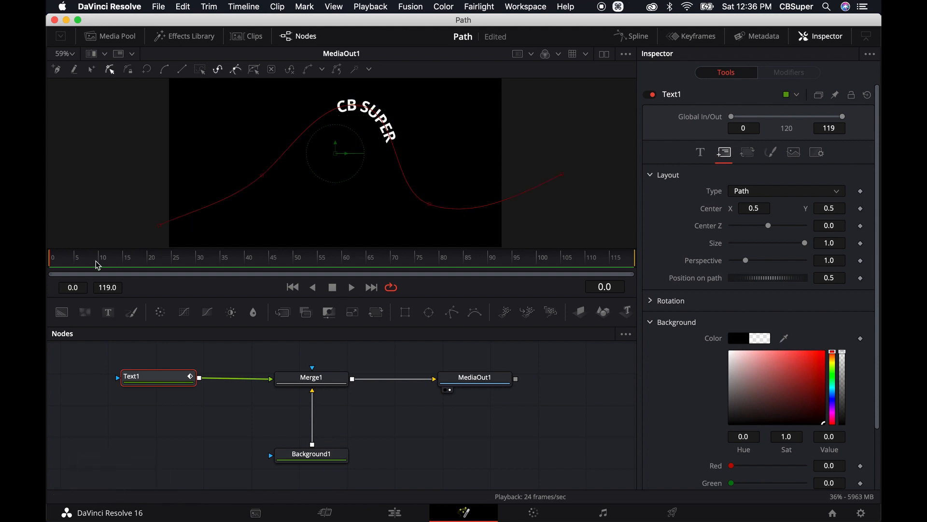
# - Keyframe the text's Position on Path at -0.065 on frame 0 and 0.942 on frame 30, and play back the animation
pyautogui.moveTo(69, 260)
pyautogui.mouseDown()
pyautogui.moveTo(343, 261)
pyautogui.moveTo(51, 260)
pyautogui.mouseUp()
pyautogui.moveTo(769, 280); pyautogui.dragTo(725, 282)
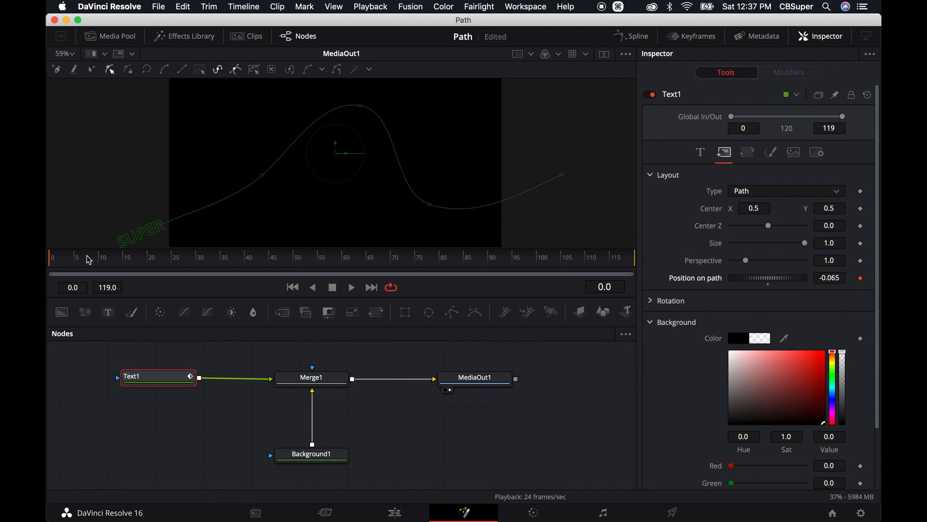
pyautogui.moveTo(67, 259); pyautogui.dragTo(197, 263)
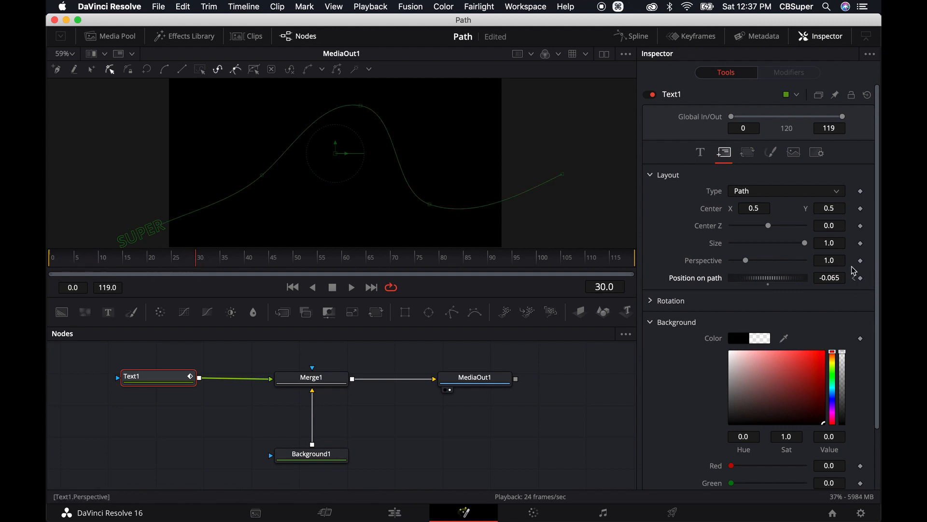
pyautogui.moveTo(748, 280); pyautogui.dragTo(828, 285)
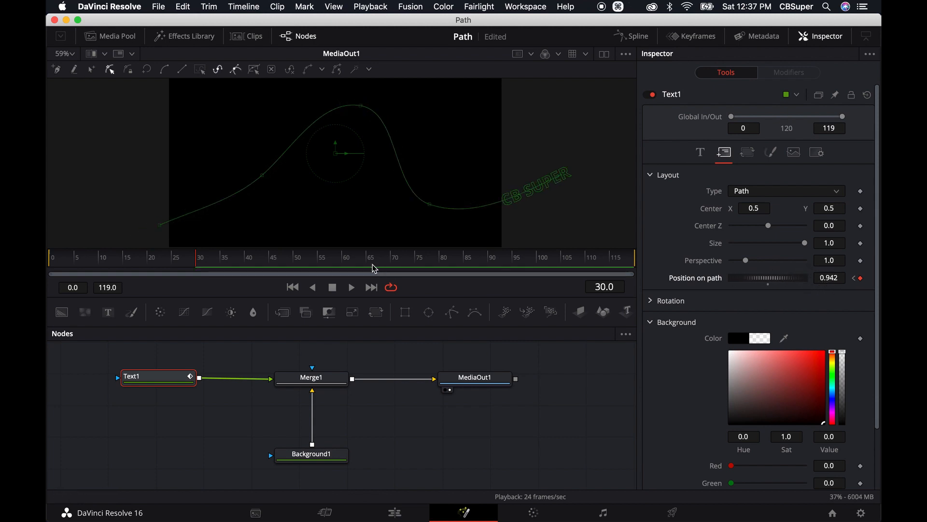
pyautogui.moveTo(195, 257); pyautogui.dragTo(61, 256)
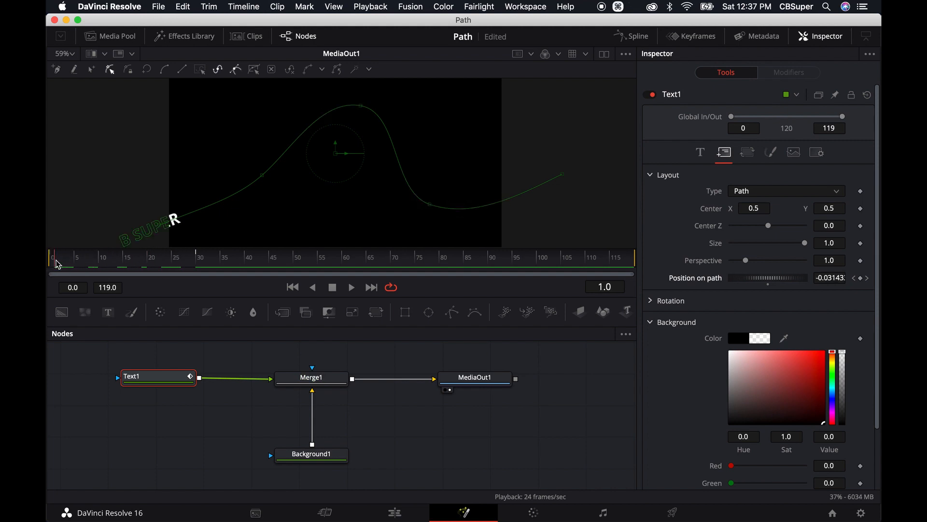
pyautogui.press('space')
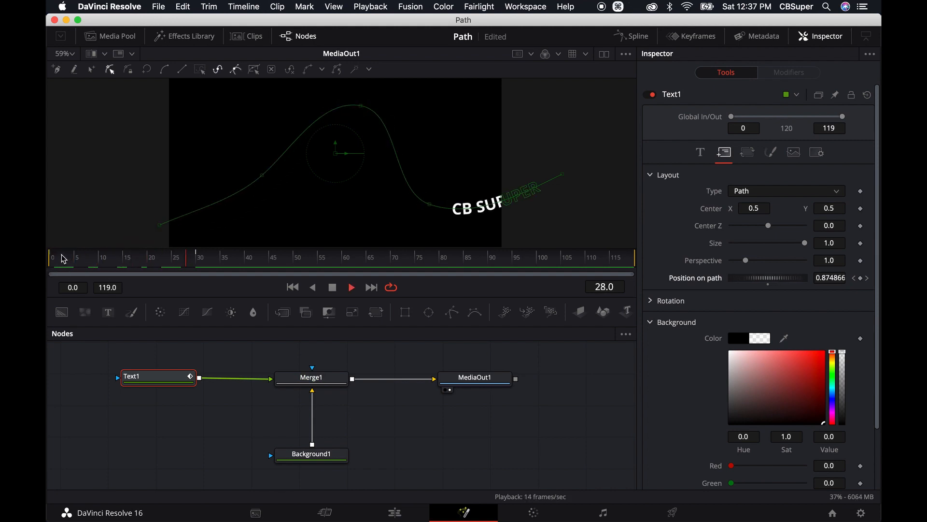
pyautogui.press('space')
# - Enable motion blur on Text1 with quality 7 and a shutter angle of 45.4, judging it at frame 15
pyautogui.moveTo(107, 262); pyautogui.dragTo(127, 264)
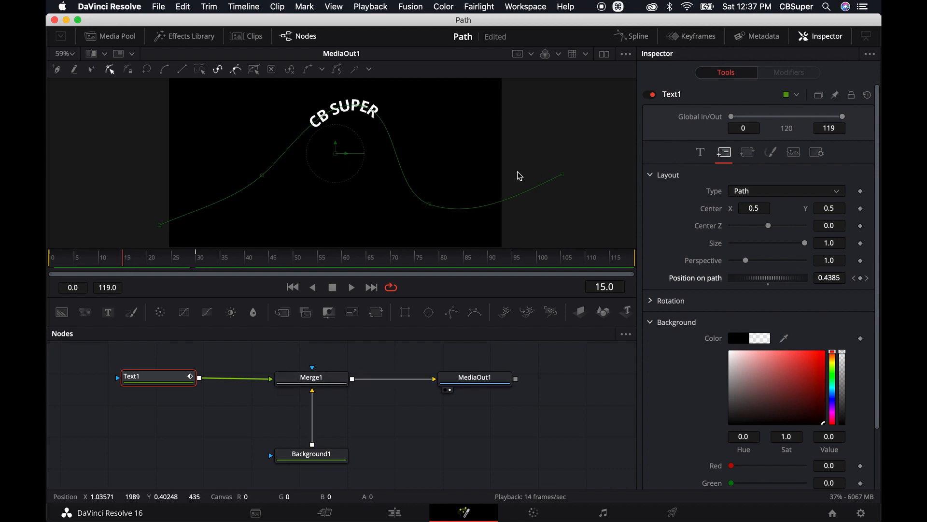
pyautogui.click(816, 154)
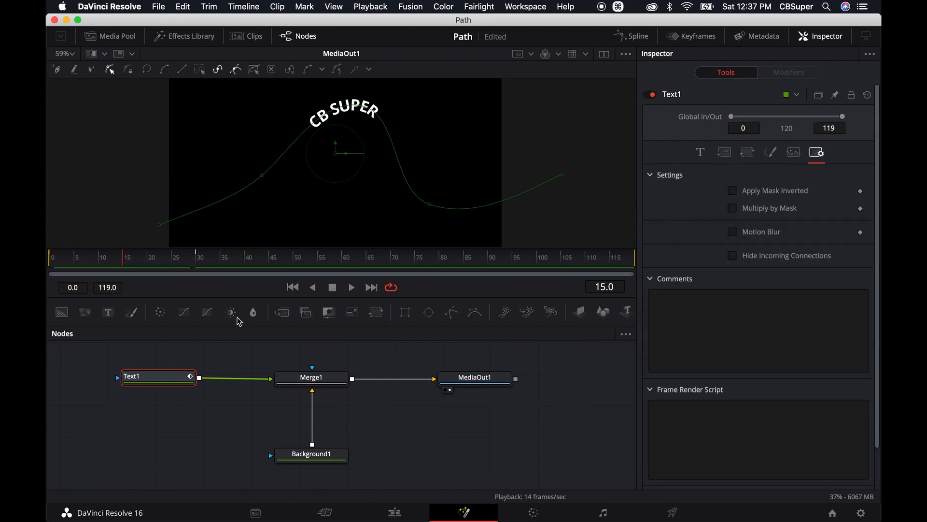
pyautogui.click(733, 232)
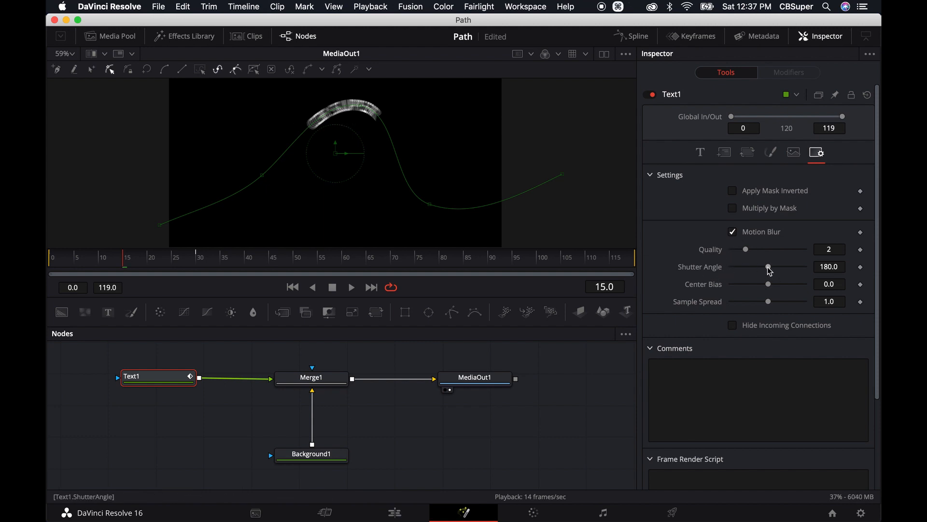
pyautogui.moveTo(768, 267); pyautogui.dragTo(784, 250)
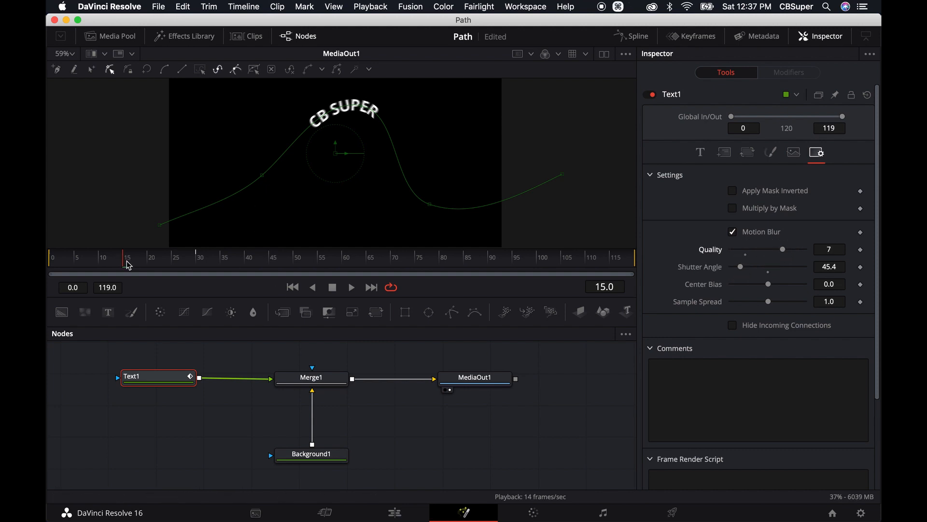
# - Preview the blurred text animation, set the shutter angle to 65.2, and review the motion again
pyautogui.moveTo(126, 261); pyautogui.dragTo(77, 260)
pyautogui.press('space')
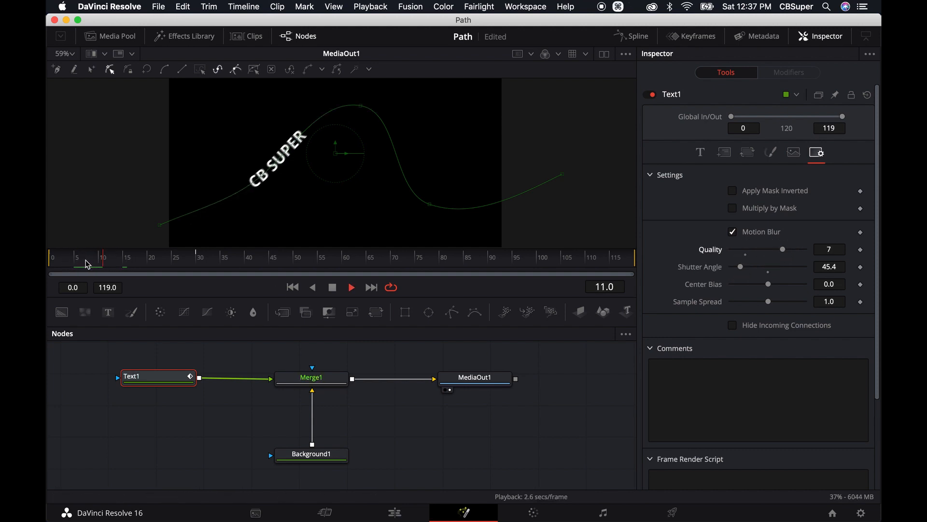
pyautogui.press('space')
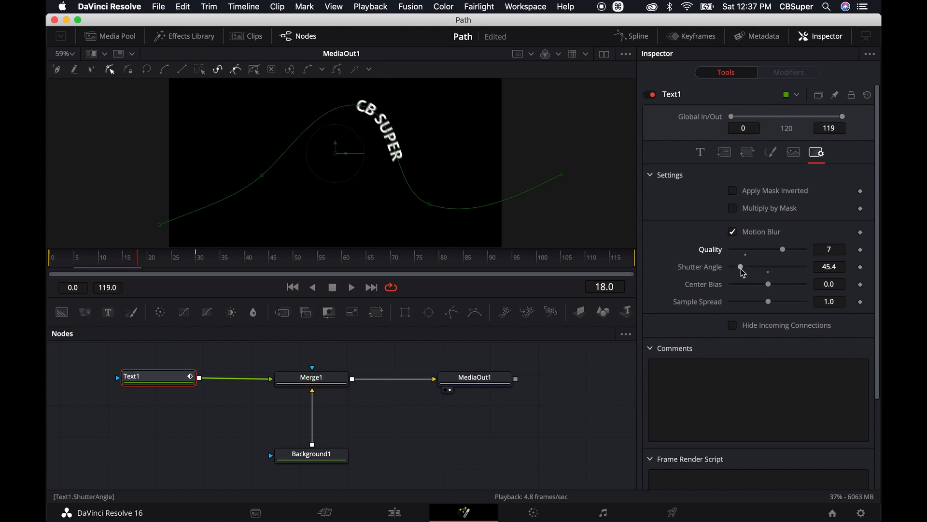
pyautogui.moveTo(742, 269); pyautogui.dragTo(746, 268)
pyautogui.press('space')
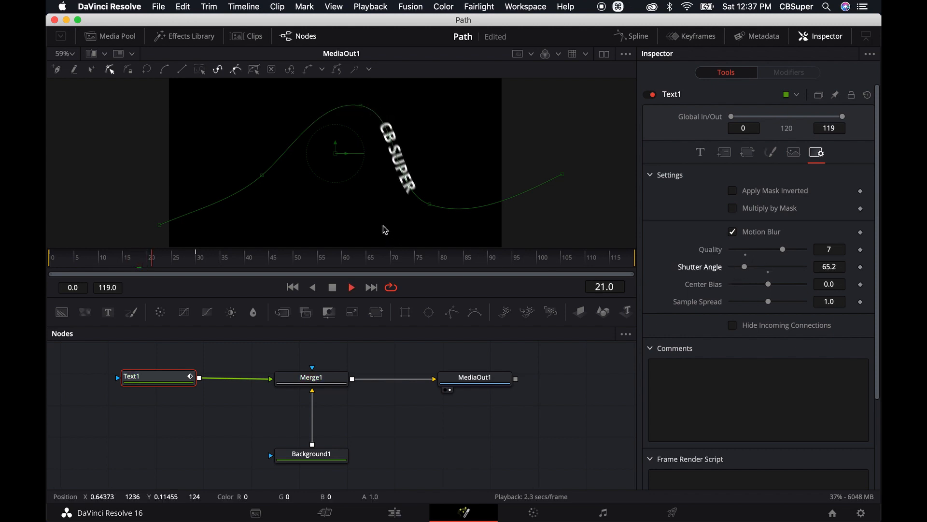
pyautogui.press('space')
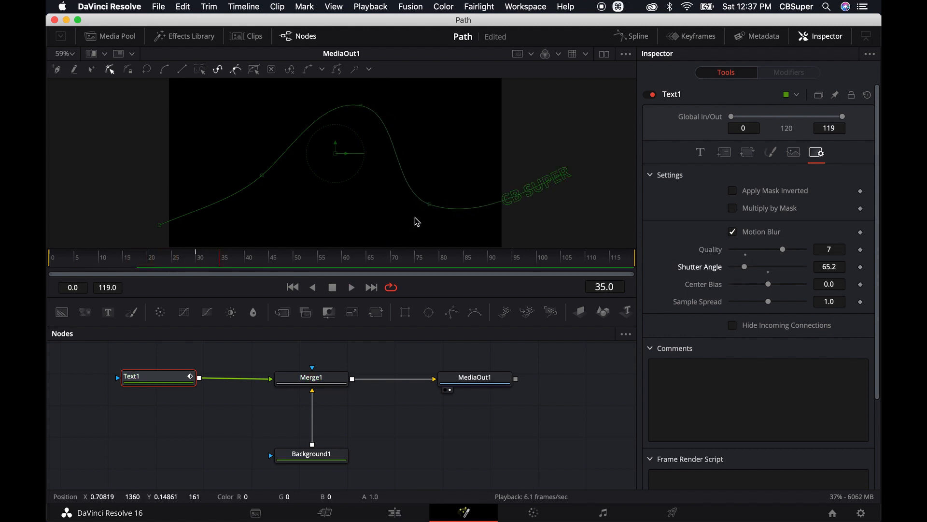
pyautogui.moveTo(157, 258); pyautogui.dragTo(90, 273)
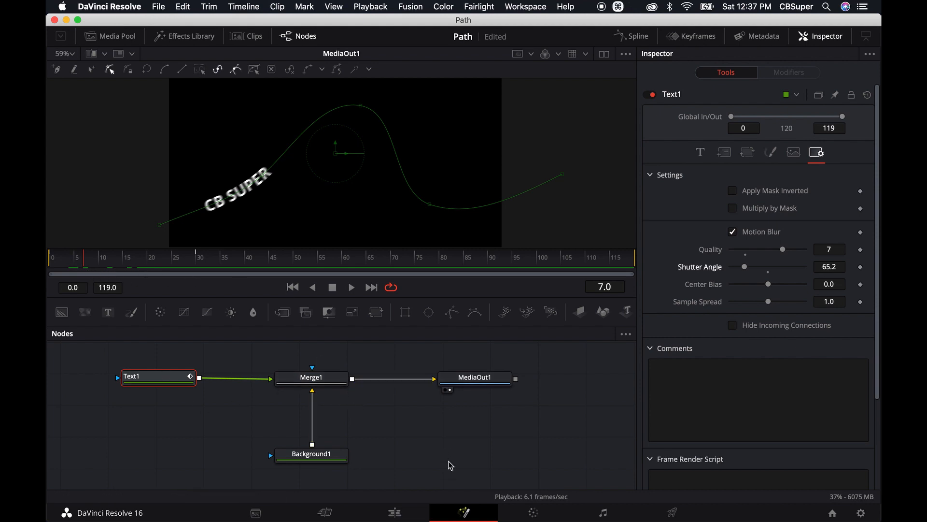
# - Preview the car image, the road image and MediaOut1 one after another in the viewer
pyautogui.click(405, 515)
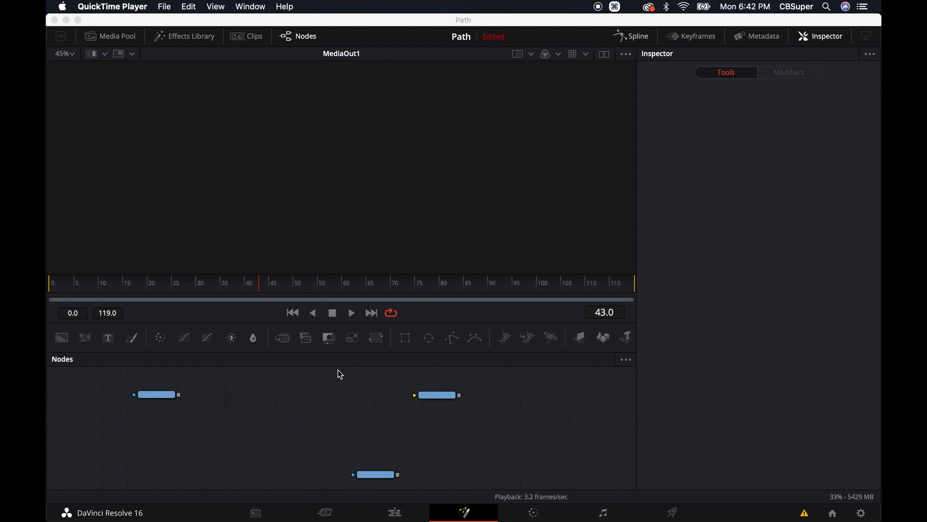
pyautogui.moveTo(159, 402); pyautogui.dragTo(367, 188)
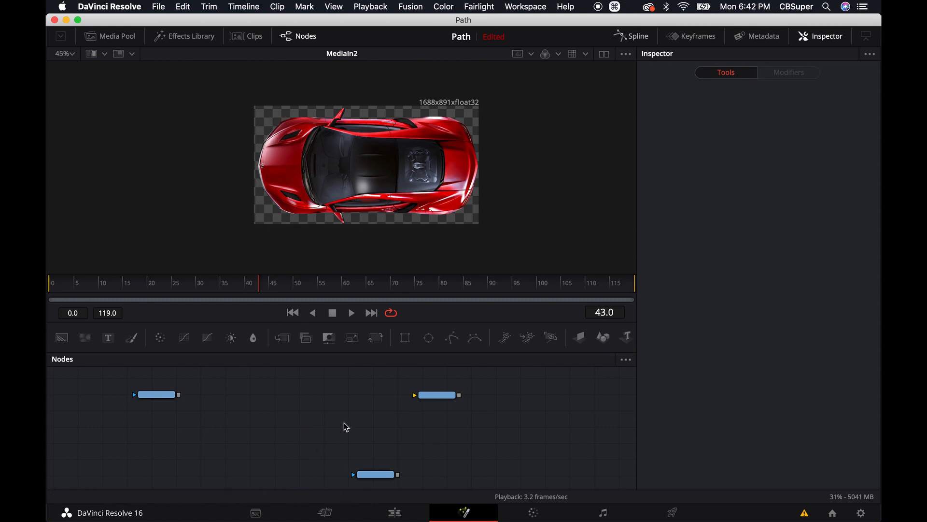
pyautogui.press('1')
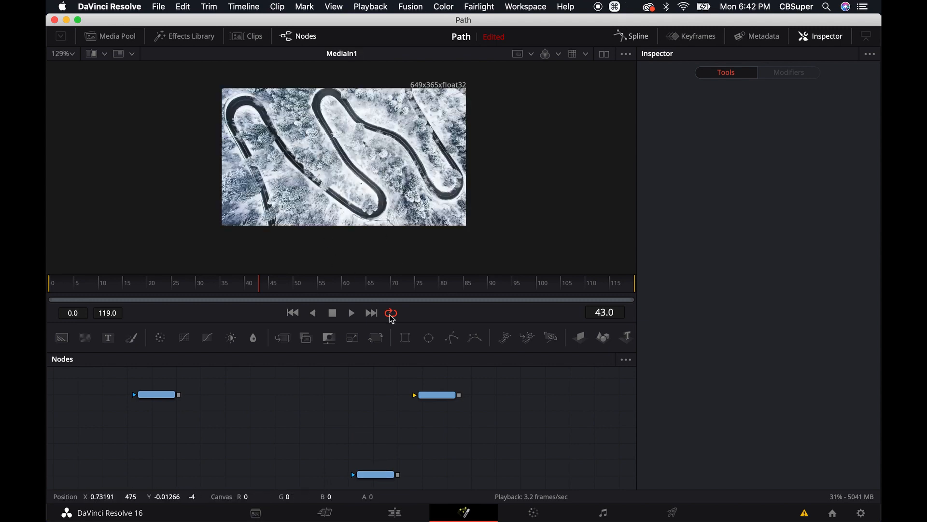
pyautogui.moveTo(437, 395); pyautogui.dragTo(347, 175)
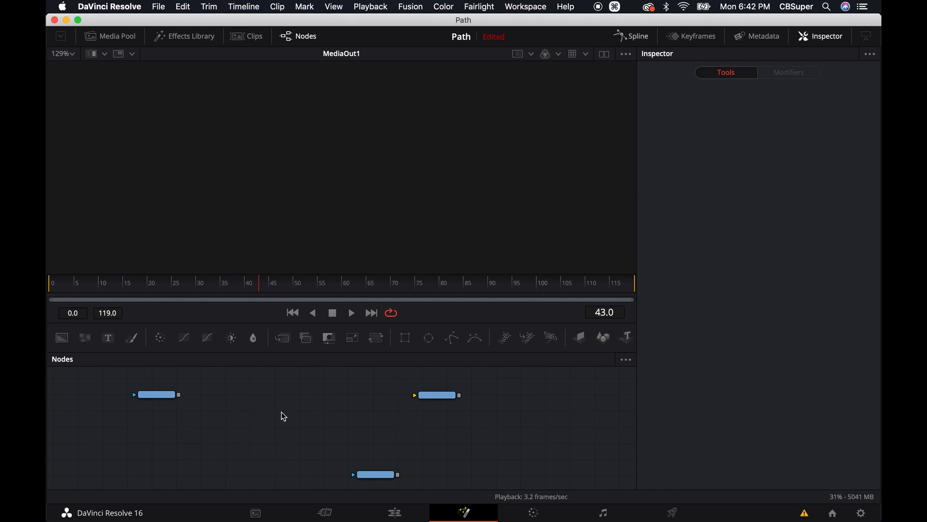
# - Show the car image MediaIn2 in the viewer and move its node farther away from MediaOut1
pyautogui.scroll(-1, 305, 424)
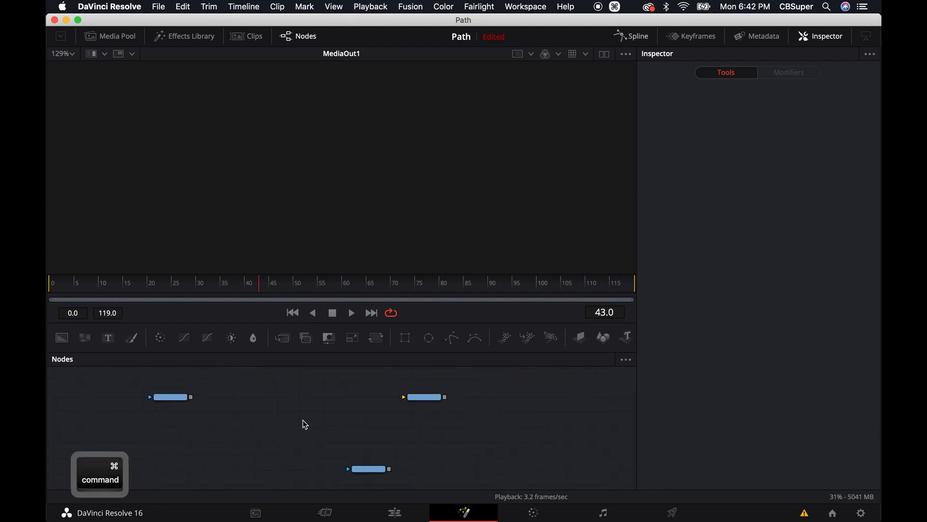
pyautogui.moveTo(170, 396); pyautogui.dragTo(290, 140)
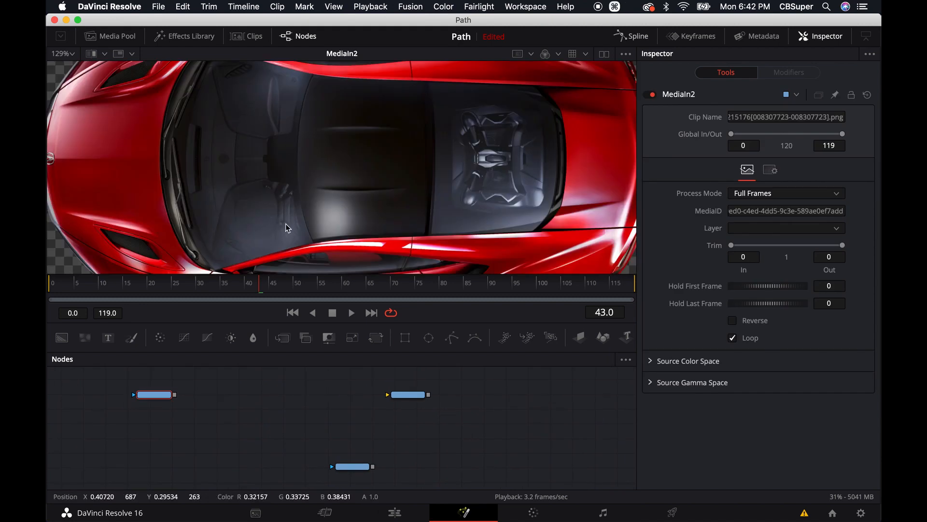
pyautogui.scroll(-5, 305, 213)
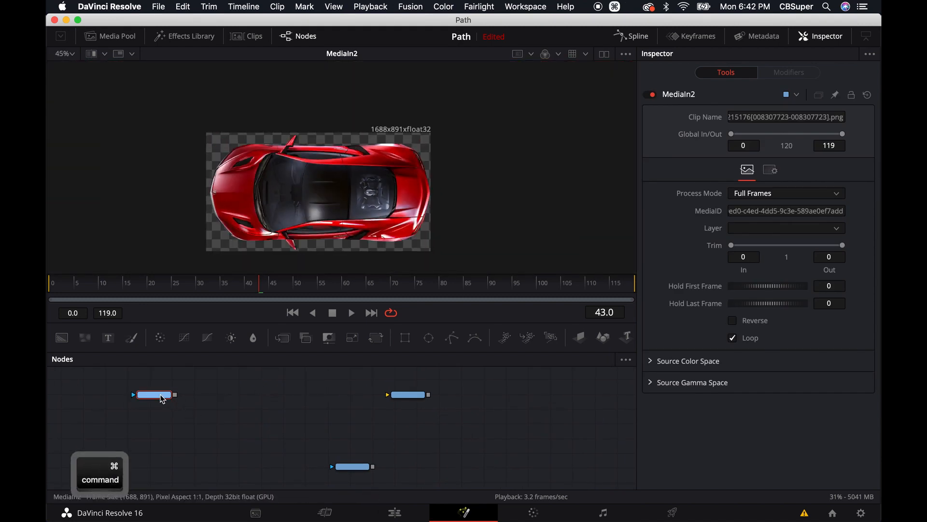
pyautogui.moveTo(162, 394); pyautogui.dragTo(137, 396)
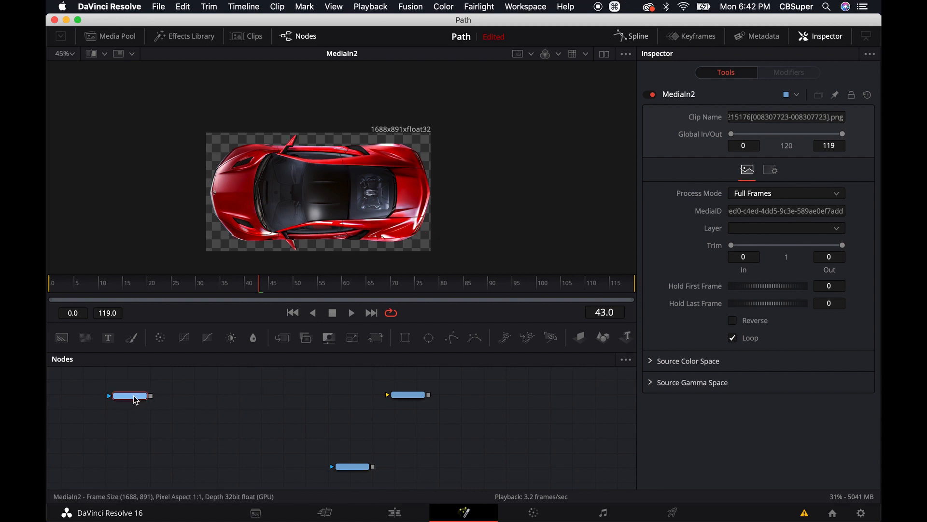
# - Add a Resize node after MediaIn2 and show its output in the viewer
pyautogui.keyDown('super'); pyautogui.scroll(3, 136, 399); pyautogui.keyUp('super')
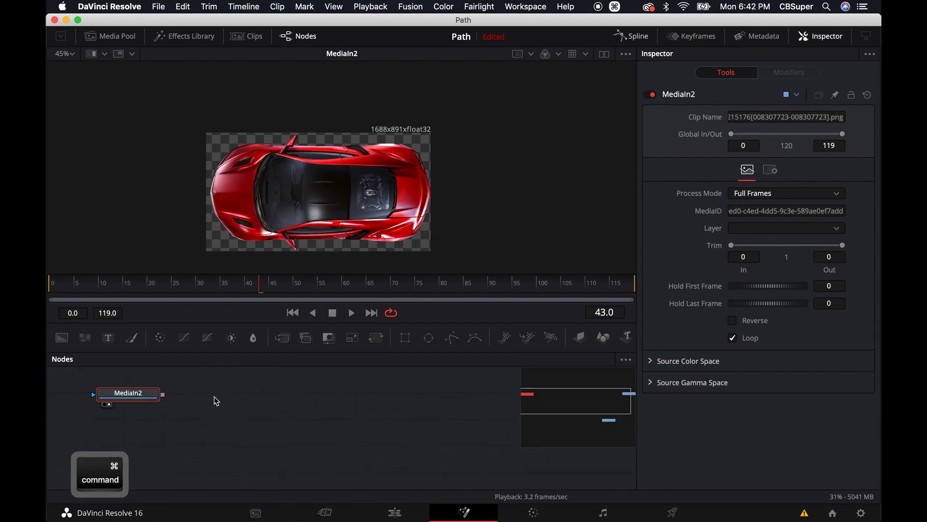
pyautogui.hotkey('shift', 'space')
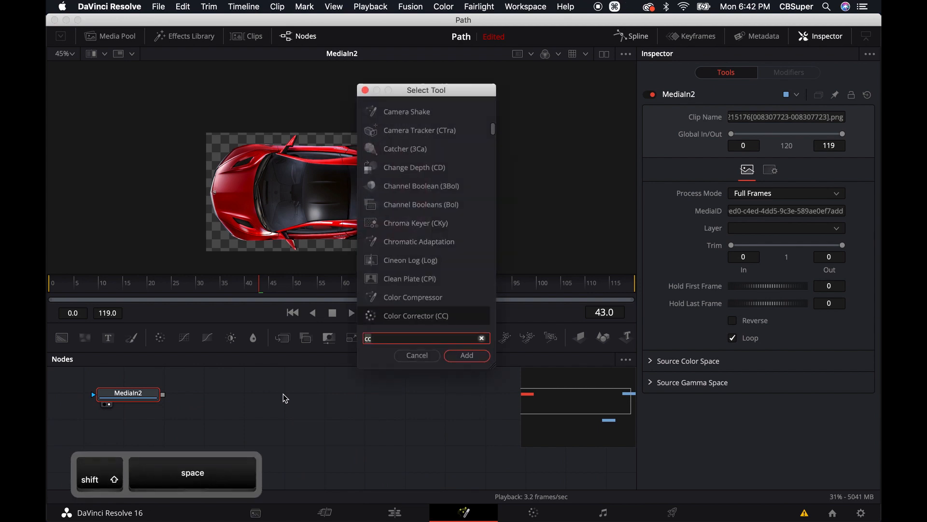
pyautogui.write('resi')
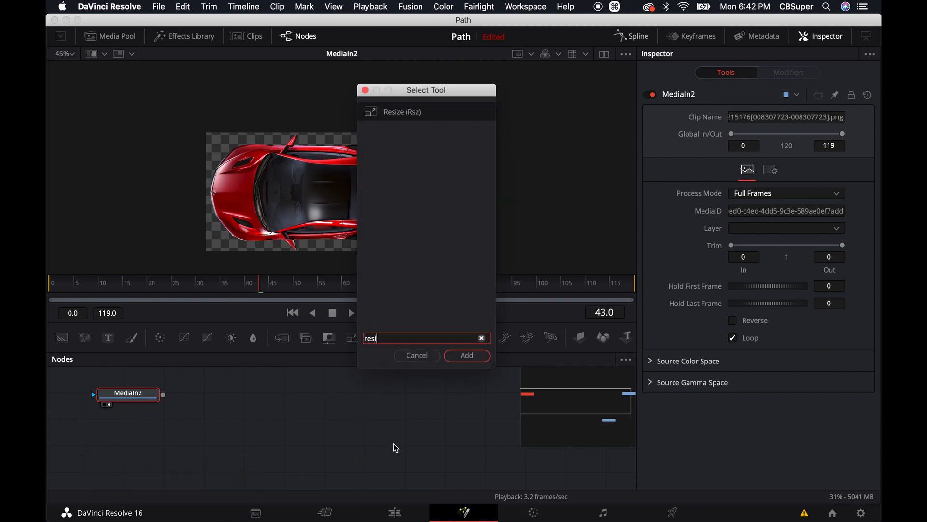
pyautogui.click(466, 356)
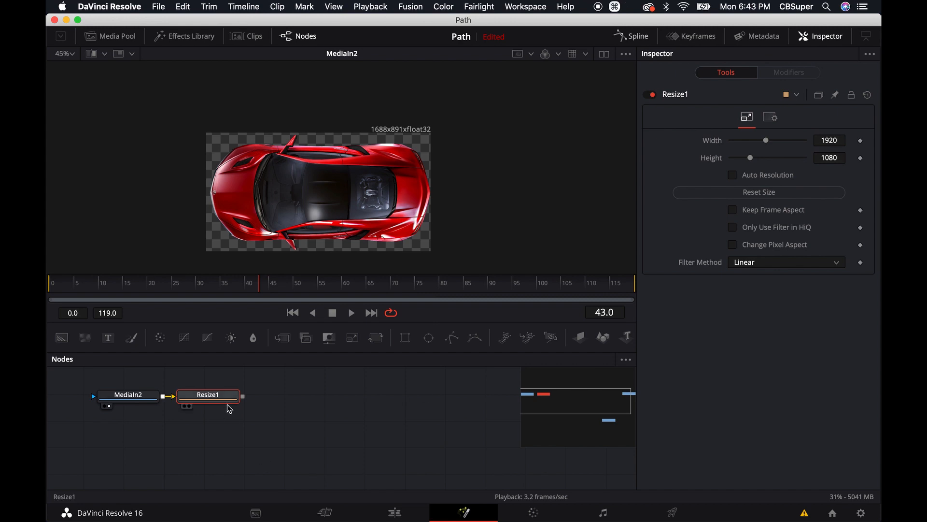
pyautogui.moveTo(226, 400); pyautogui.dragTo(351, 234)
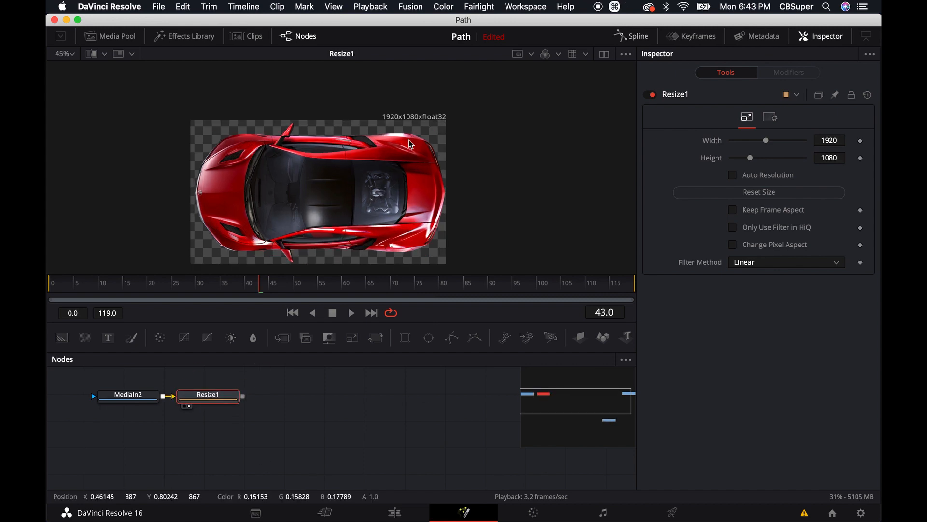
# - Add a Transform node after Resize1 in the car's node chain
pyautogui.moveTo(394, 439); pyautogui.dragTo(268, 438)
pyautogui.scroll(-2, 331, 406)
pyautogui.moveTo(122, 418)
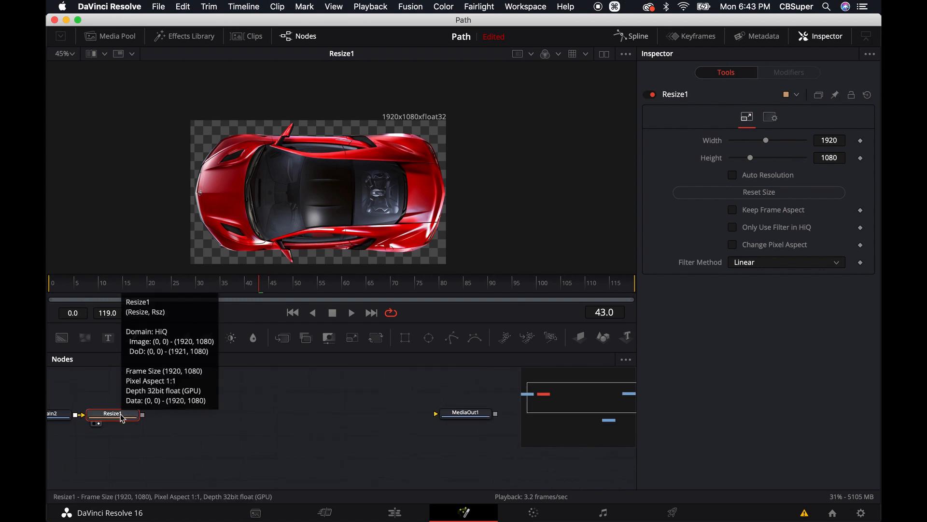
pyautogui.hotkey('shift', 'space')
pyautogui.write('xf')
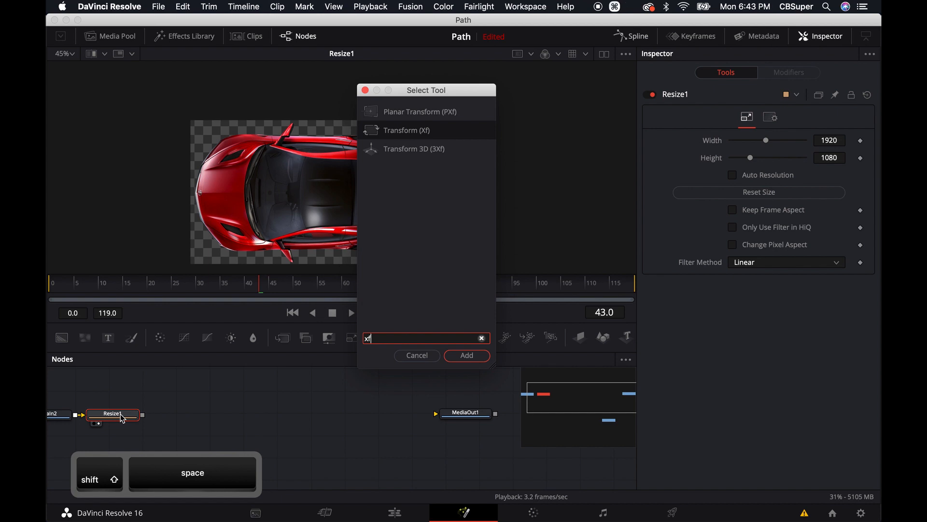
pyautogui.press('Return')
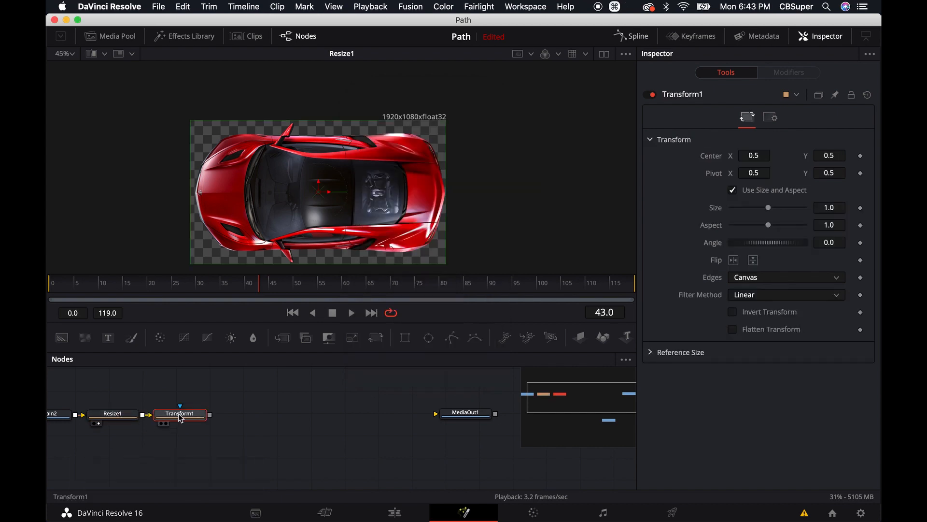
# - View Transform1, scale the car to a Size of 0.66 with an Aspect of 0.954, and flip it horizontally
pyautogui.press('1')
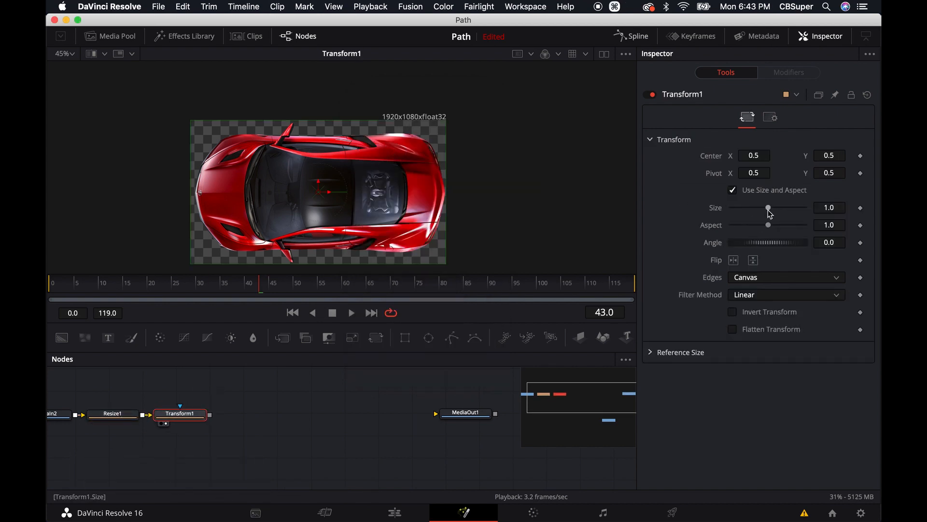
pyautogui.moveTo(770, 212)
pyautogui.mouseDown()
pyautogui.moveTo(755, 211)
pyautogui.moveTo(769, 230)
pyautogui.mouseUp()
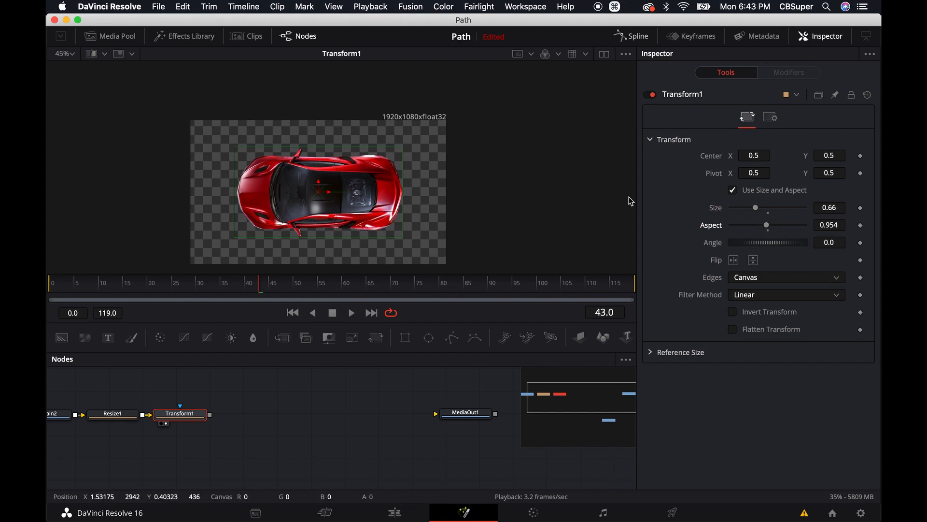
pyautogui.click(734, 261)
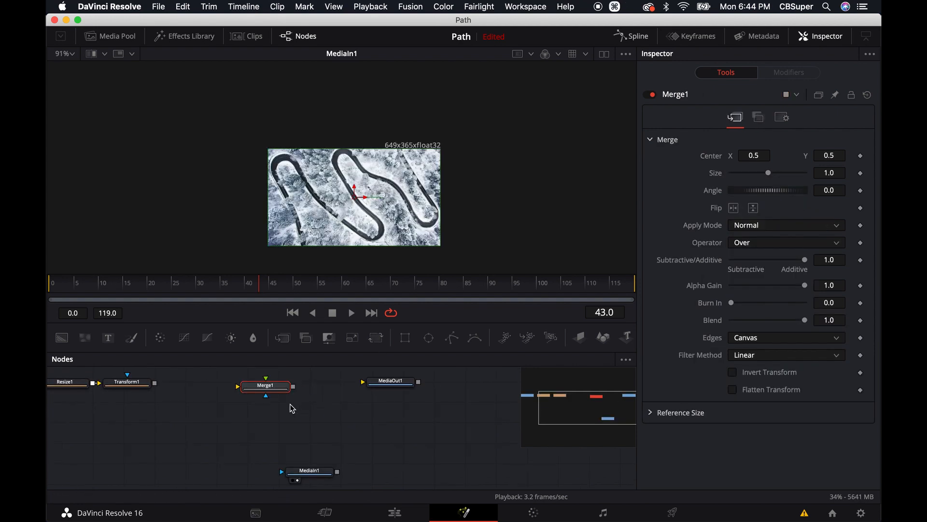
# - Connect MediaIn1 as the background and Transform1 as the foreground of Merge1, and feed Merge1 into MediaOut1
pyautogui.moveTo(271, 385); pyautogui.dragTo(274, 384)
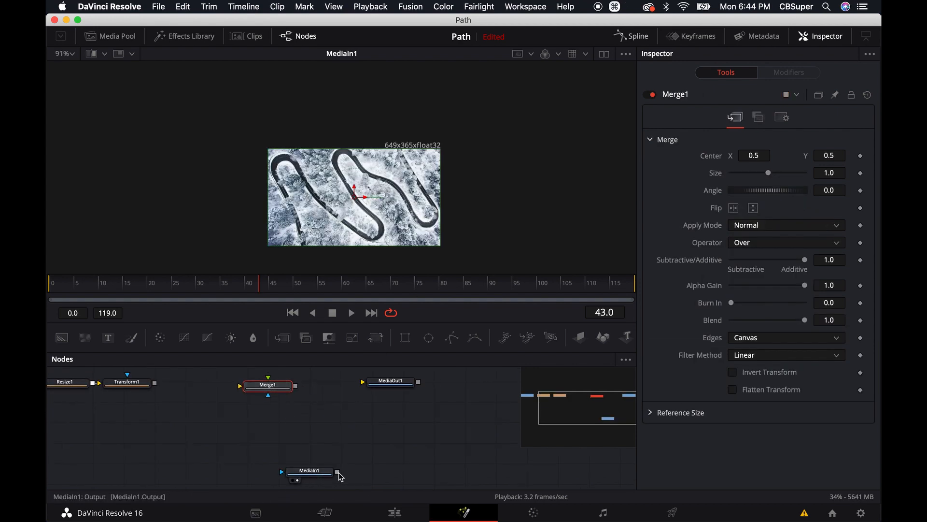
pyautogui.moveTo(337, 472); pyautogui.dragTo(268, 395)
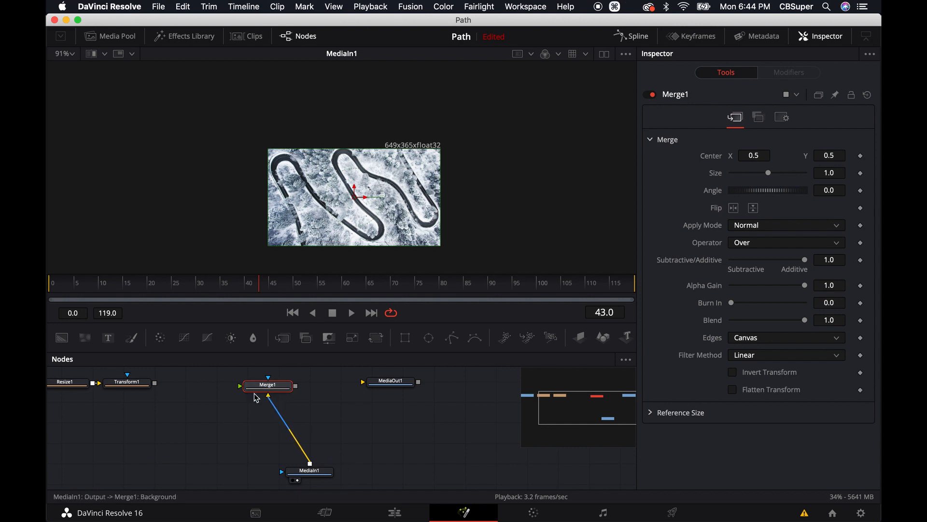
pyautogui.moveTo(155, 383); pyautogui.dragTo(374, 226)
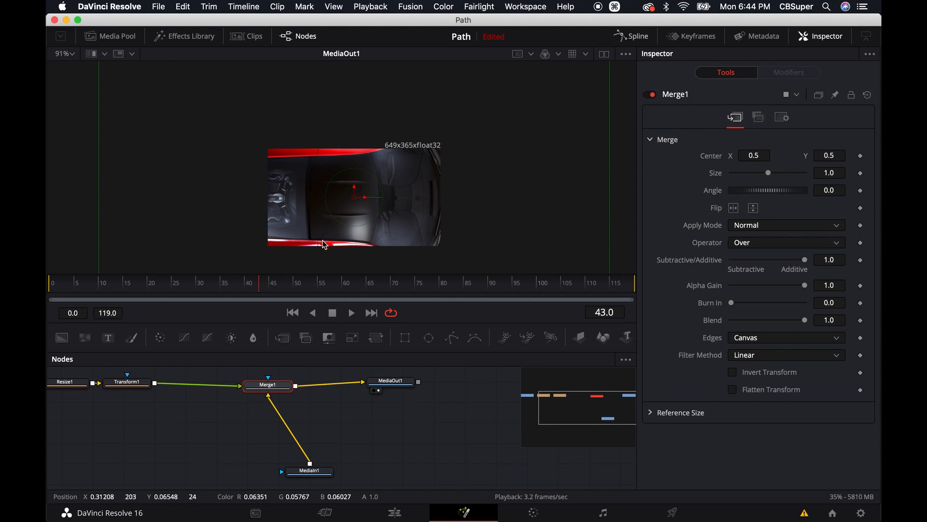
# - View the road image MediaIn1 and insert a Resize node between it and Merge1
pyautogui.click(302, 472)
pyautogui.scroll(-1, 309, 477)
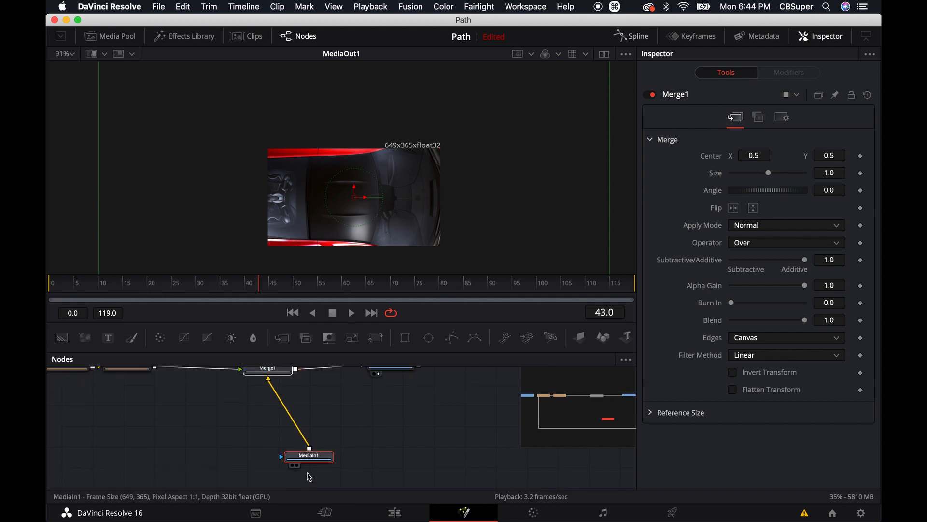
pyautogui.moveTo(311, 461); pyautogui.dragTo(386, 153)
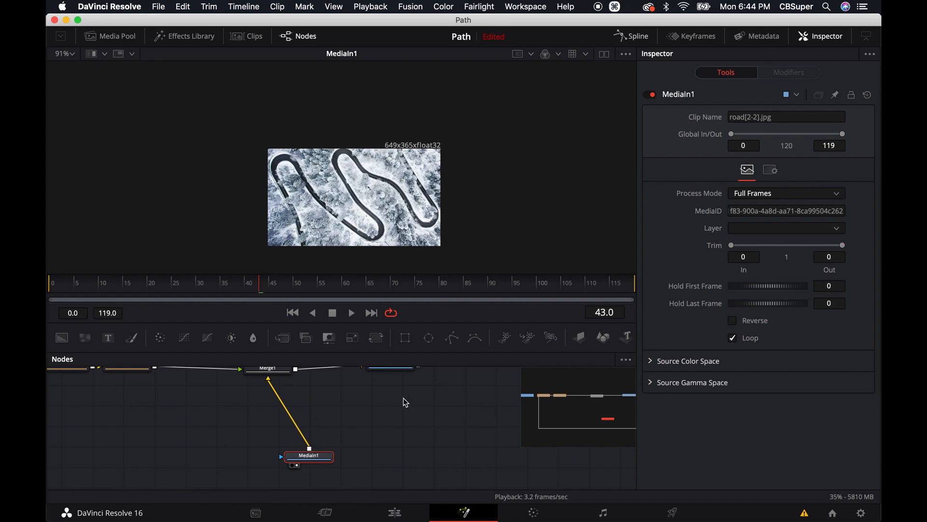
pyautogui.moveTo(403, 398); pyautogui.dragTo(424, 414)
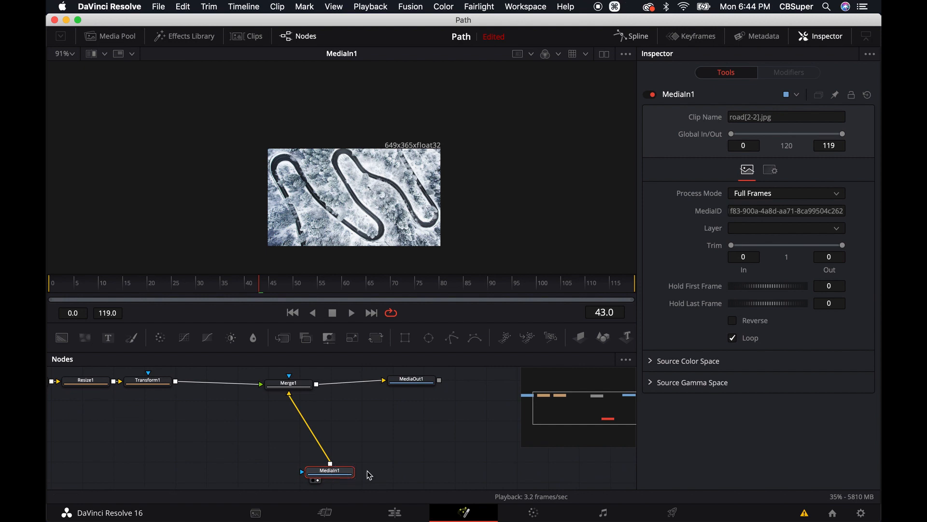
pyautogui.hotkey('shift', 'space')
pyautogui.write('resi')
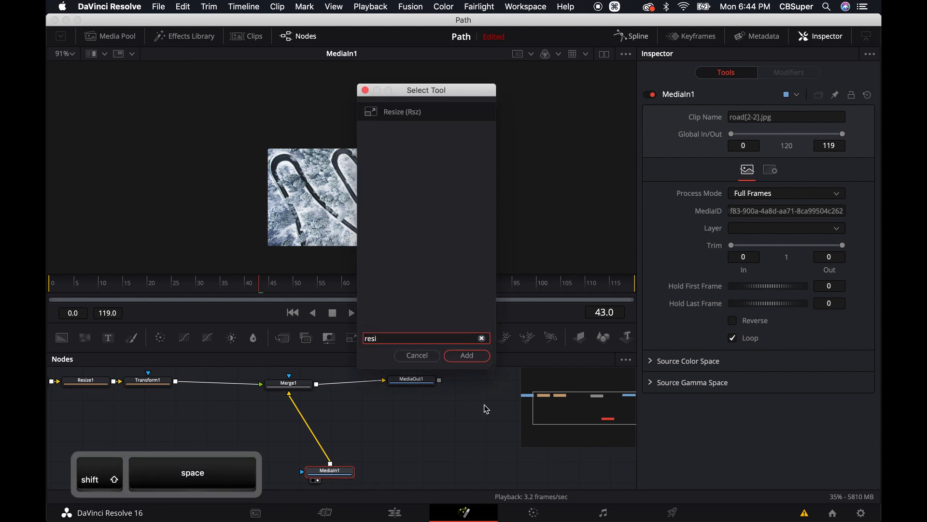
pyautogui.click(480, 356)
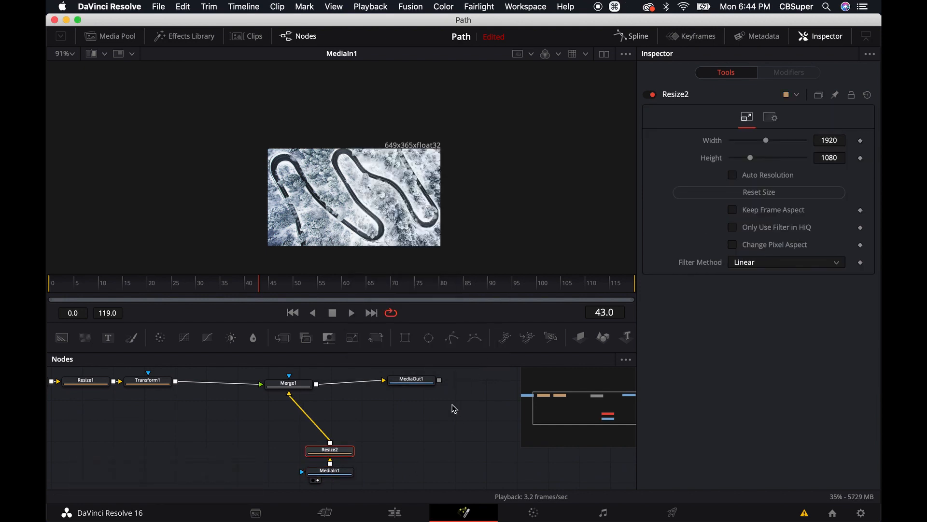
# - Show Merge1 in the viewer, reduce Transform1's Size to 0.19, and check the car's scale against the road
pyautogui.scroll(-2, 434, 191)
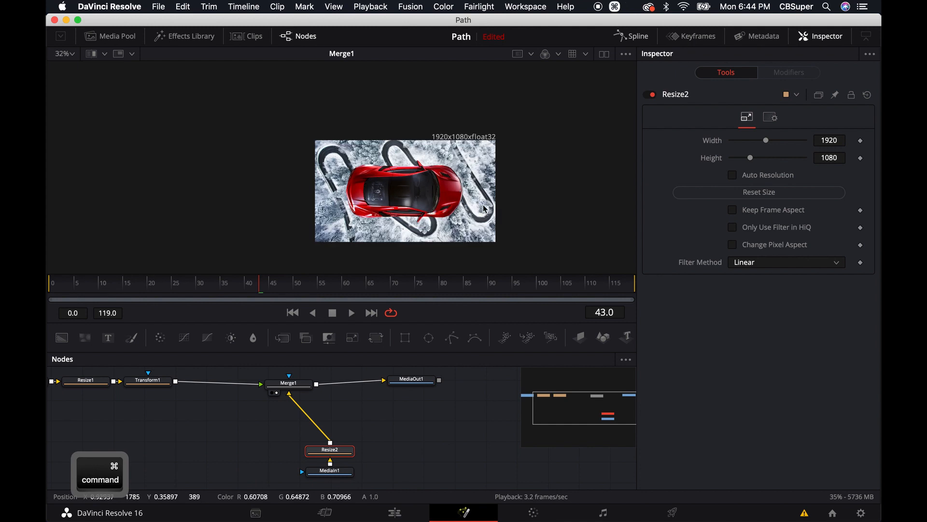
pyautogui.scroll(2, 468, 199)
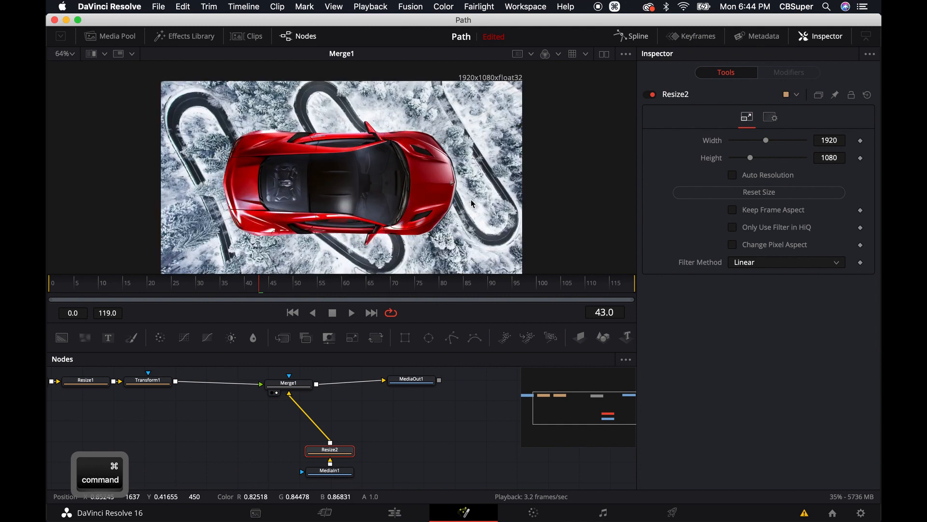
pyautogui.scroll(-1, 478, 202)
pyautogui.moveTo(545, 201); pyautogui.dragTo(494, 184)
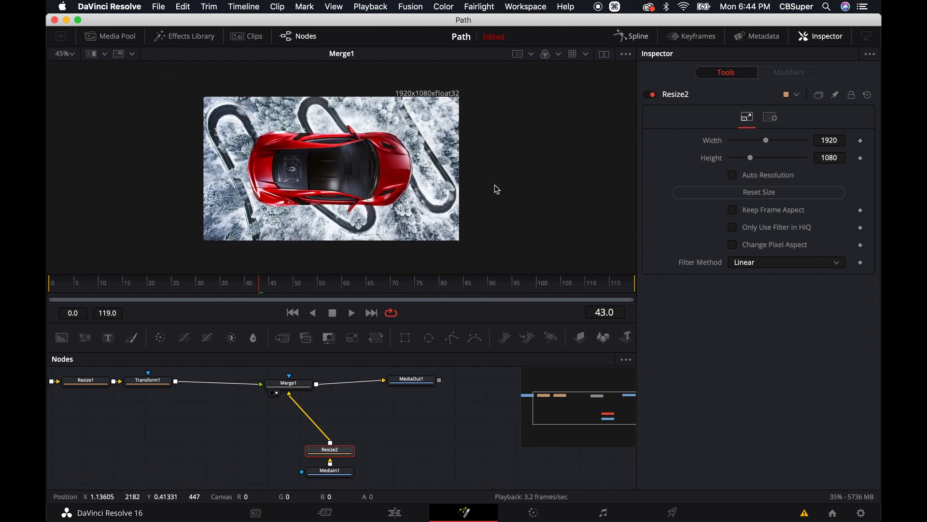
pyautogui.hscroll(-3, 188, 410)
pyautogui.click(171, 389)
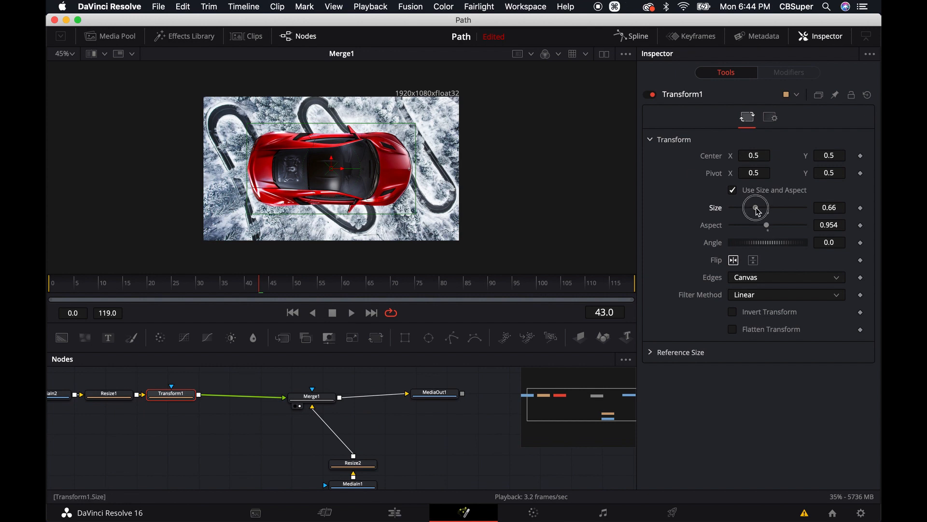
pyautogui.moveTo(756, 207); pyautogui.dragTo(736, 208)
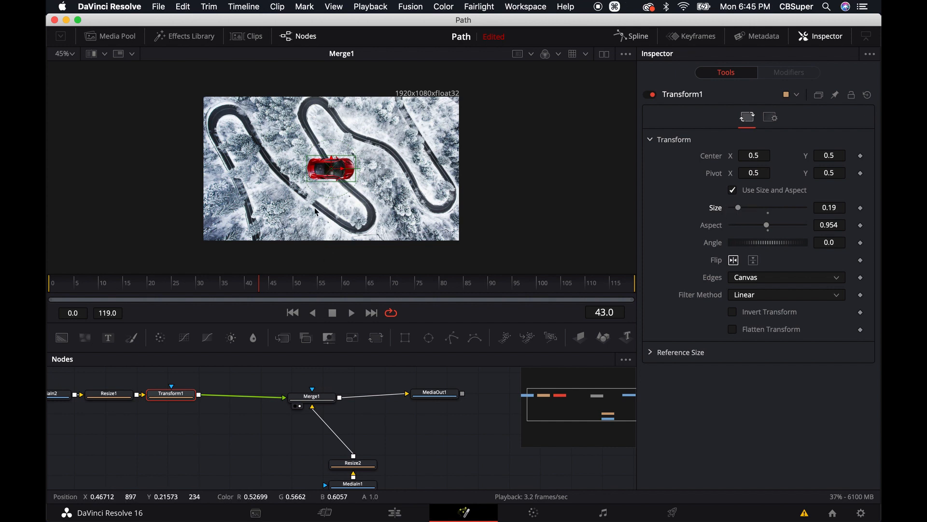
pyautogui.scroll(5, 332, 173)
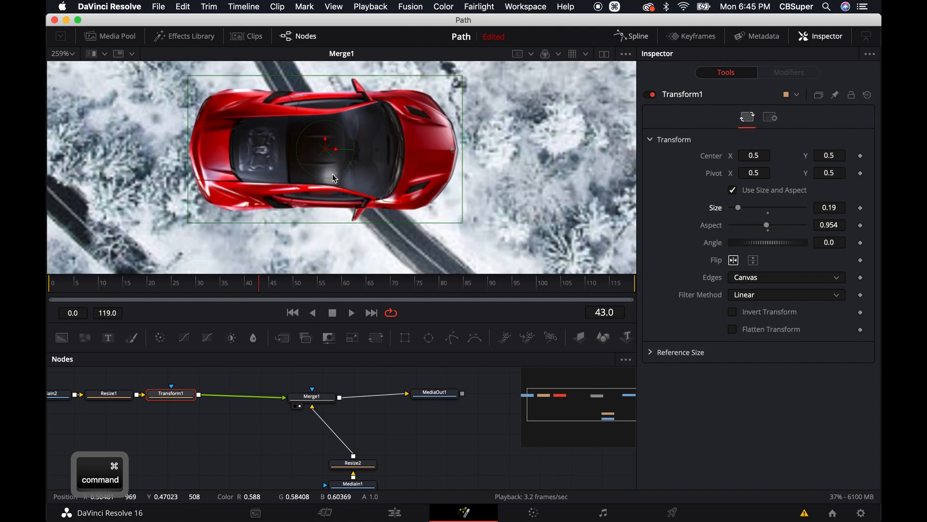
pyautogui.scroll(-5, 333, 174)
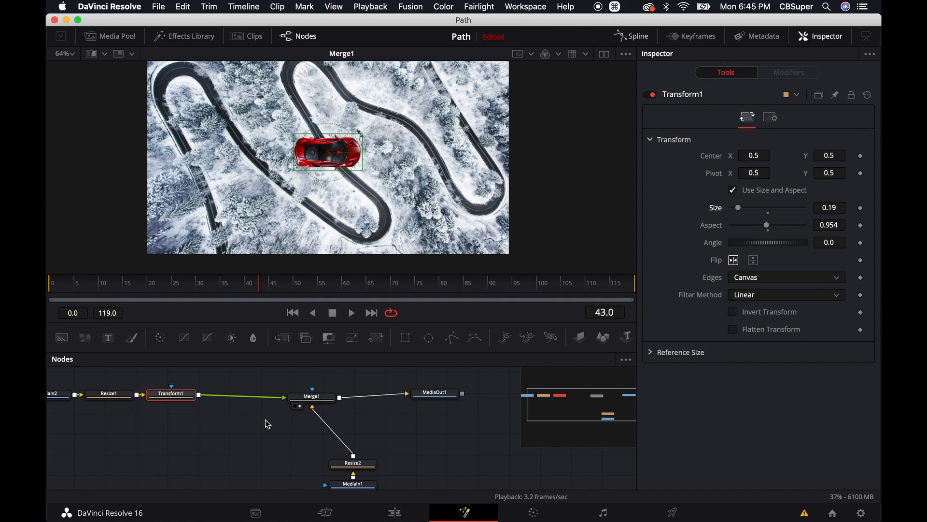
pyautogui.scroll(-2, 268, 434)
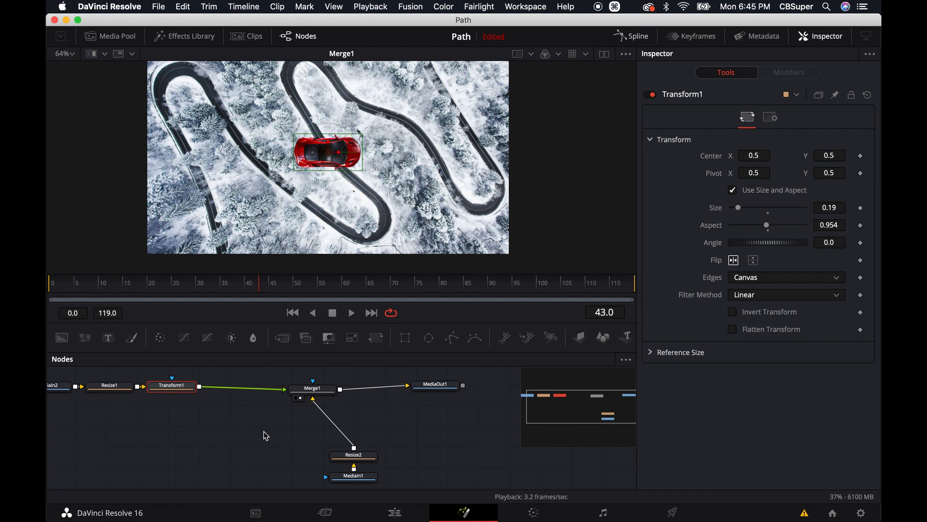
# - Shift Merge1 slightly toward MediaOut1 in the node graph and show Resize2 in the viewer
pyautogui.keyDown('super'); pyautogui.scroll(-2, 265, 435); pyautogui.keyUp('super')
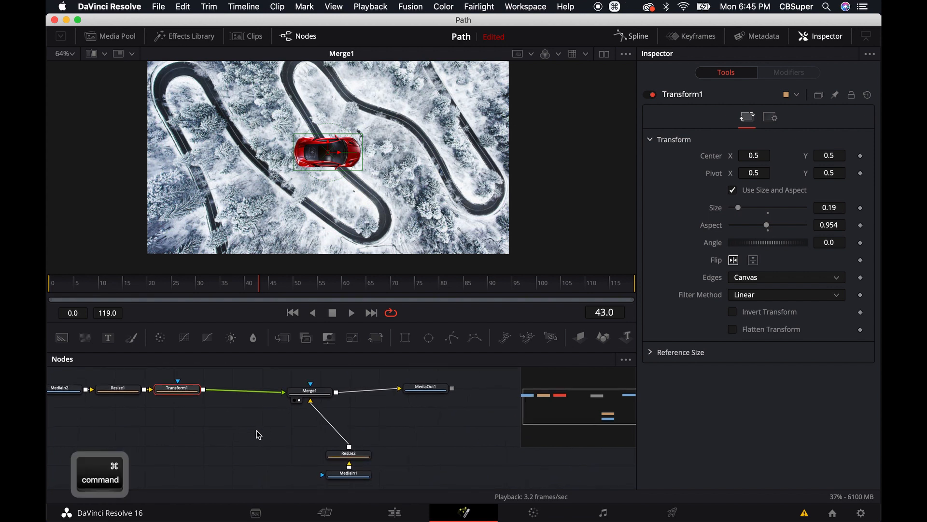
pyautogui.moveTo(256, 431); pyautogui.dragTo(337, 430)
pyautogui.moveTo(391, 387); pyautogui.dragTo(409, 389)
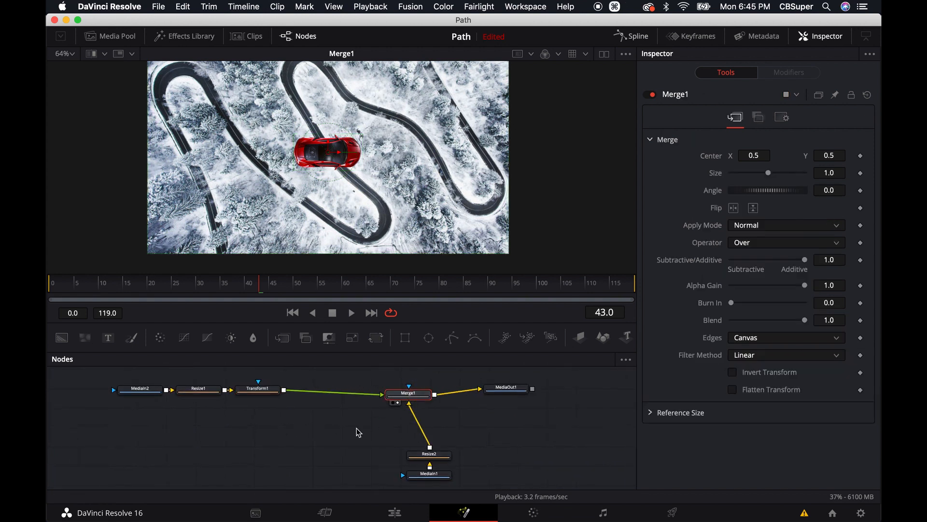
pyautogui.scroll(3, 358, 432)
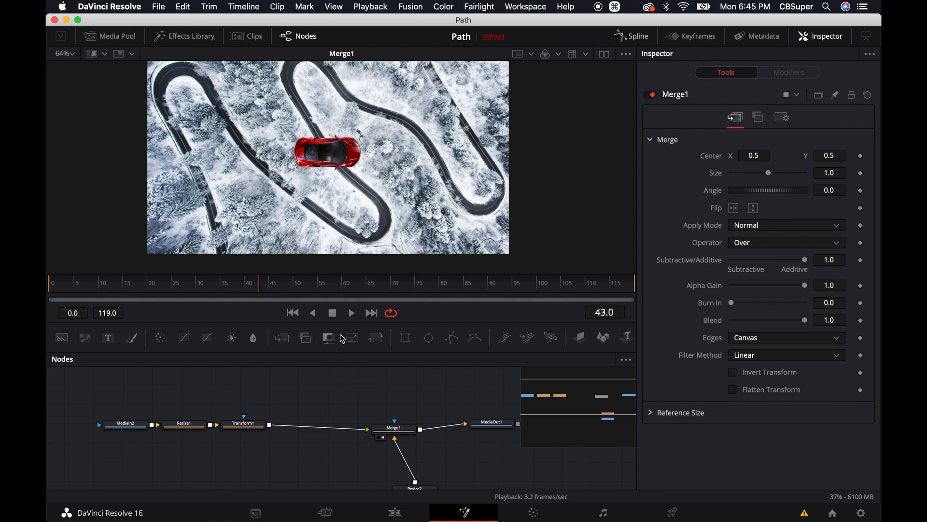
pyautogui.scroll(-3, 381, 435)
pyautogui.moveTo(385, 458); pyautogui.dragTo(350, 161)
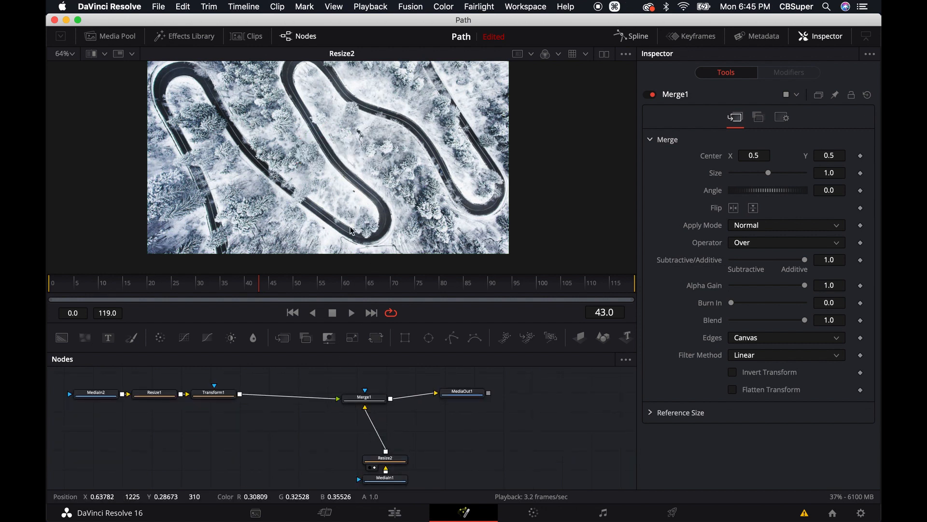
# - Add an unconnected Polygon node and trace the whole winding road from below the image's lower edge to its upper edge
pyautogui.scroll(-2, 354, 186)
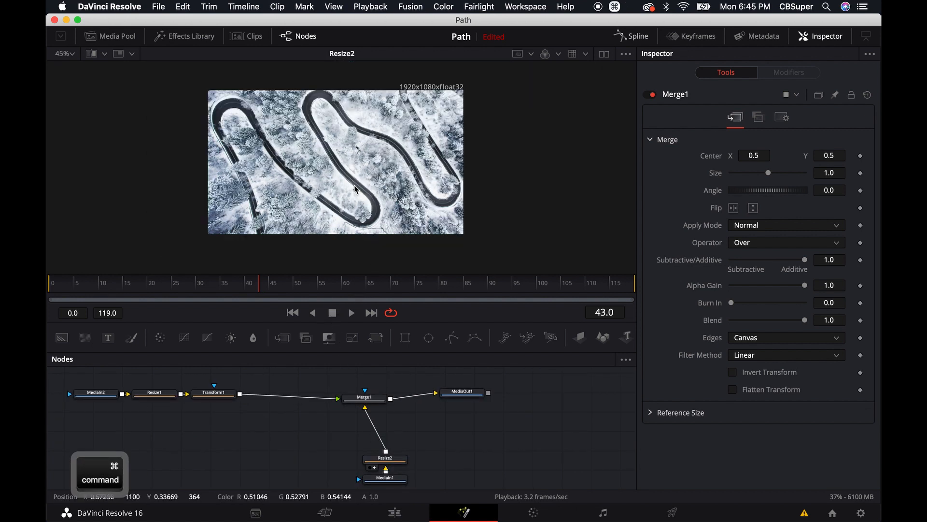
pyautogui.click(451, 340)
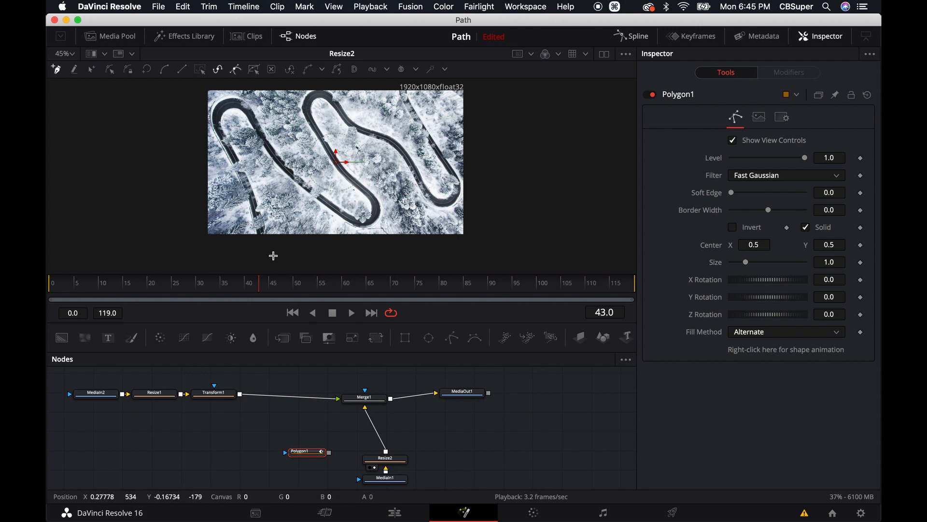
pyautogui.moveTo(265, 239)
pyautogui.mouseDown()
pyautogui.moveTo(217, 113)
pyautogui.moveTo(302, 187)
pyautogui.moveTo(351, 177)
pyautogui.moveTo(315, 94)
pyautogui.moveTo(457, 200)
pyautogui.moveTo(403, 95)
pyautogui.mouseUp()
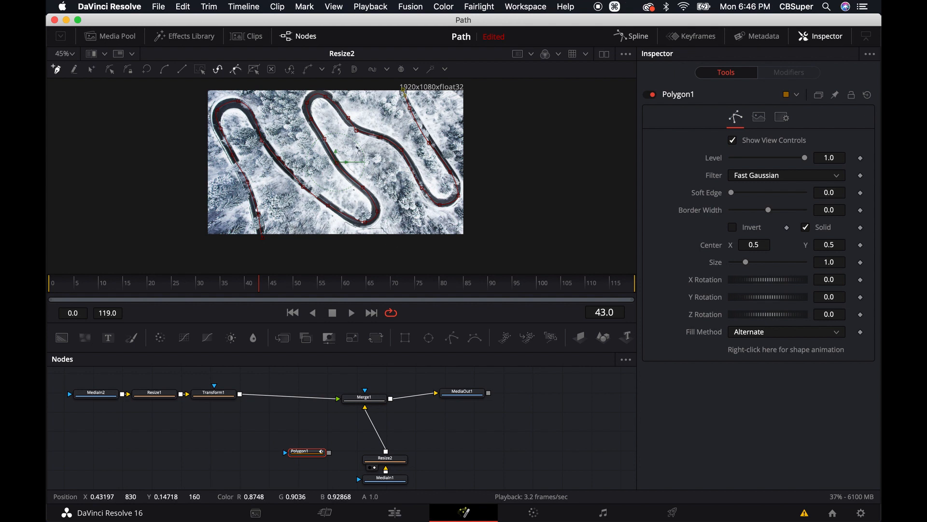
pyautogui.click(280, 111)
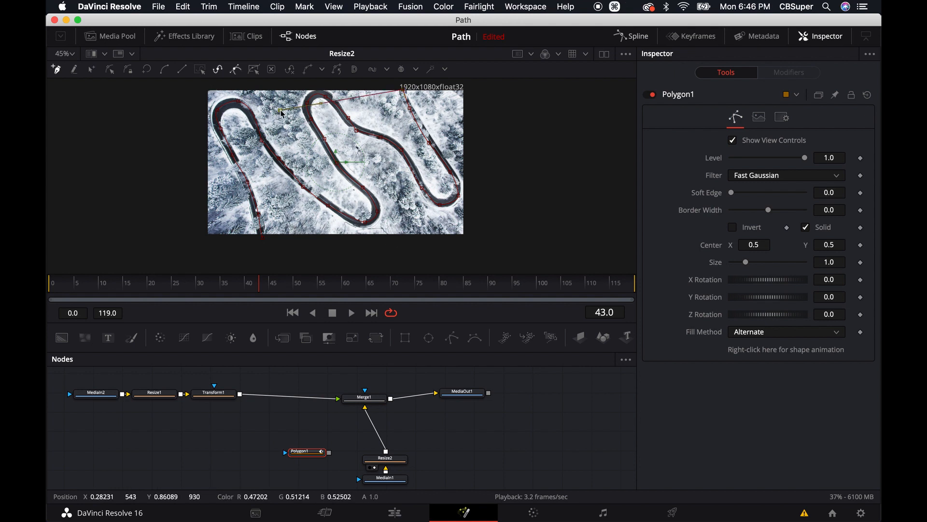
pyautogui.moveTo(355, 154); pyautogui.dragTo(393, 175)
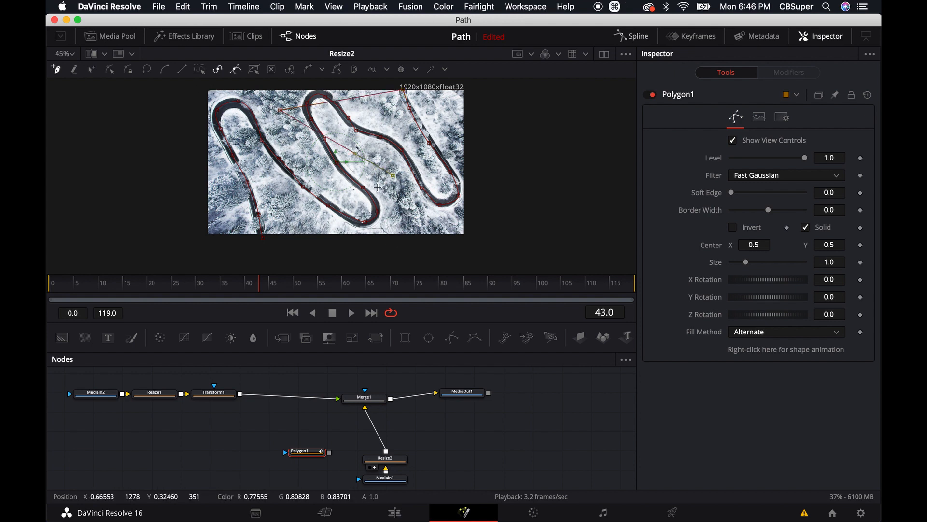
pyautogui.press('super+z')
pyautogui.press('super+z')
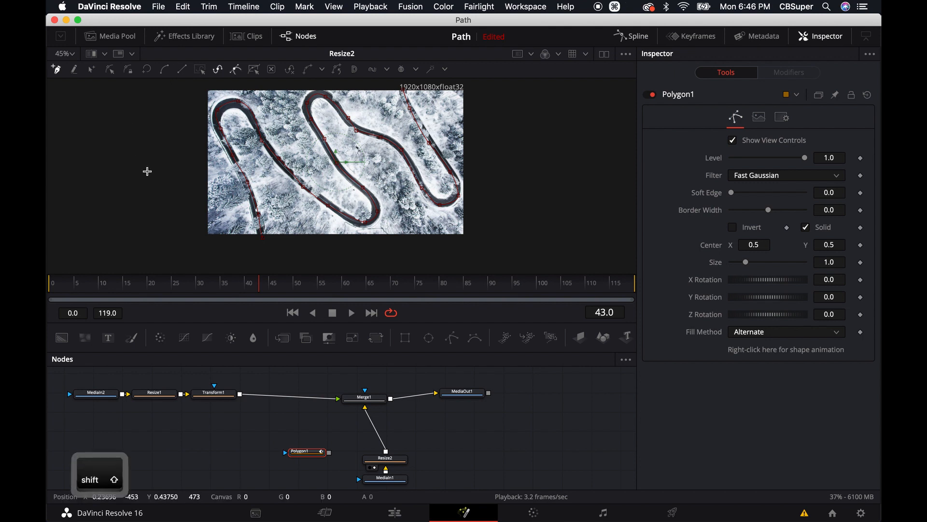
# - Finish drawing Polygon1, smooth all of its points, and leave the path in Modify Only mode
pyautogui.hotkey('shift', 'n')
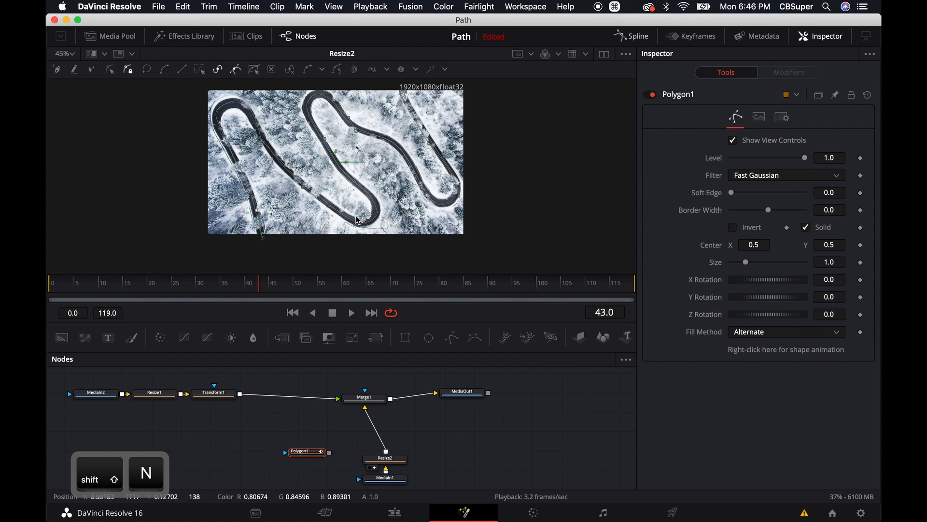
pyautogui.hotkey('shift', 'm')
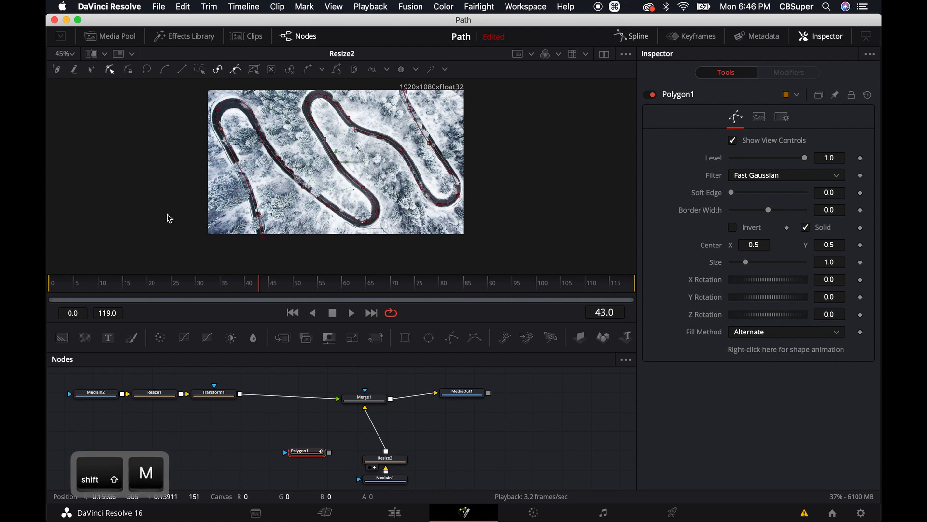
pyautogui.moveTo(179, 88); pyautogui.dragTo(551, 253)
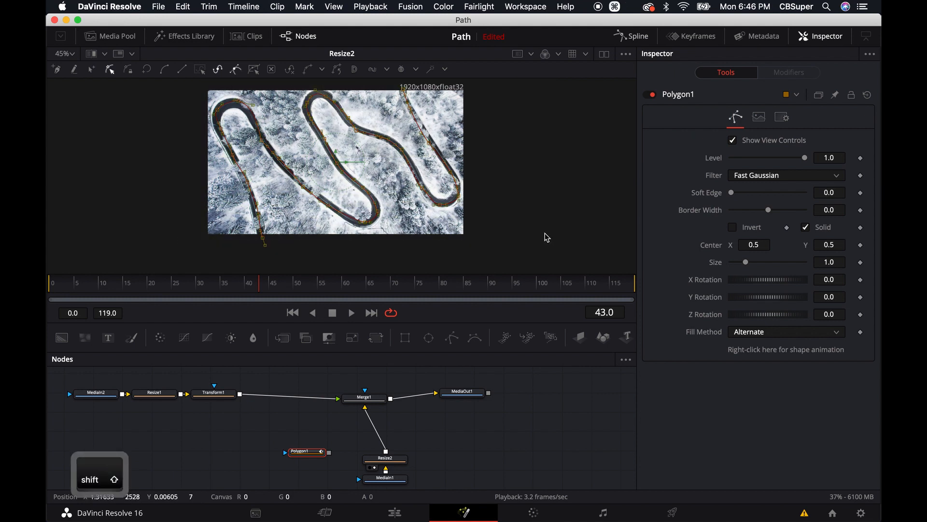
pyautogui.hotkey('shift', 's')
pyautogui.click(129, 72)
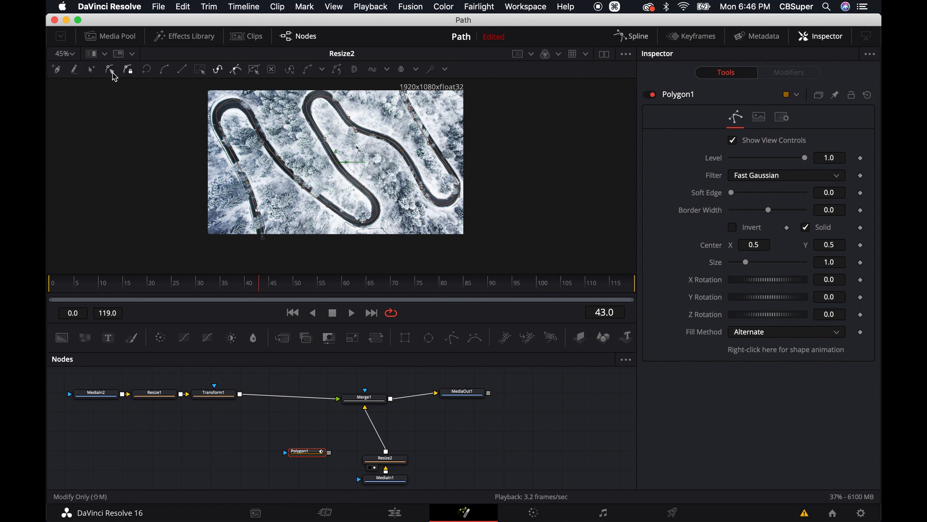
pyautogui.click(113, 73)
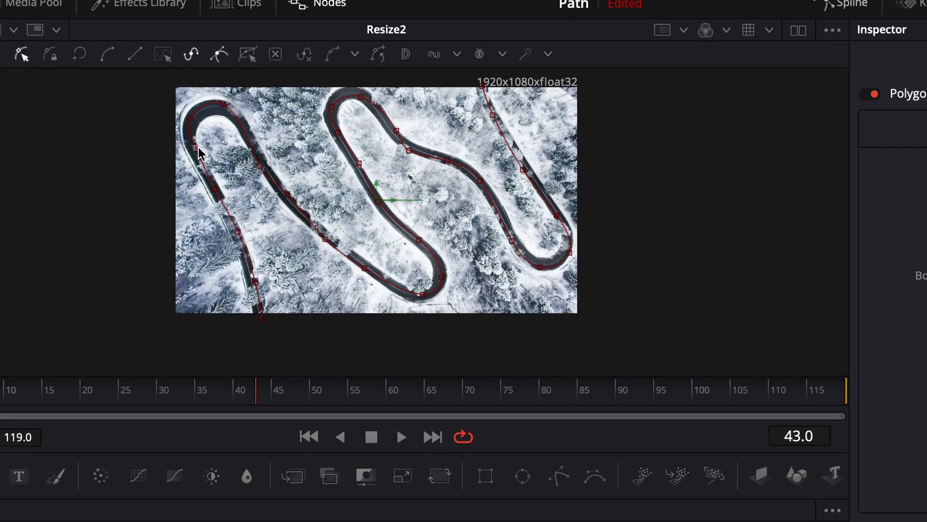
# - Align Polygon1's points with the road around the leftmost bend and down to the path's start at the lower edge
pyautogui.click(219, 129)
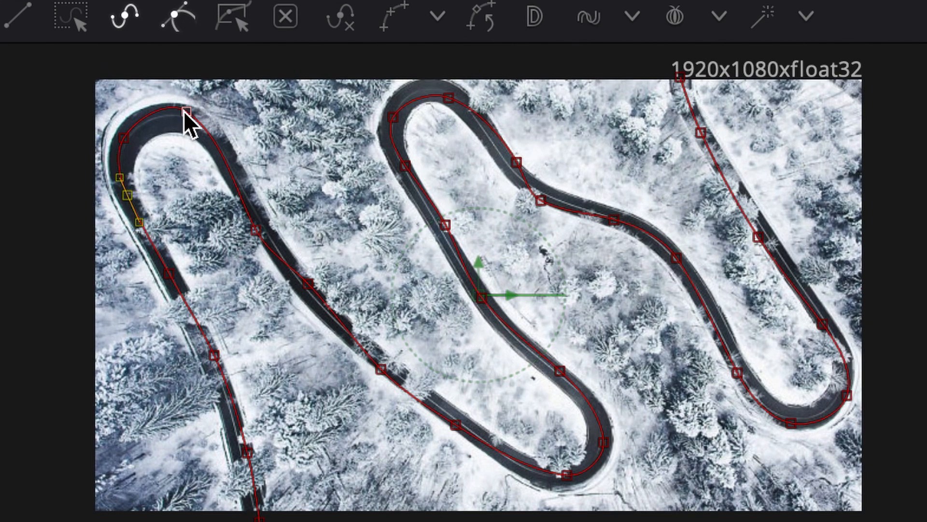
pyautogui.moveTo(186, 112); pyautogui.dragTo(193, 122)
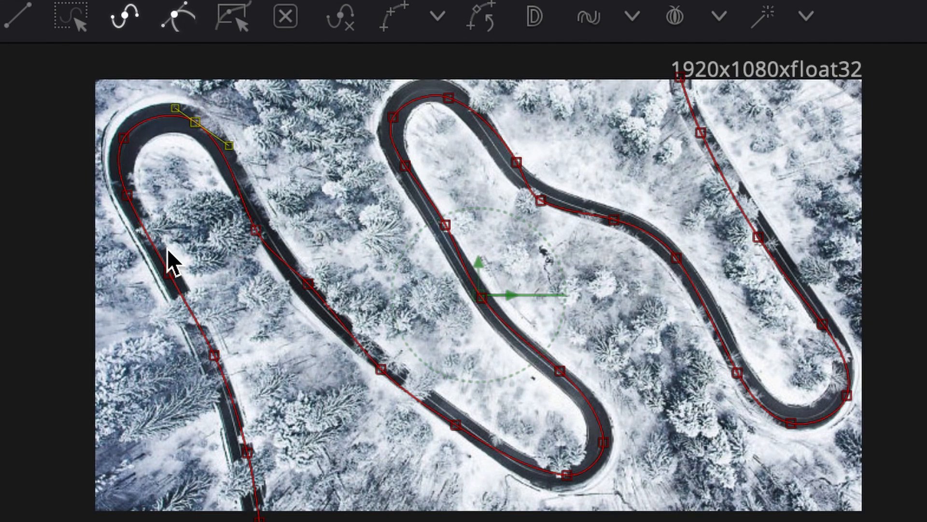
pyautogui.moveTo(217, 358); pyautogui.dragTo(212, 359)
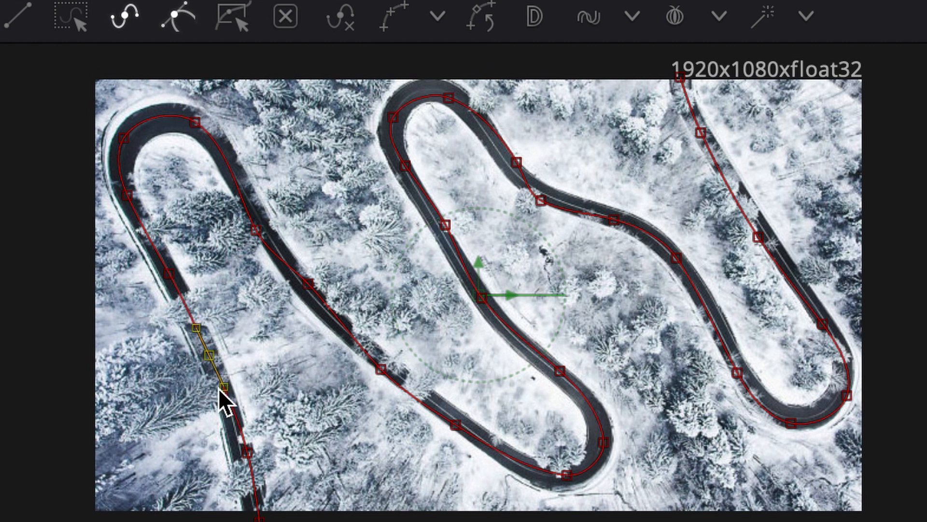
pyautogui.click(245, 454)
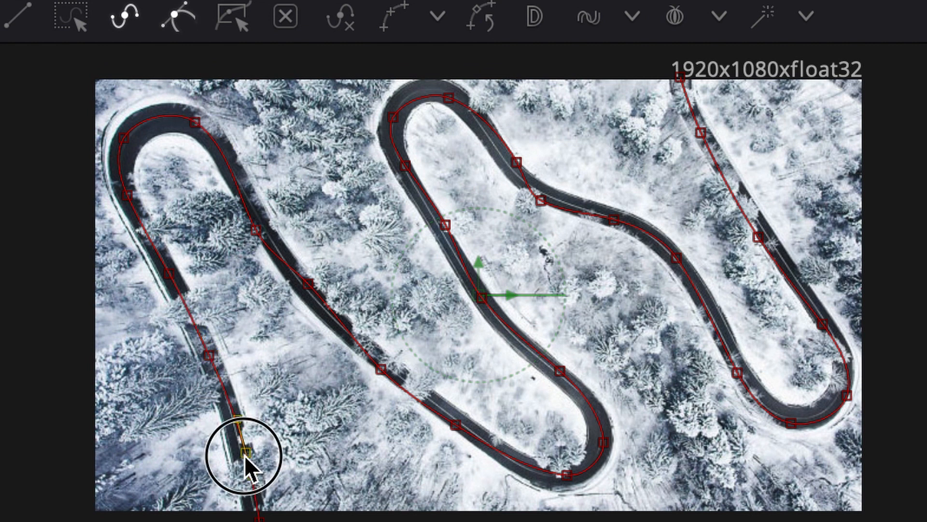
pyautogui.click(258, 519)
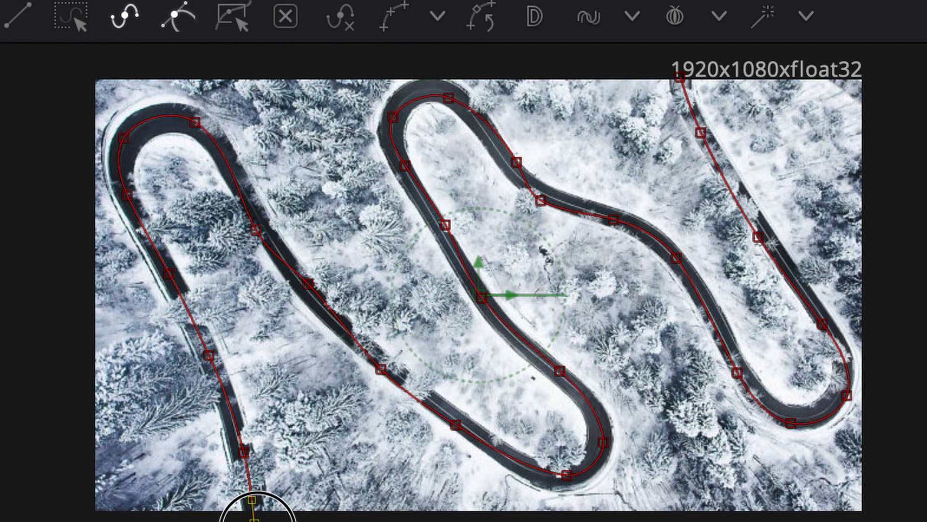
# - Align Polygon1's points with the road along the long diagonal from the leftmost bend through the lower middle hairpin
pyautogui.click(256, 232)
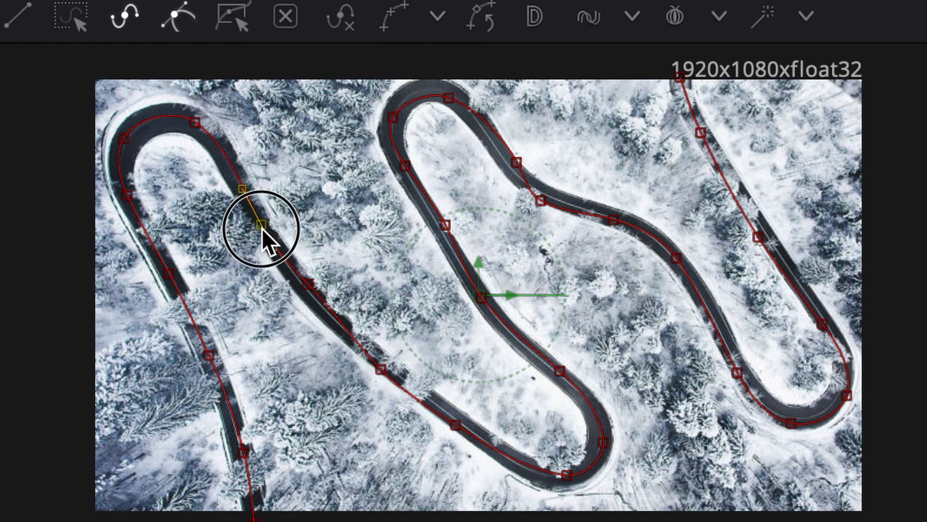
pyautogui.click(308, 292)
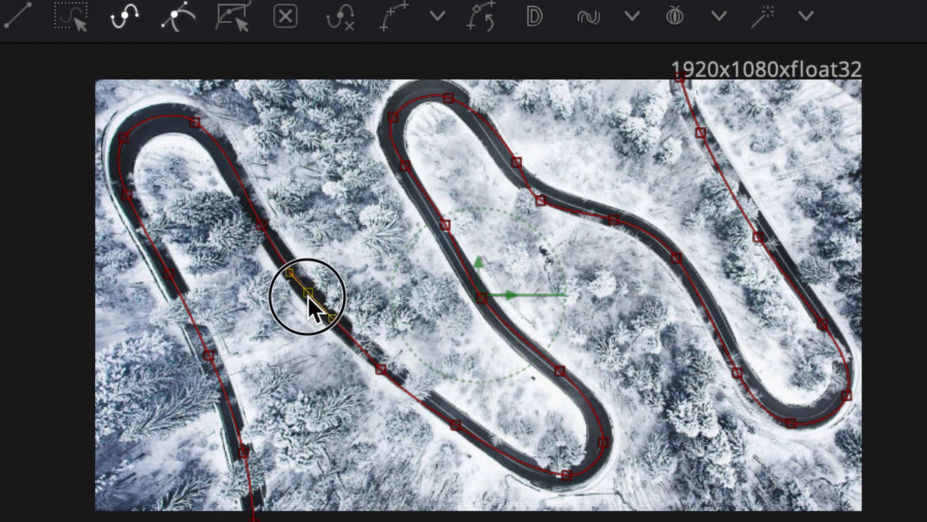
pyautogui.click(384, 370)
pyautogui.moveTo(385, 371); pyautogui.dragTo(390, 366)
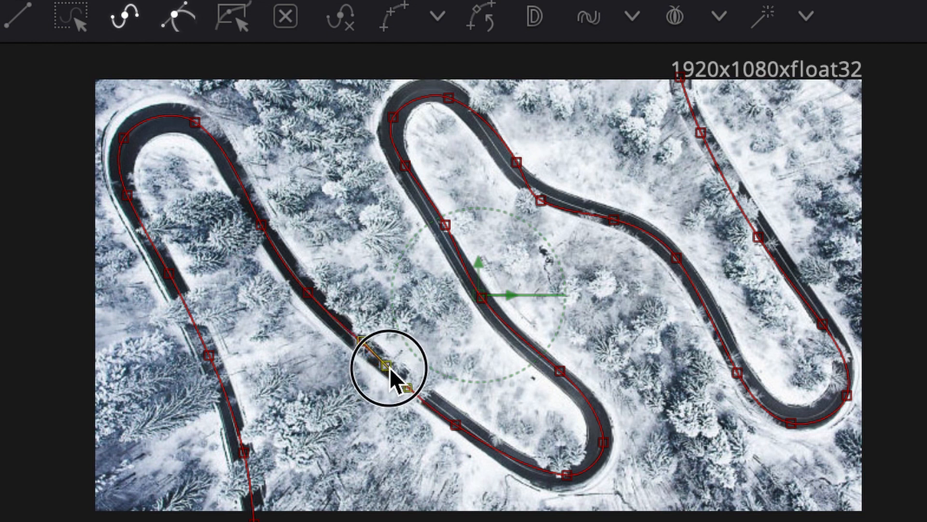
pyautogui.click(458, 426)
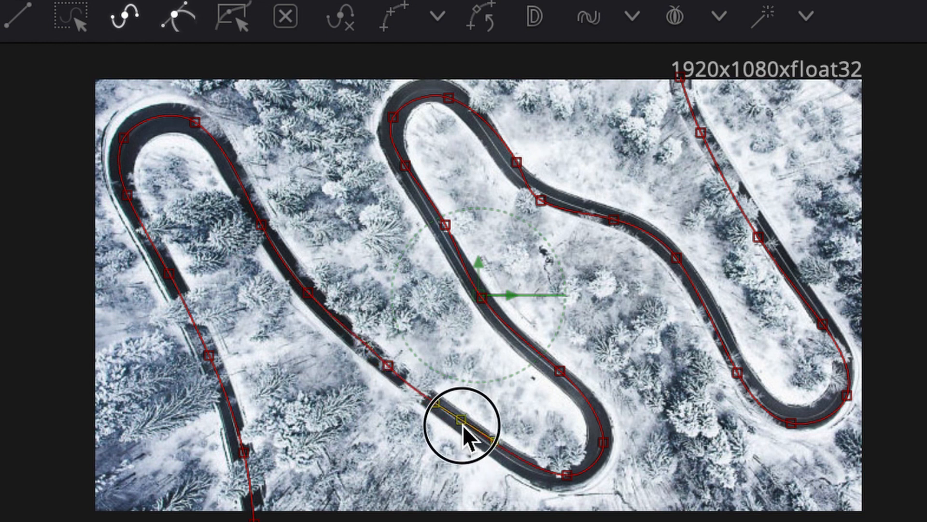
pyautogui.click(557, 479)
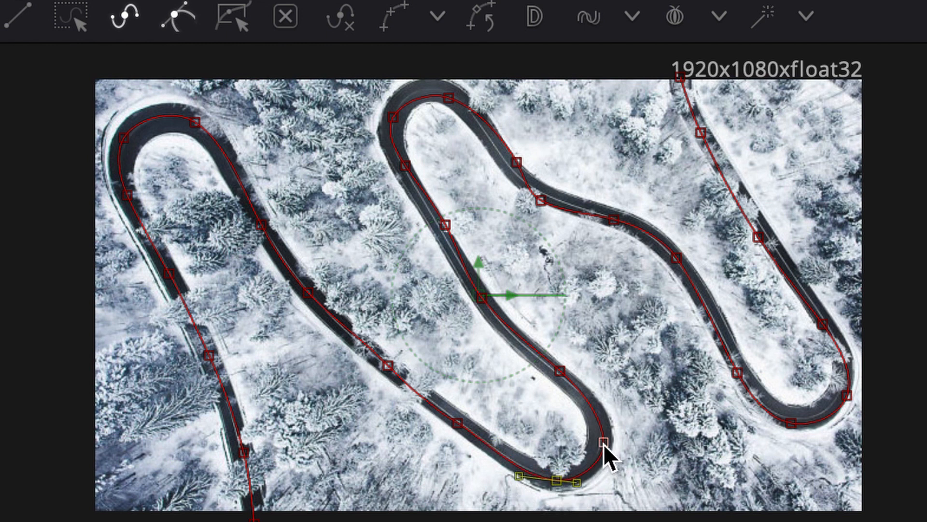
pyautogui.moveTo(604, 442); pyautogui.dragTo(602, 433)
# - Align Polygon1's points with the road from the lower middle hairpin up and around the upper middle hairpin
pyautogui.moveTo(560, 370); pyautogui.dragTo(555, 373)
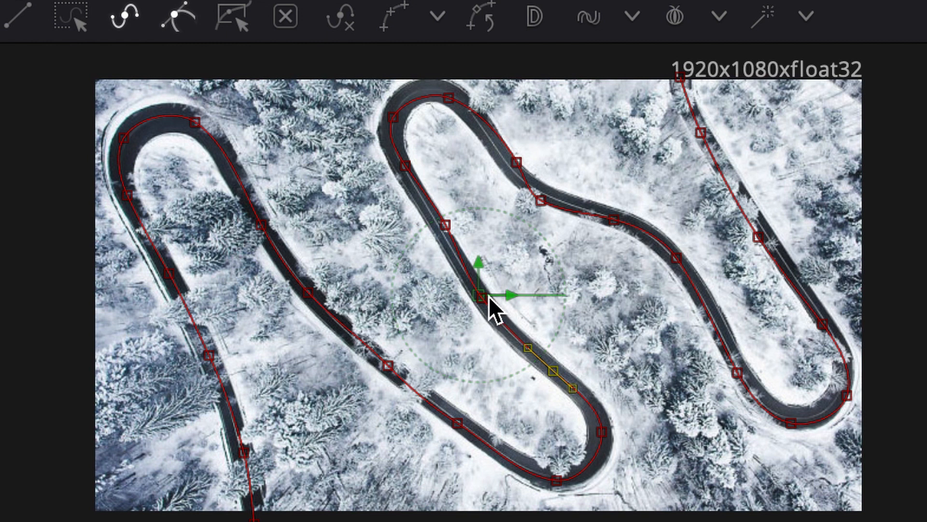
pyautogui.moveTo(446, 224); pyautogui.dragTo(438, 219)
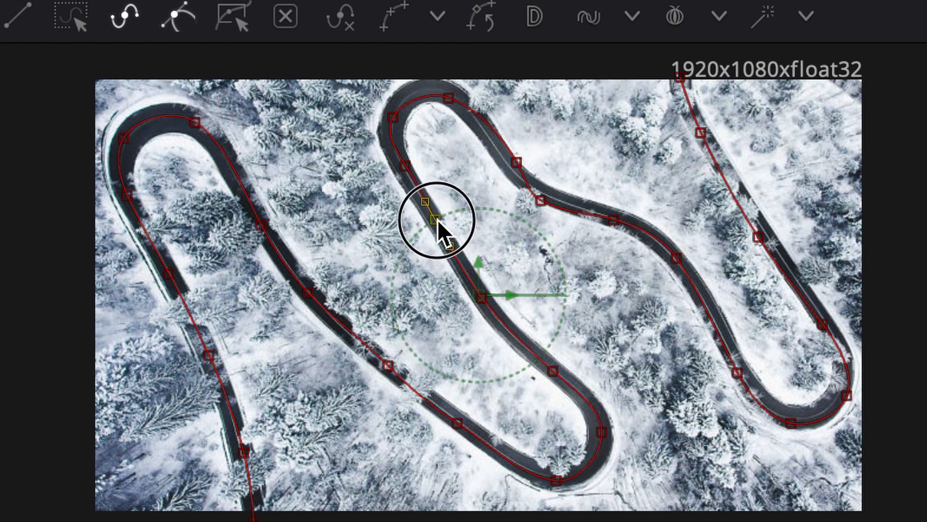
pyautogui.click(404, 166)
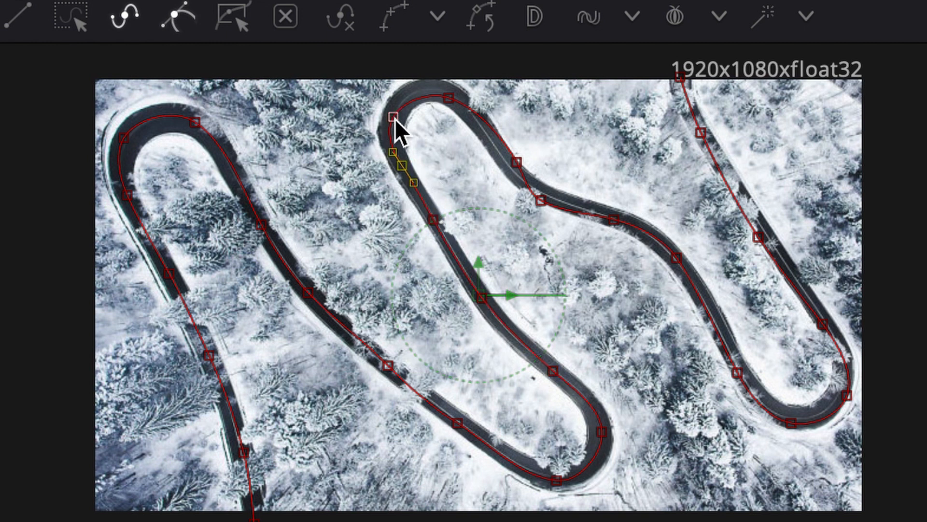
pyautogui.moveTo(396, 117); pyautogui.dragTo(446, 94)
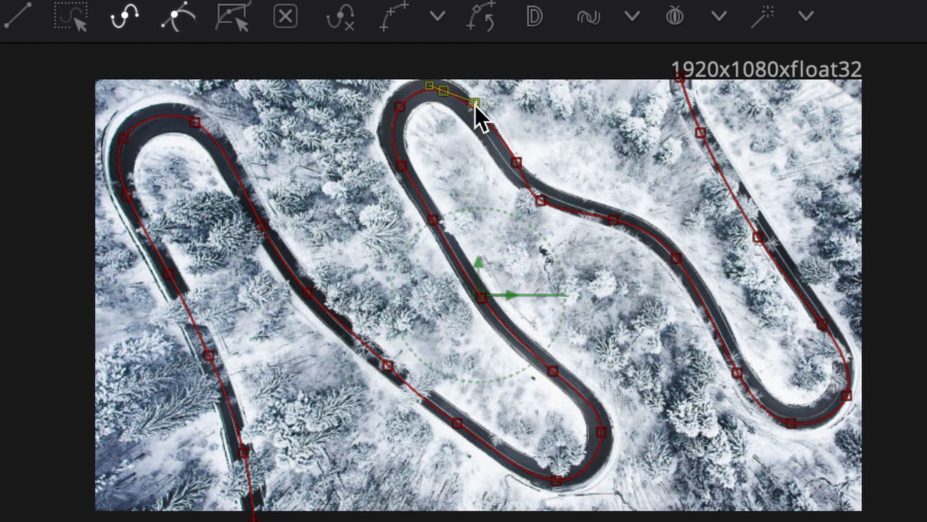
# - Align Polygon1's points with the road along the S-shaped stretch between the upper middle hairpin and the rightmost bend
pyautogui.moveTo(521, 166); pyautogui.dragTo(497, 149)
pyautogui.moveTo(540, 211); pyautogui.dragTo(555, 203)
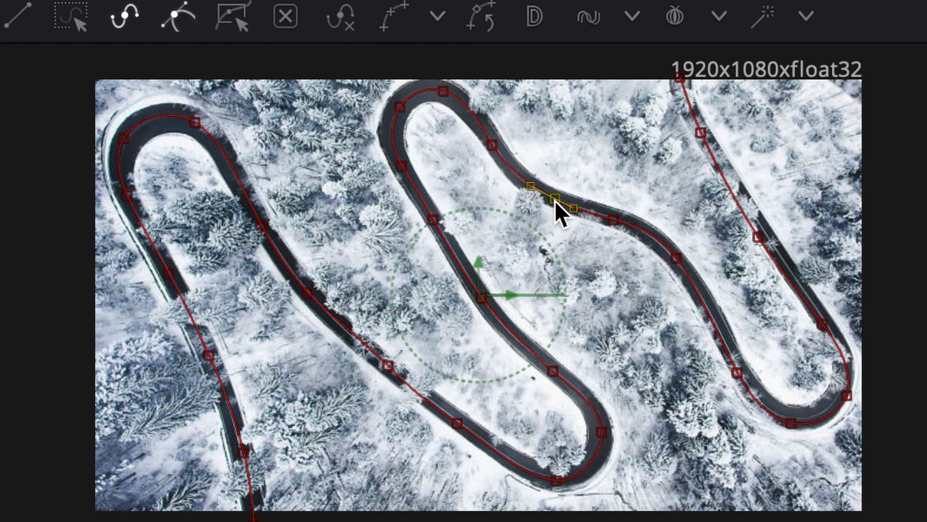
pyautogui.click(613, 219)
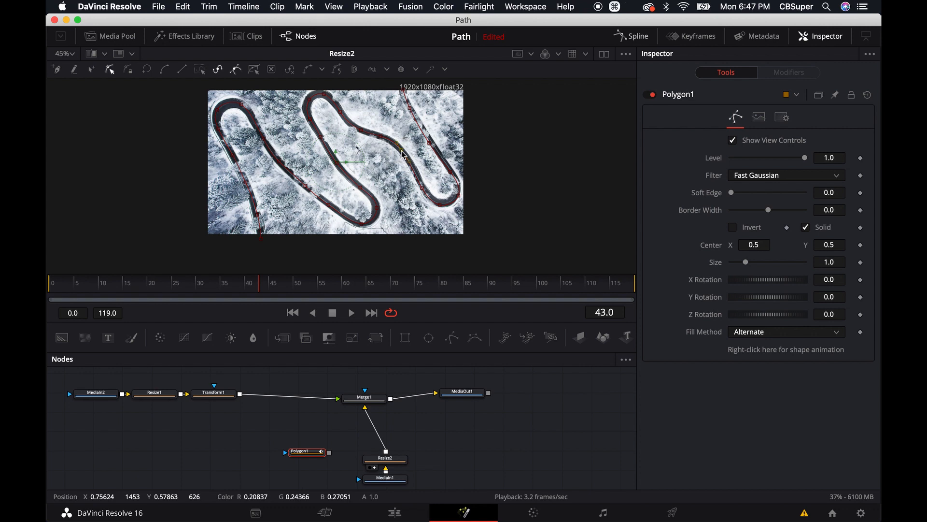
pyautogui.click(410, 163)
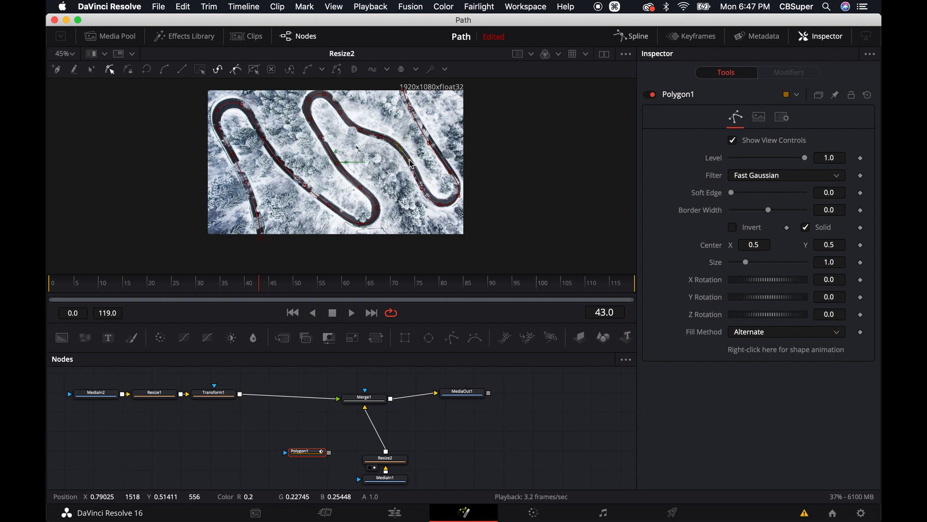
pyautogui.click(423, 189)
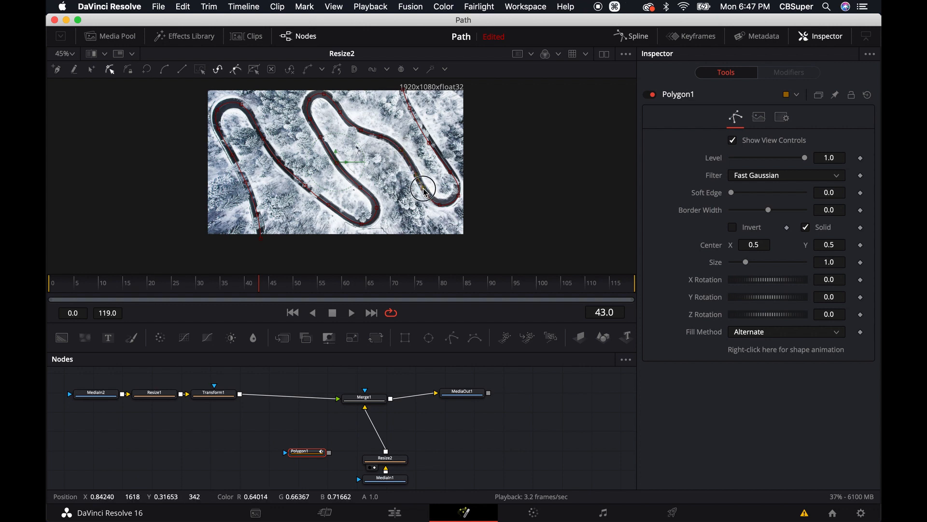
# - Align Polygon1's points with the road around the rightmost hairpin and up the final straight toward the upper edge
pyautogui.click(439, 202)
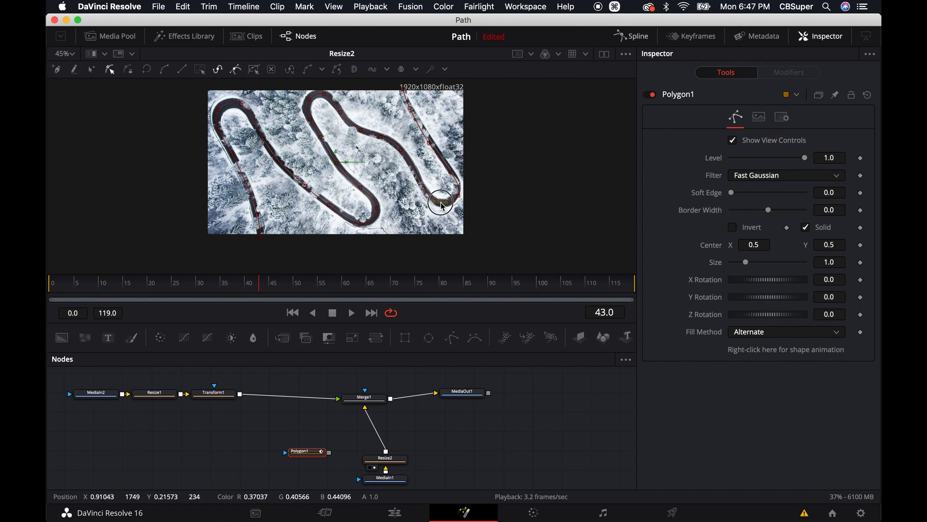
pyautogui.click(440, 204)
pyautogui.moveTo(458, 196); pyautogui.dragTo(456, 194)
pyautogui.moveTo(450, 172); pyautogui.dragTo(432, 141)
pyautogui.click(409, 107)
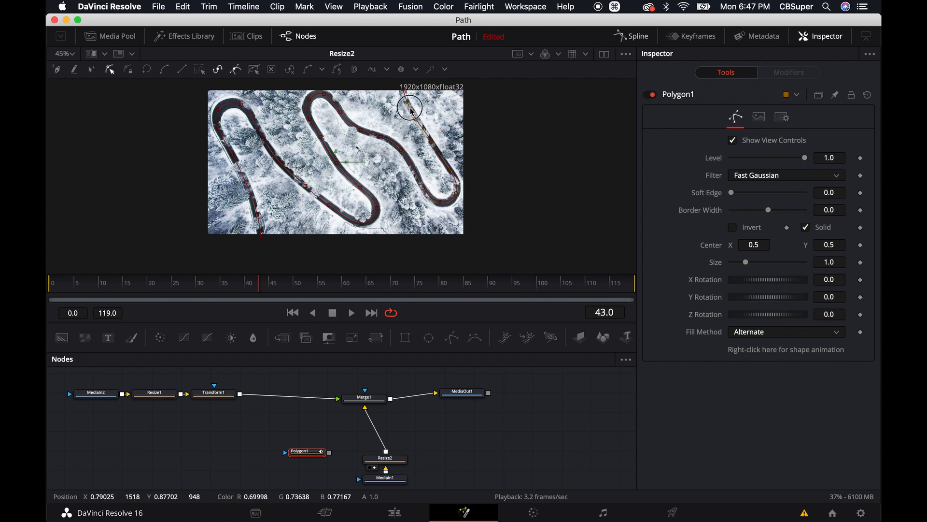
# - Extend Polygon1's last point beyond the image's upper edge, set the polygon to Done mode and reposition its node
pyautogui.moveTo(403, 89); pyautogui.dragTo(398, 81)
pyautogui.click(128, 69)
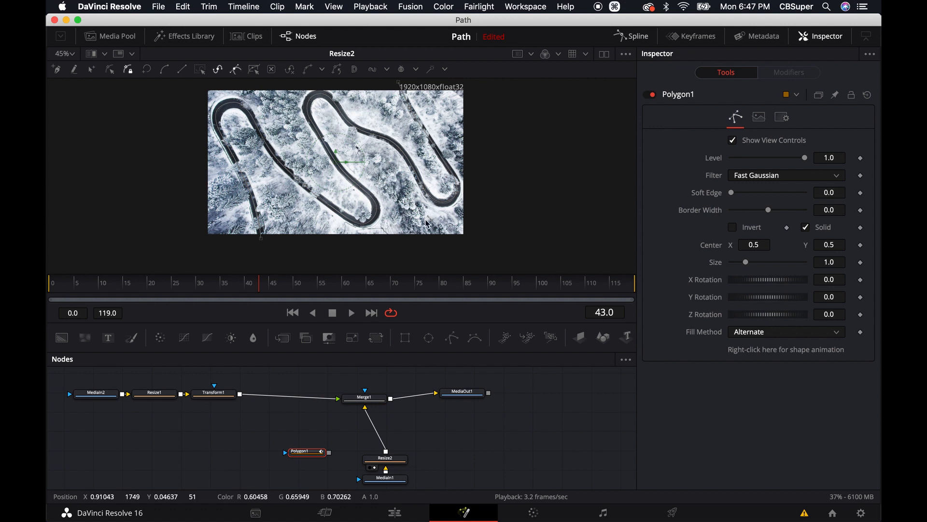
pyautogui.moveTo(314, 452); pyautogui.dragTo(293, 431)
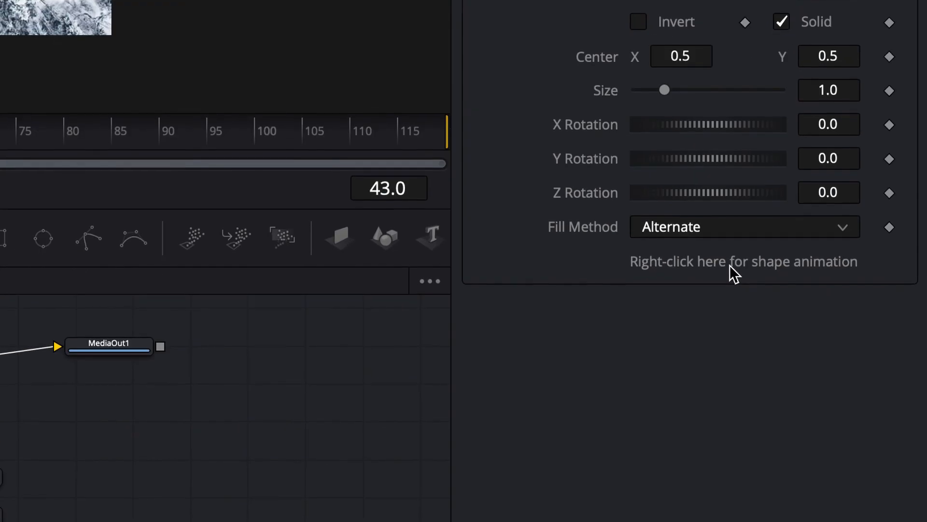
# - Remove the Polygon1Polyline animation from Polygon1 and publish its shape
pyautogui.rightClick(786, 350)
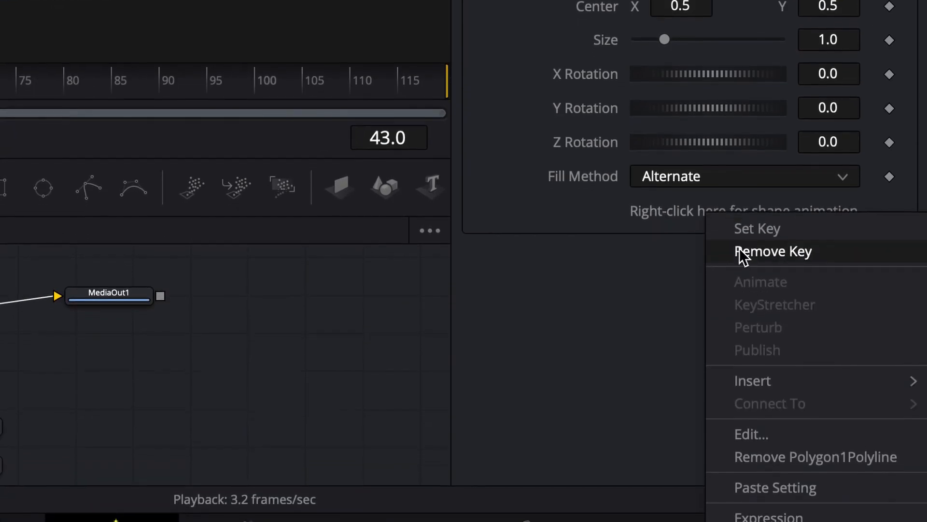
pyautogui.click(765, 432)
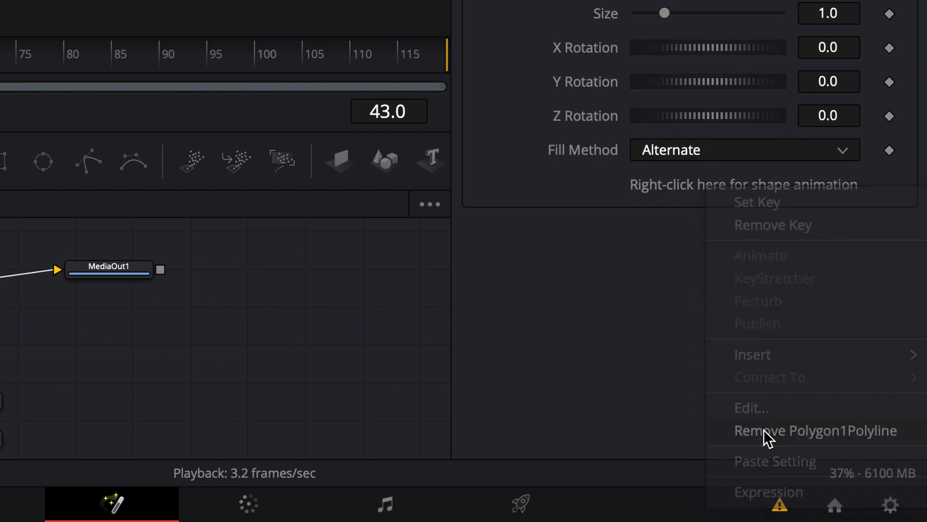
pyautogui.rightClick(658, 189)
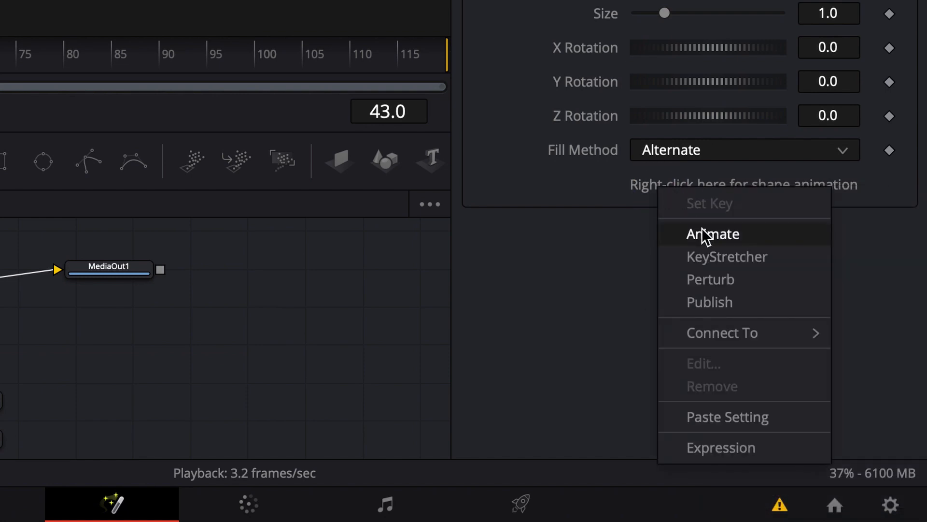
pyautogui.click(711, 304)
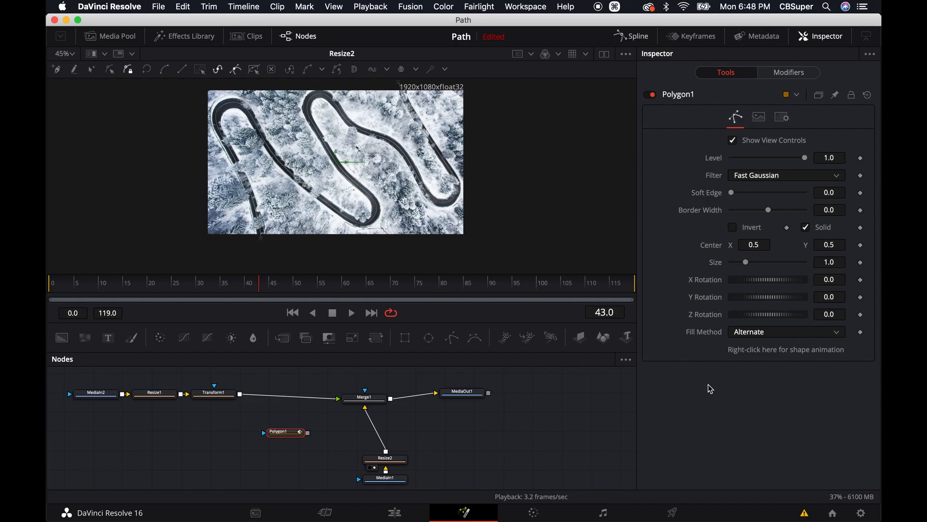
# - Move the Polygon1 node beyond MediaOut1 in the node graph and rename it Path
pyautogui.moveTo(286, 434); pyautogui.dragTo(555, 428)
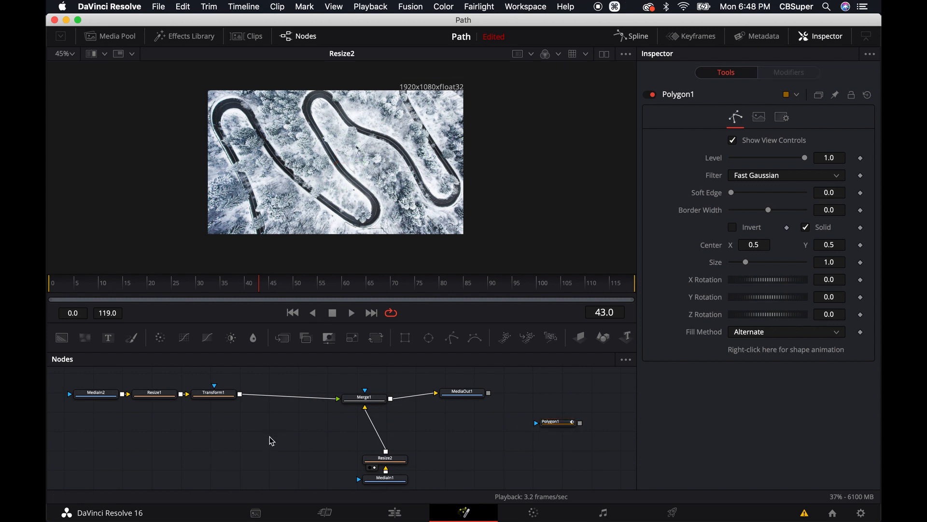
pyautogui.scroll(2, 271, 442)
pyautogui.hscroll(5, 273, 444)
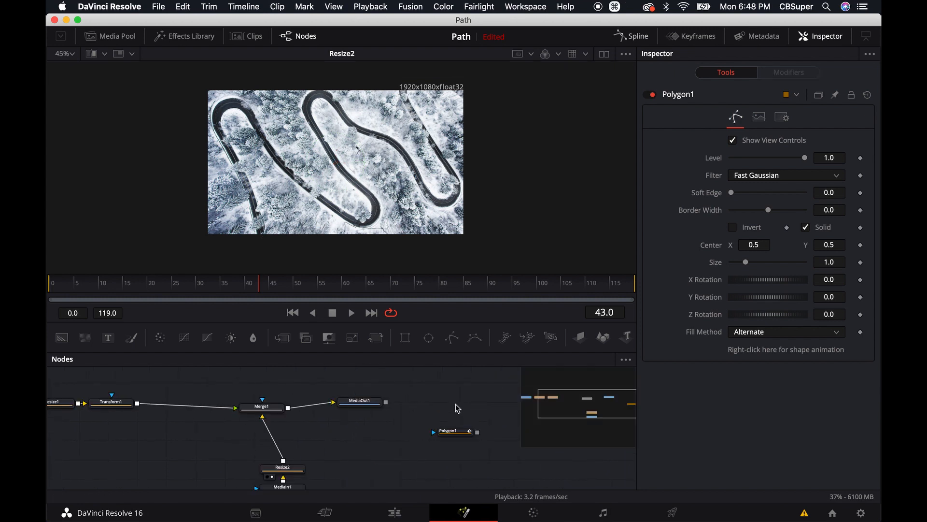
pyautogui.click(458, 433)
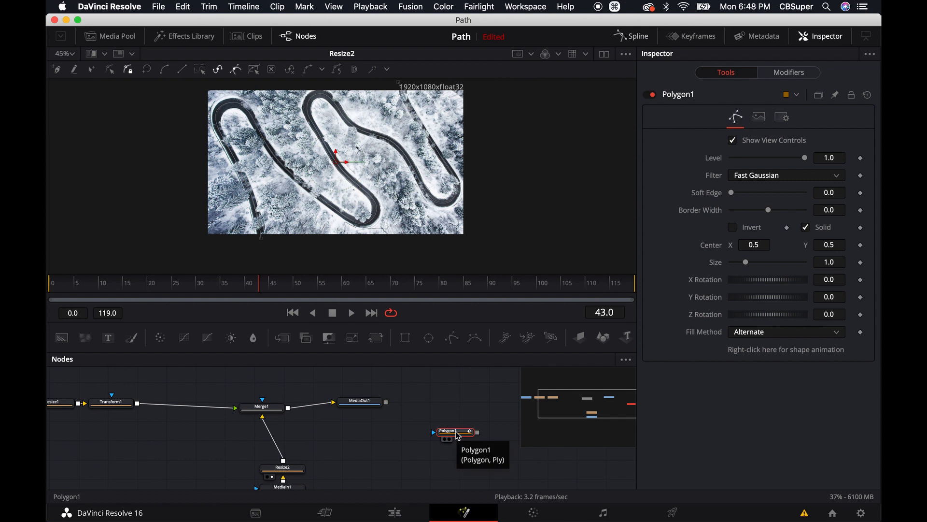
pyautogui.press('F2')
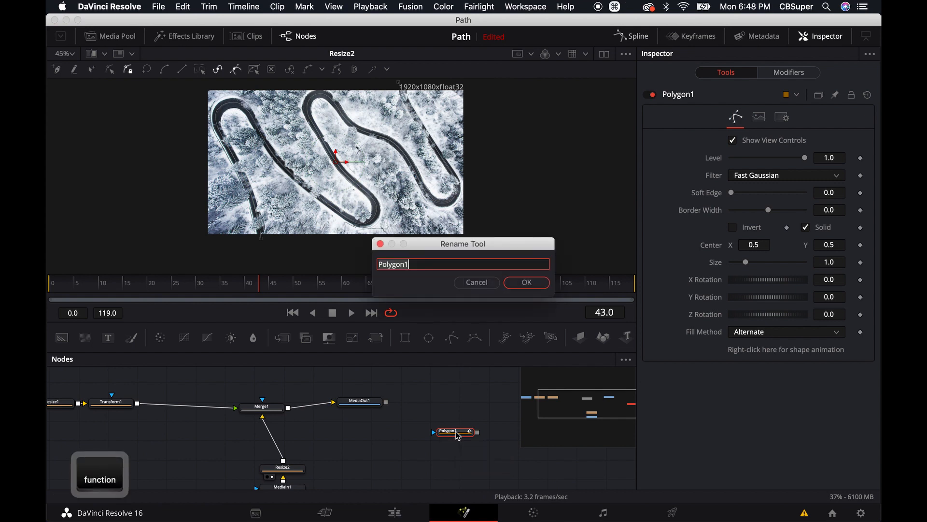
pyautogui.write('Path')
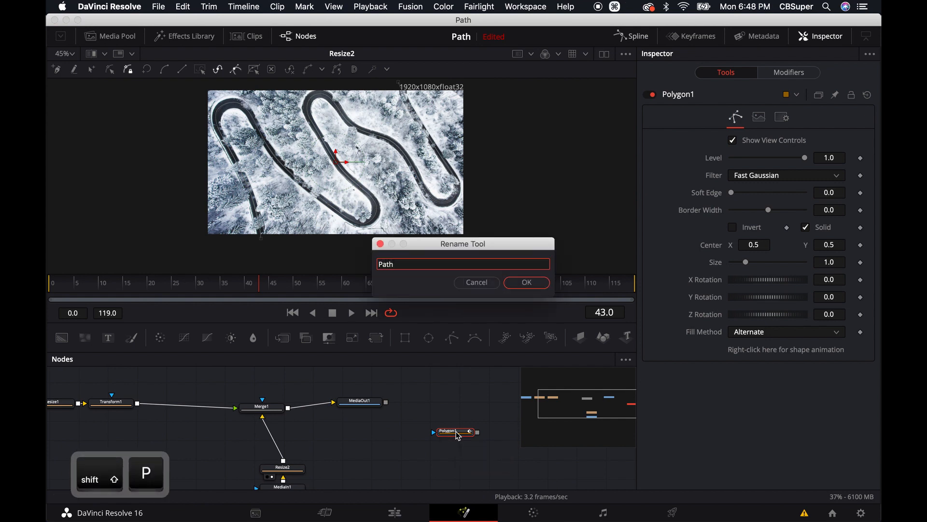
pyautogui.click(526, 282)
pyautogui.hscroll(-3, 321, 384)
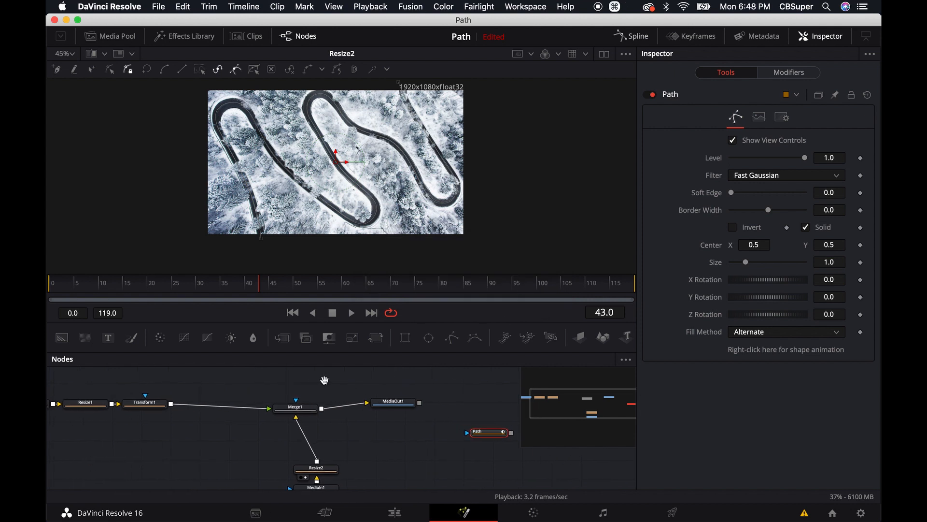
# - Tidy the node graph by nudging Merge1 and placing the Path node just below MediaOut1
pyautogui.moveTo(304, 404); pyautogui.dragTo(312, 401)
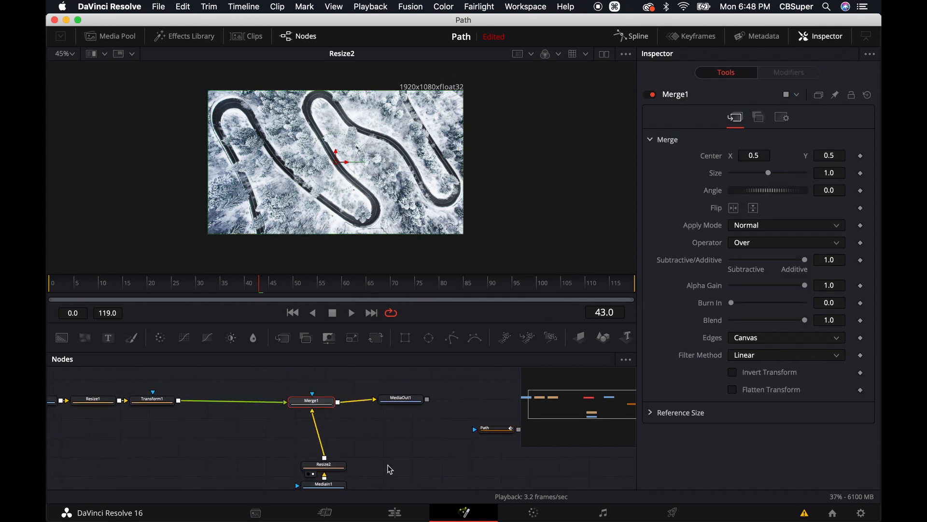
pyautogui.moveTo(499, 430); pyautogui.dragTo(441, 416)
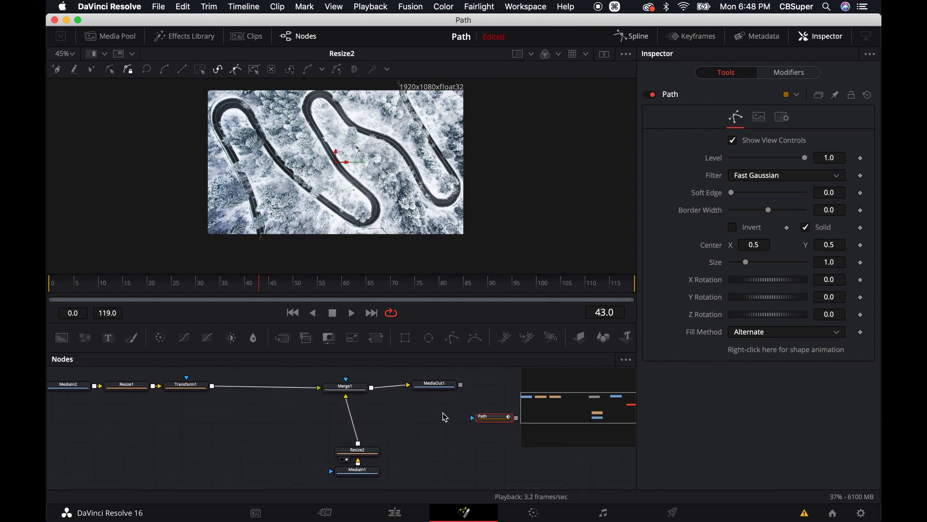
pyautogui.moveTo(507, 418); pyautogui.dragTo(437, 421)
pyautogui.moveTo(274, 428); pyautogui.dragTo(335, 425)
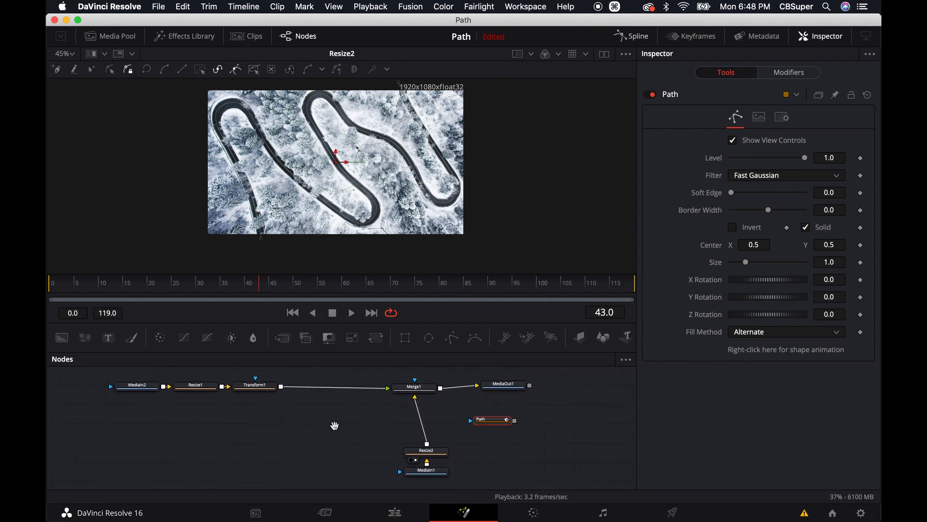
# - Show MediaOut1 in the viewer and apply a Path modifier to Transform1's Center
pyautogui.click(261, 391)
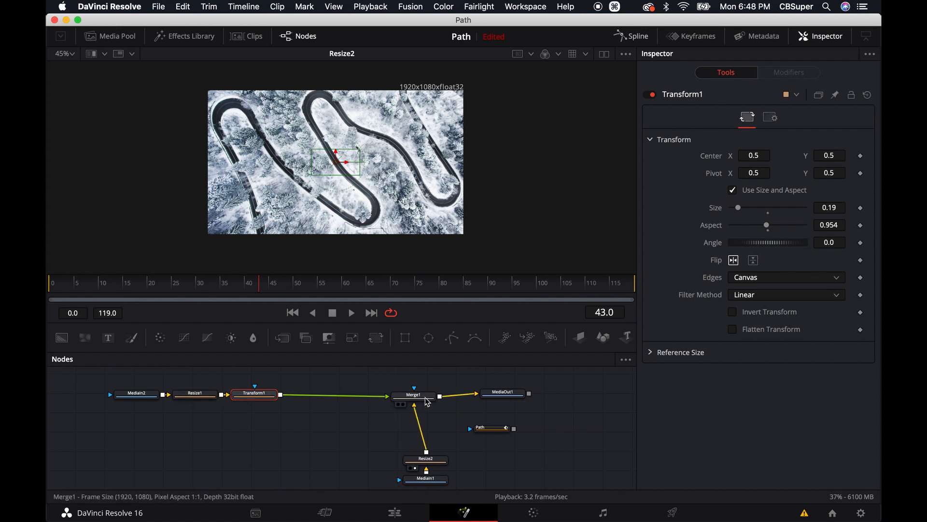
pyautogui.moveTo(500, 395); pyautogui.dragTo(376, 175)
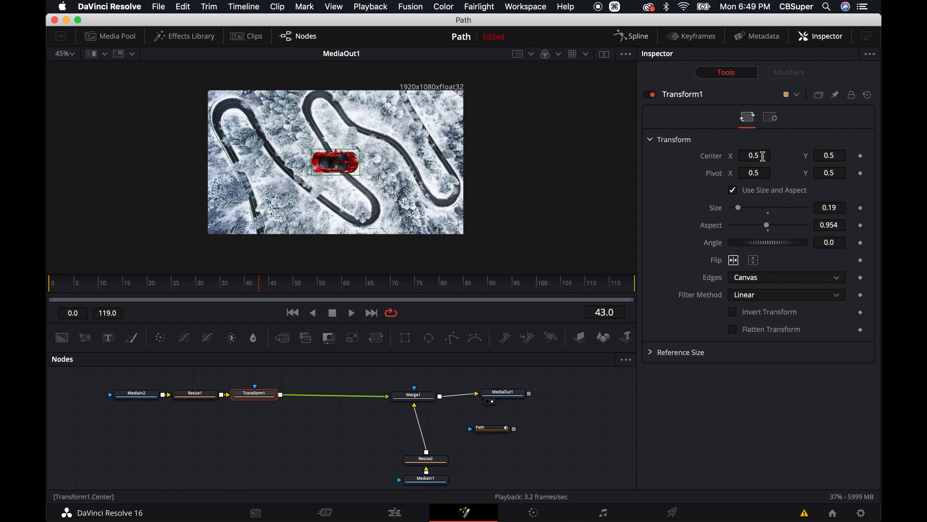
pyautogui.rightClick(714, 160)
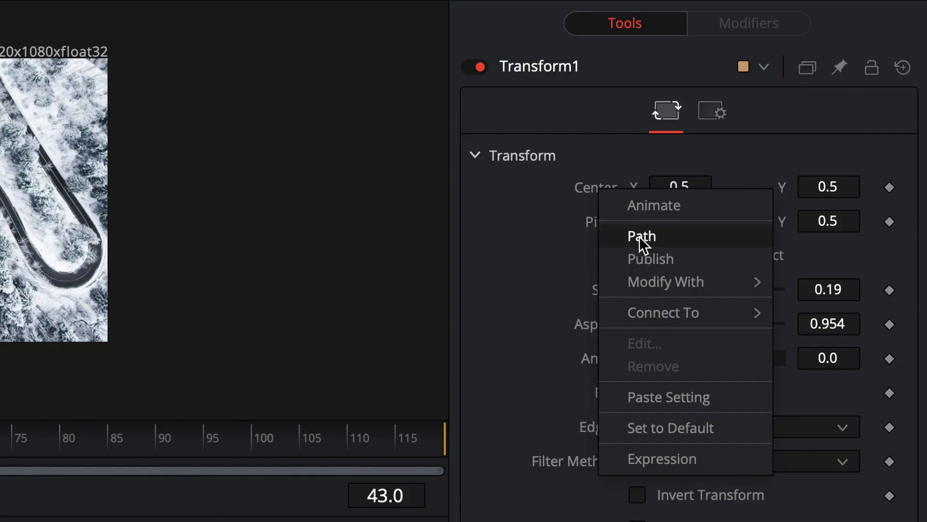
pyautogui.click(641, 236)
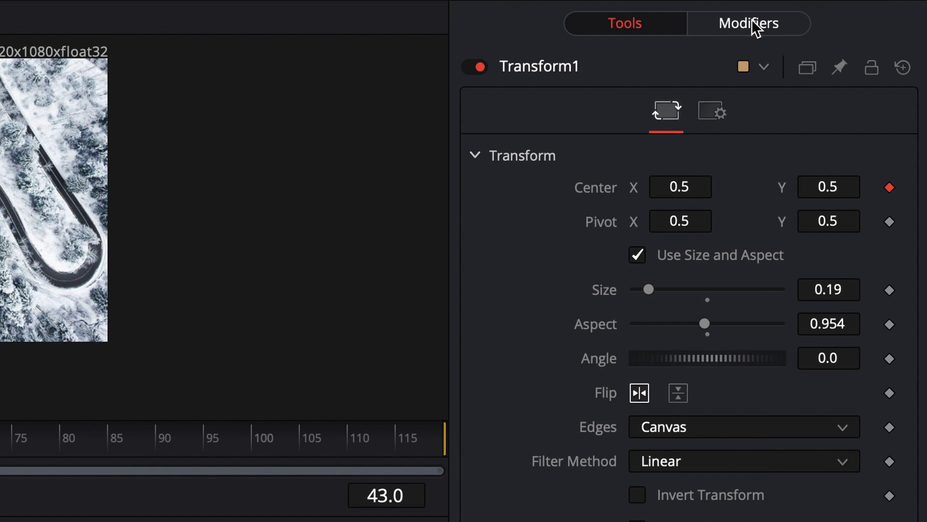
# - At frame 0, connect the Path1 modifier's shape animation to the published Path: Polyline Value
pyautogui.click(733, 22)
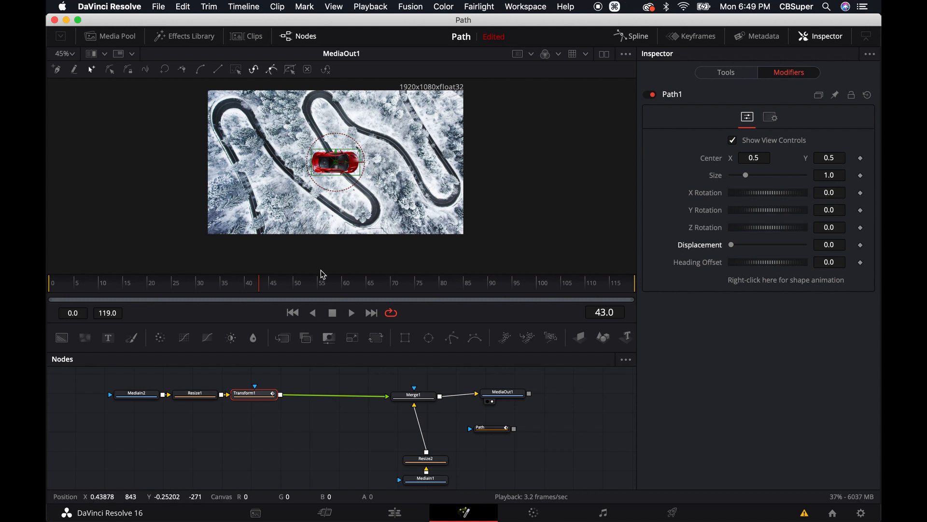
pyautogui.moveTo(268, 290); pyautogui.dragTo(51, 289)
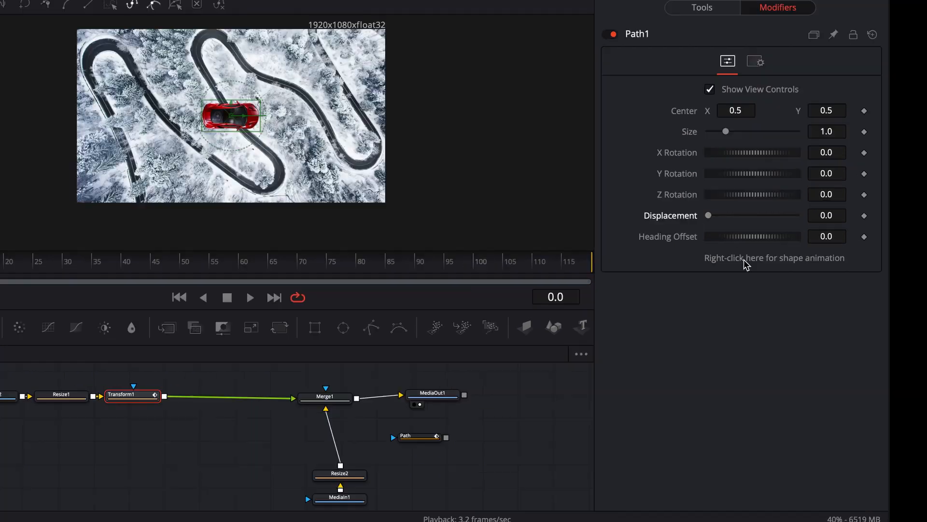
pyautogui.rightClick(761, 282)
pyautogui.moveTo(718, 325)
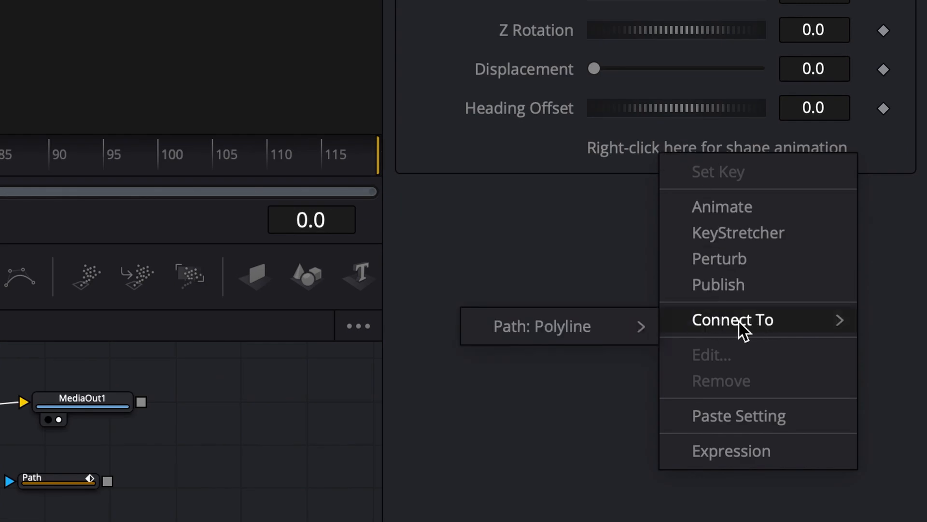
pyautogui.moveTo(544, 333)
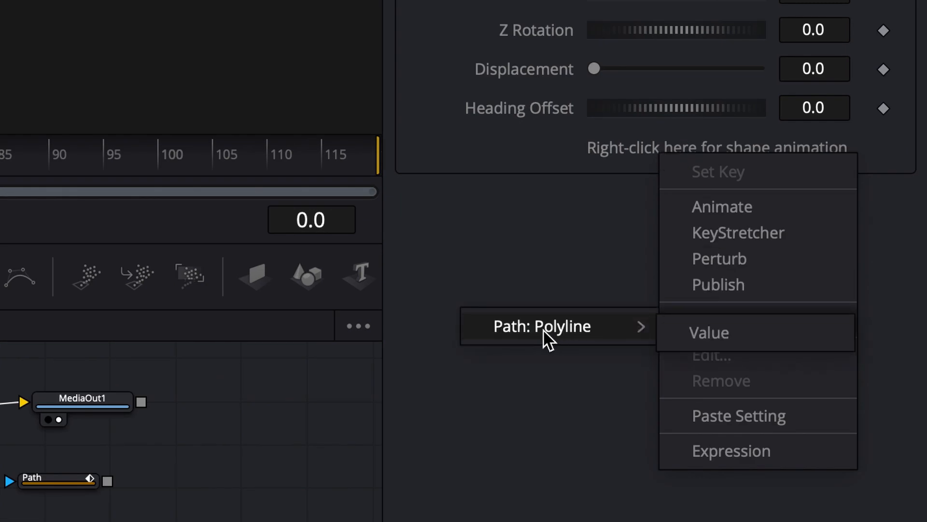
pyautogui.click(718, 333)
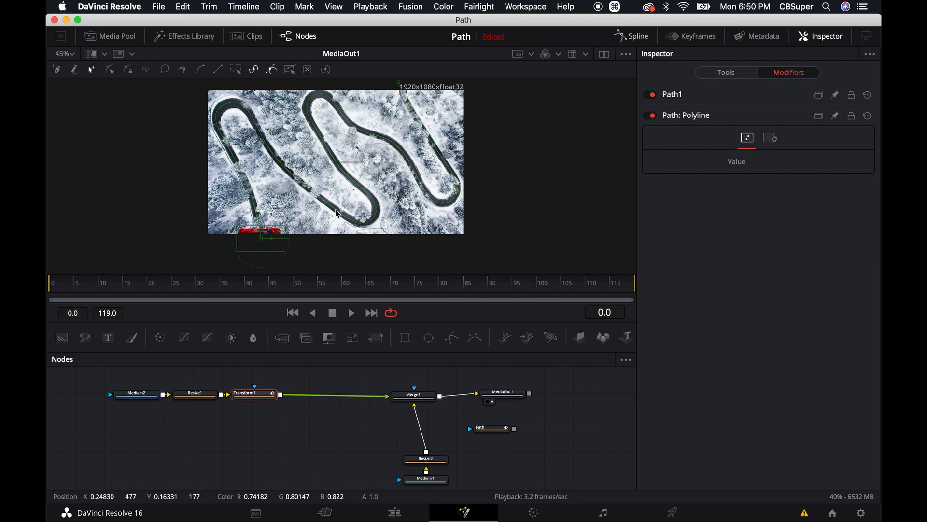
# - Preview the car's travel by sweeping Path1's Displacement to 1.0 and back to 0.0
pyautogui.click(679, 117)
pyautogui.click(677, 95)
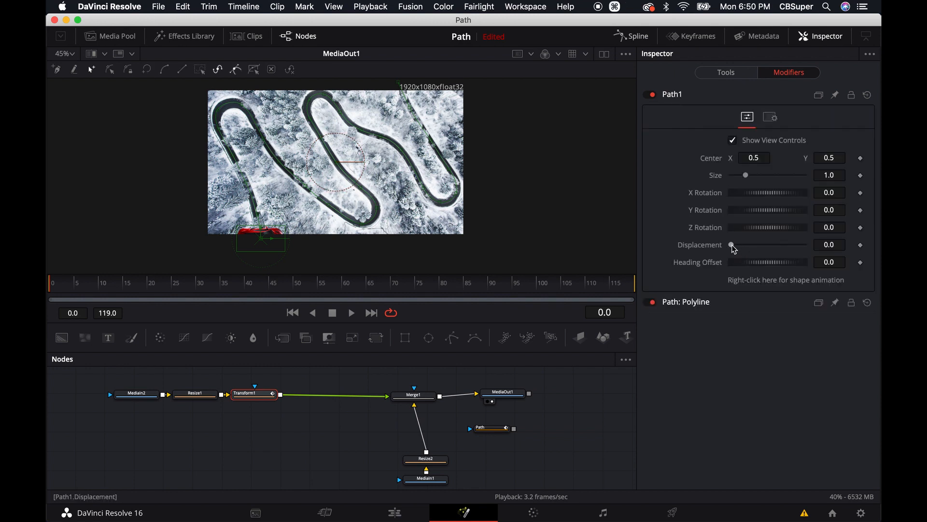
pyautogui.moveTo(733, 249); pyautogui.dragTo(817, 248)
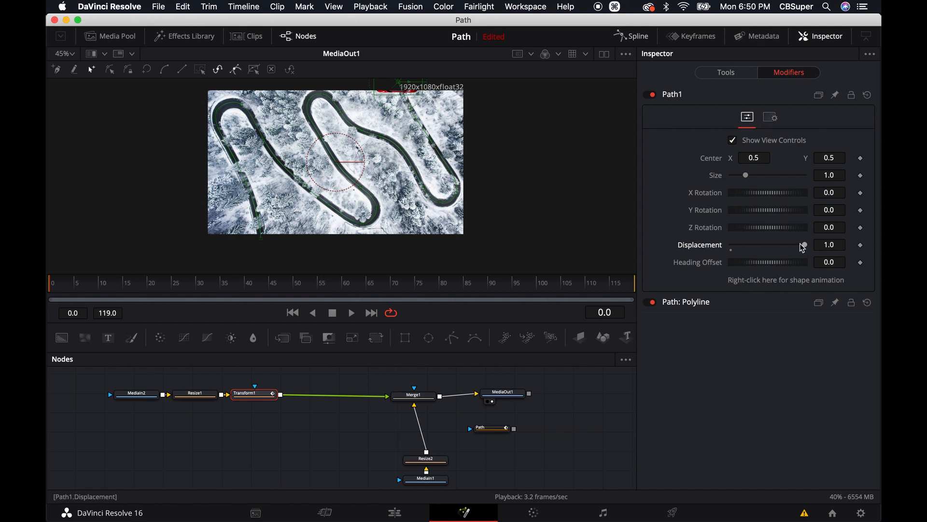
pyautogui.moveTo(803, 247); pyautogui.dragTo(717, 250)
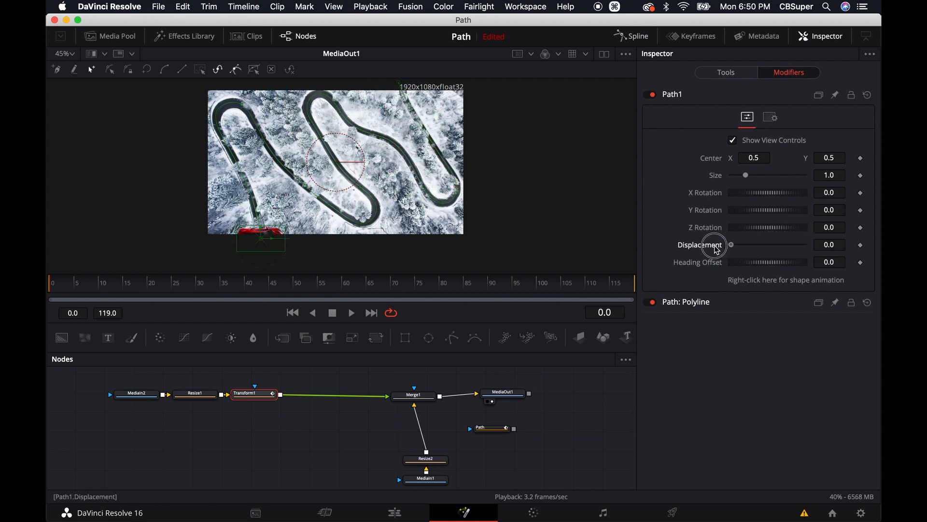
# - Keyframe Path1's Displacement at 0.0 on frame 0 and 1.0 on frame 119
pyautogui.click(860, 245)
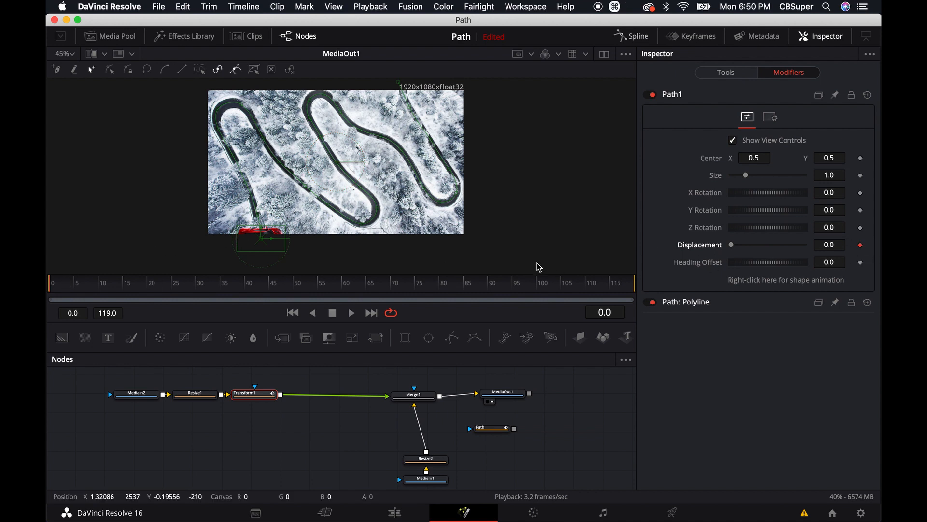
pyautogui.moveTo(54, 288); pyautogui.dragTo(642, 286)
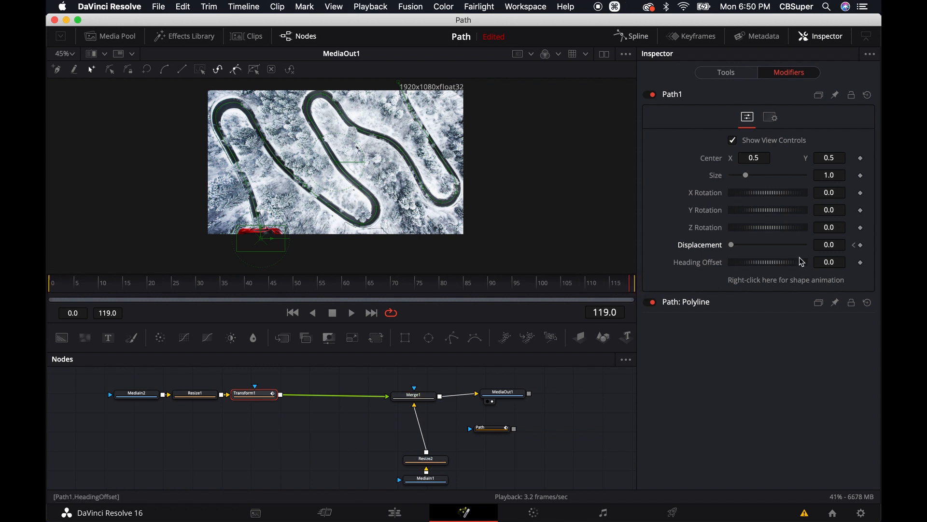
pyautogui.moveTo(732, 245); pyautogui.dragTo(826, 244)
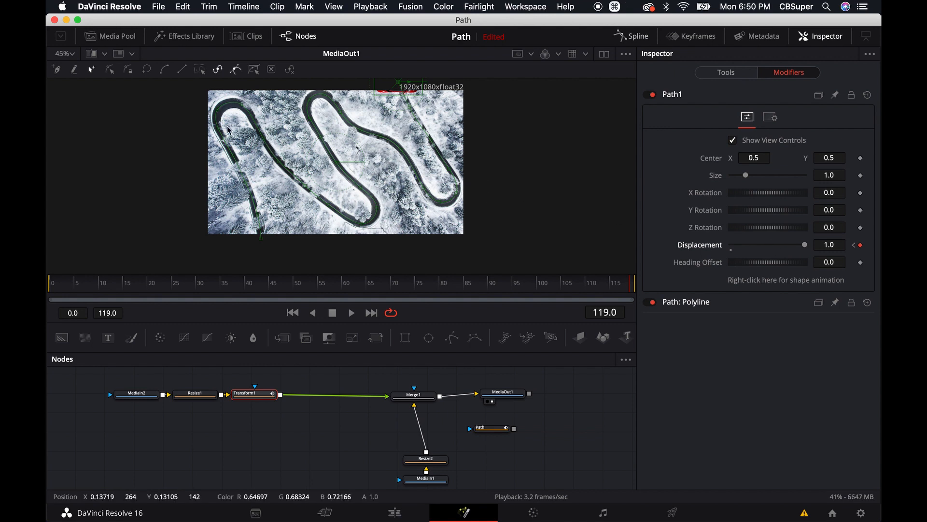
# - Shift MediaIn2 farther from Resize1, preview the MediaIn2 car image and return the viewer to the composite by showing Merge1
pyautogui.scroll(-1, 599, 377)
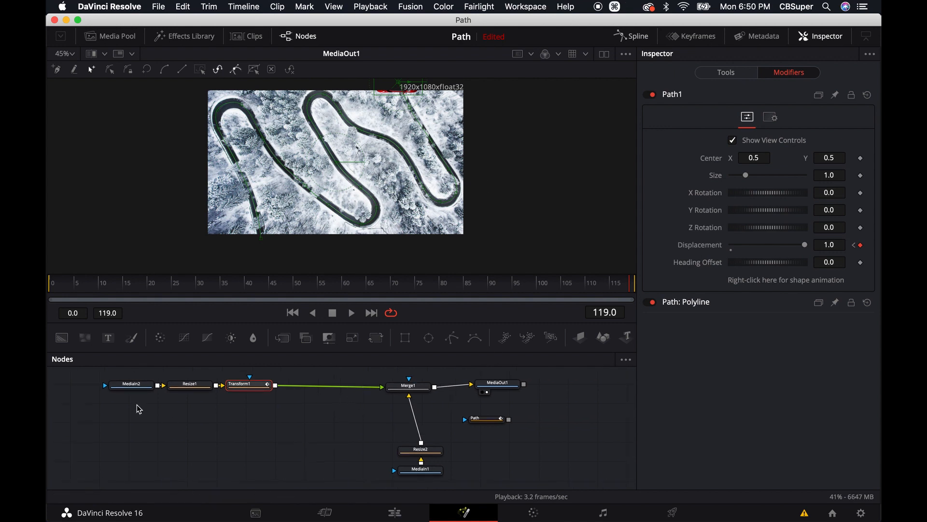
pyautogui.moveTo(133, 387); pyautogui.dragTo(113, 386)
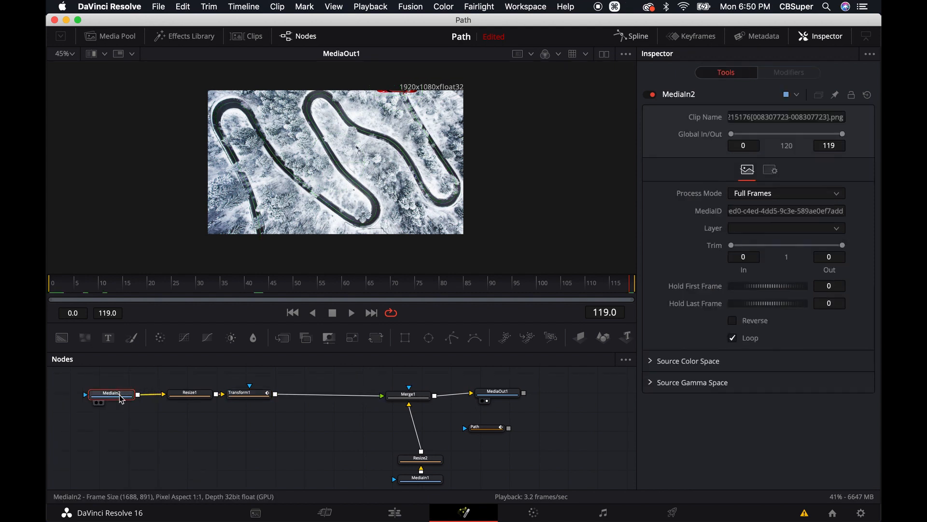
pyautogui.click(197, 398)
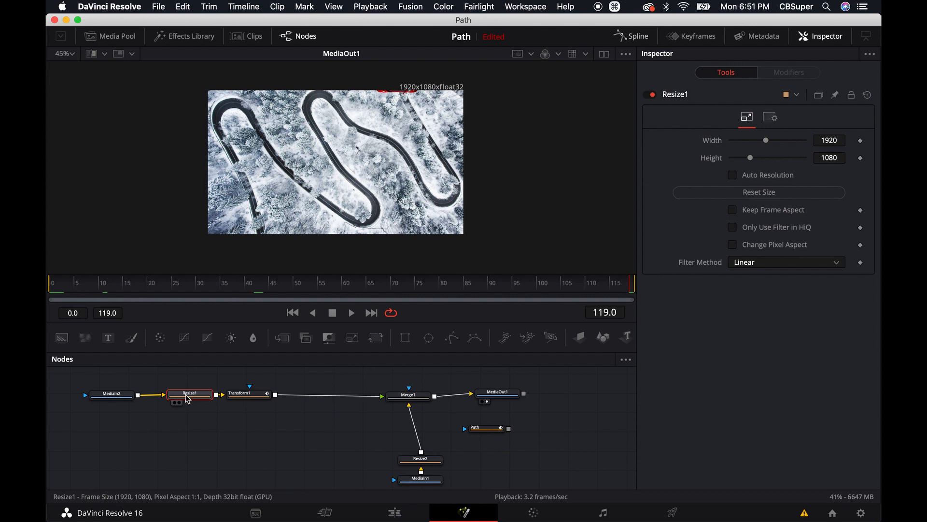
pyautogui.moveTo(122, 395); pyautogui.dragTo(314, 208)
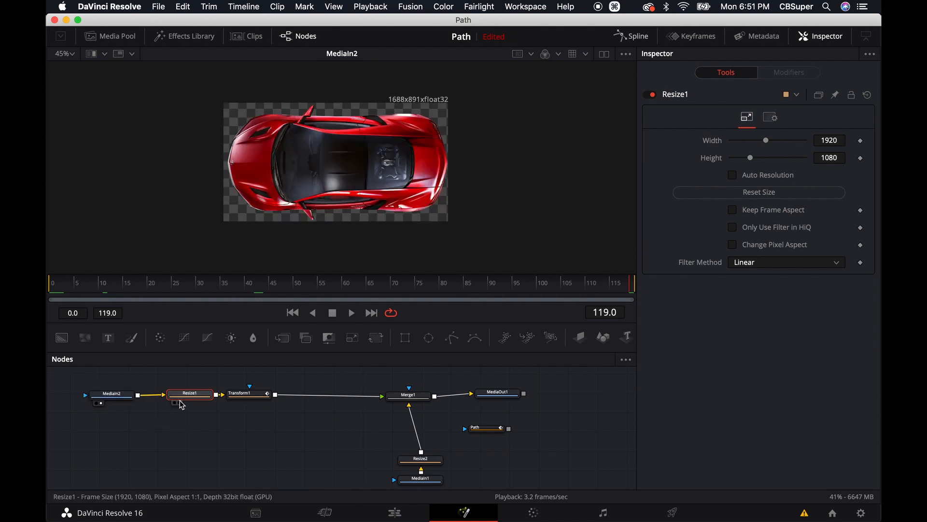
pyautogui.moveTo(414, 396); pyautogui.dragTo(400, 166)
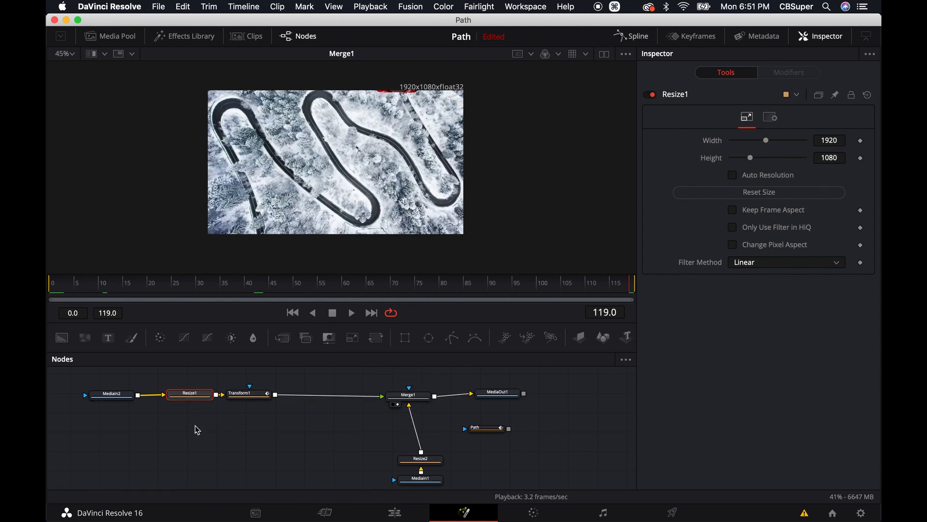
# - Bypass Resize1 to compare the car's cropping, preview the MediaIn2 source image, and re-enable Resize1
pyautogui.press('super+p')
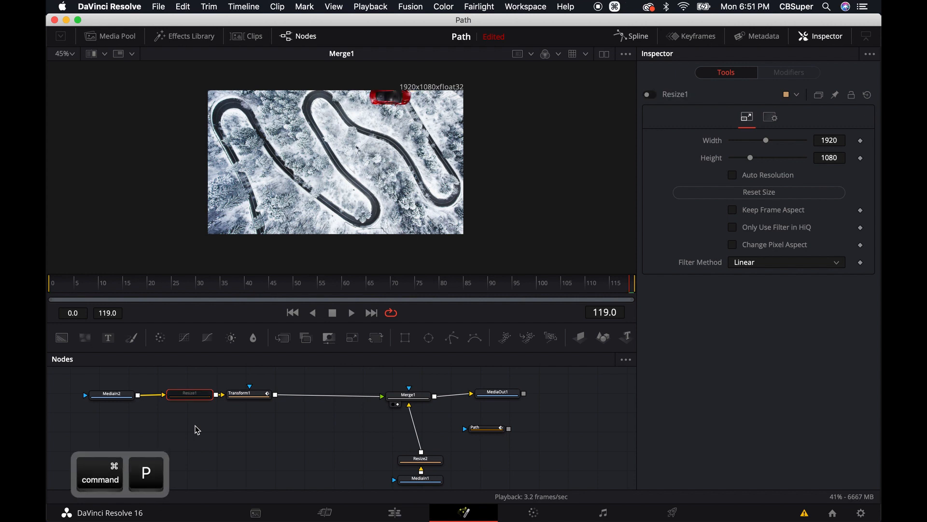
pyautogui.click(249, 394)
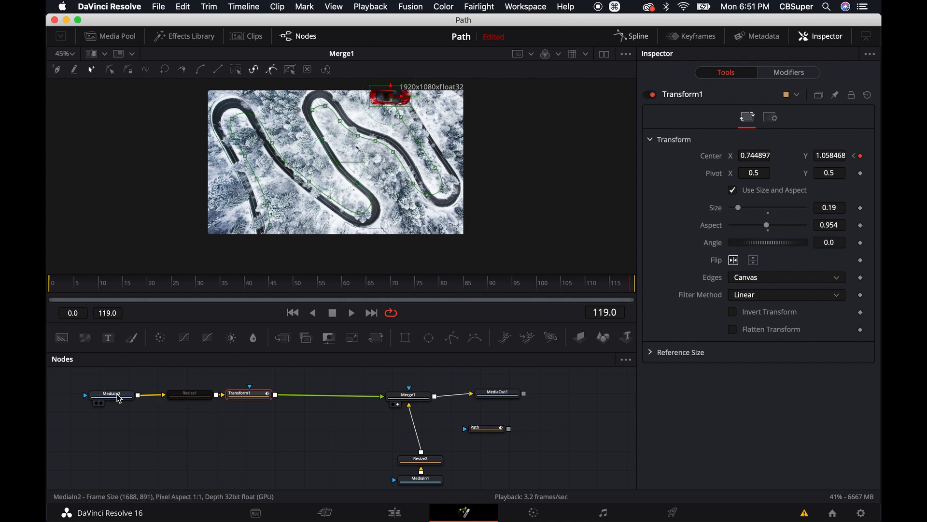
pyautogui.click(118, 398)
pyautogui.moveTo(118, 398); pyautogui.dragTo(355, 149)
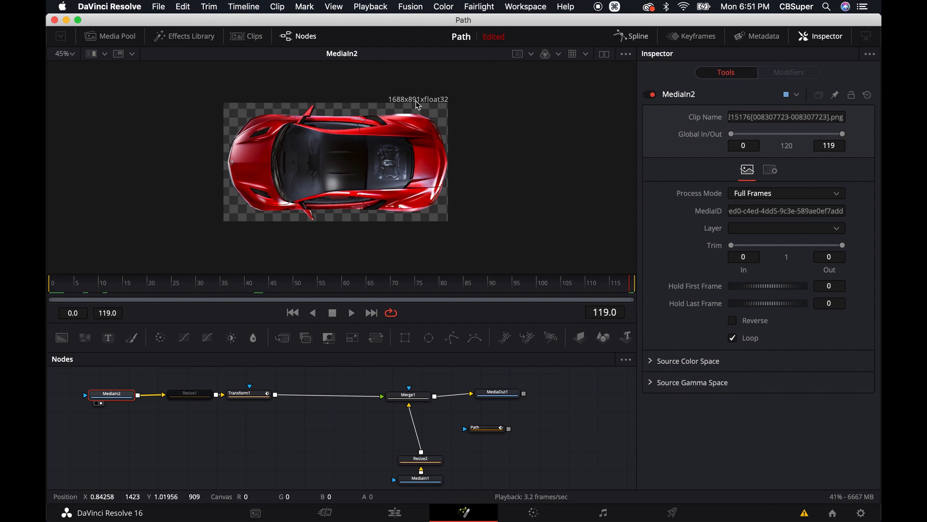
pyautogui.click(249, 396)
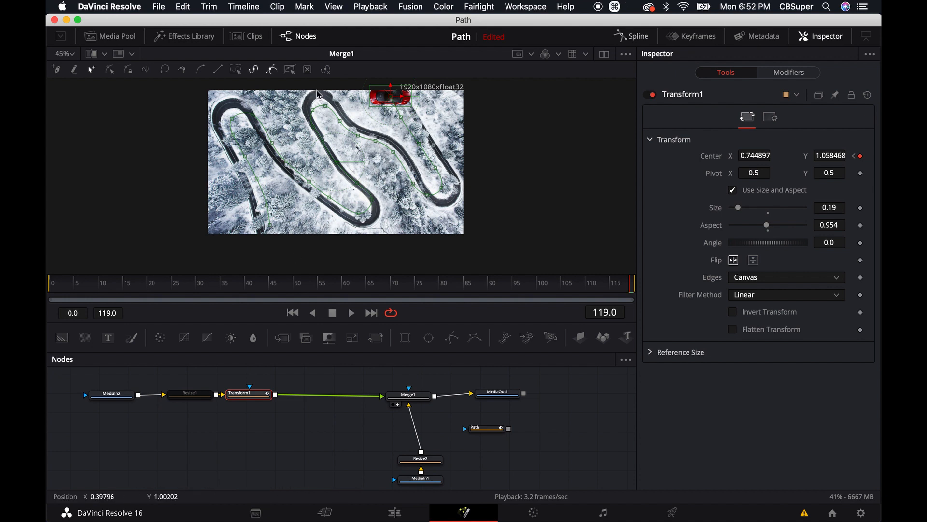
pyautogui.click(200, 396)
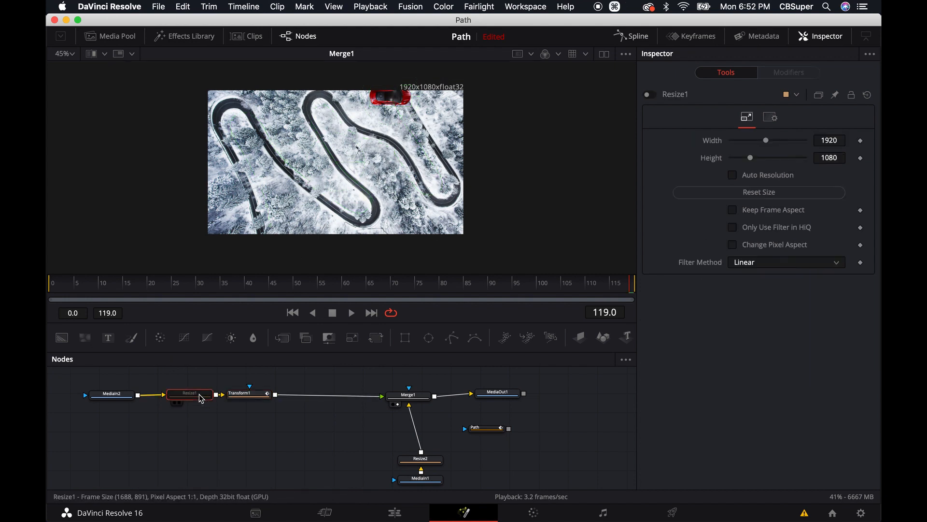
pyautogui.press('super+p')
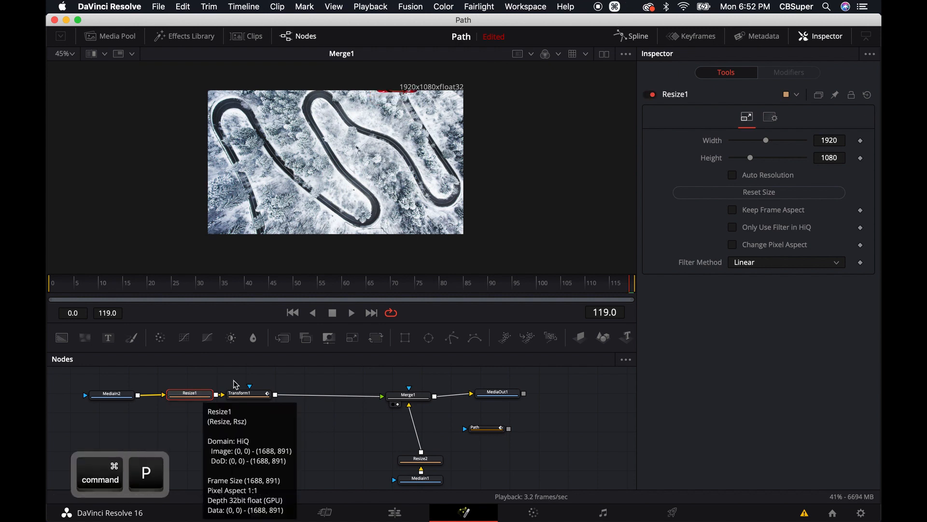
pyautogui.click(246, 394)
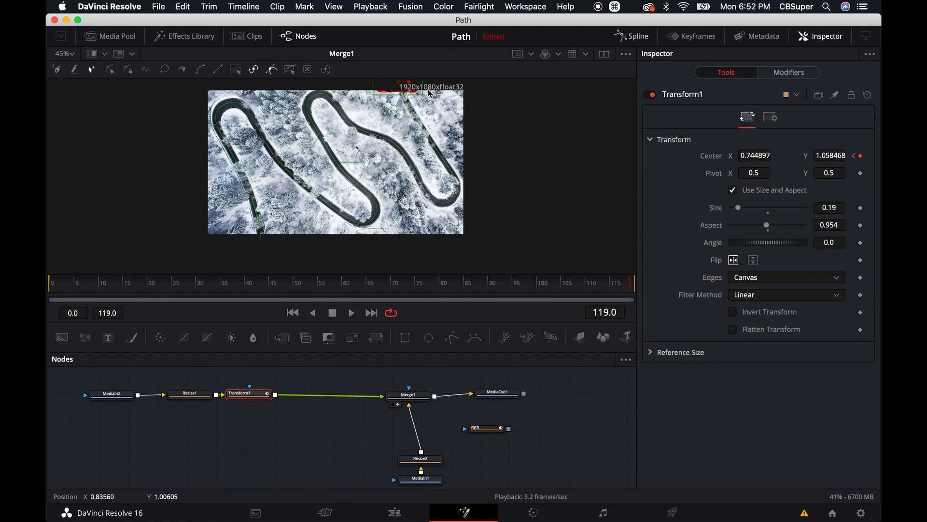
# - Move Resize2 and MediaIn1 in the node graph so they line up beneath Merge1
pyautogui.scroll(-3, 490, 459)
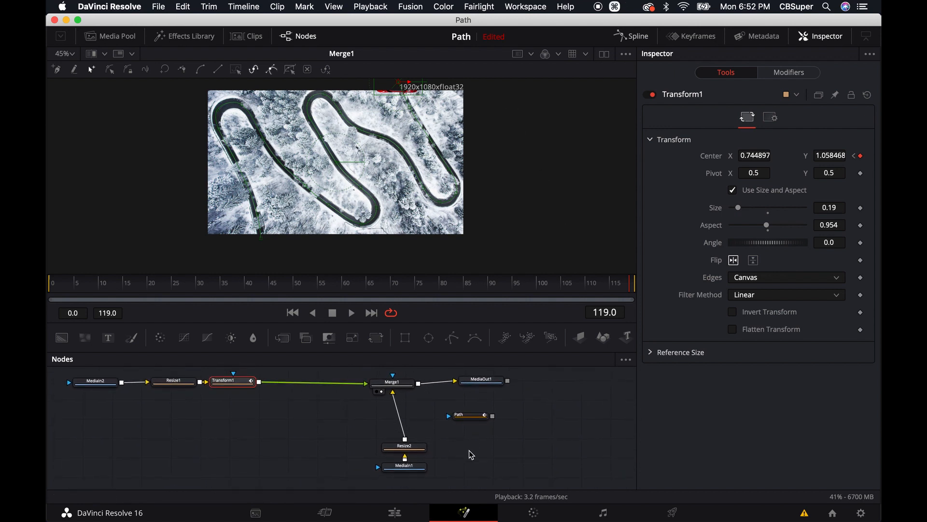
pyautogui.moveTo(418, 448)
pyautogui.mouseDown()
pyautogui.moveTo(407, 443)
pyautogui.moveTo(395, 471)
pyautogui.moveTo(411, 458)
pyautogui.mouseUp()
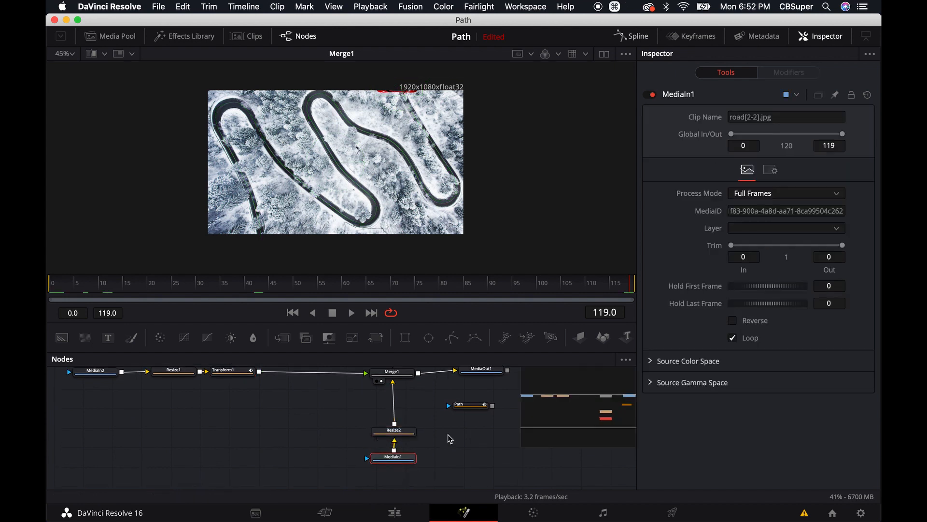
pyautogui.moveTo(461, 436); pyautogui.dragTo(484, 457)
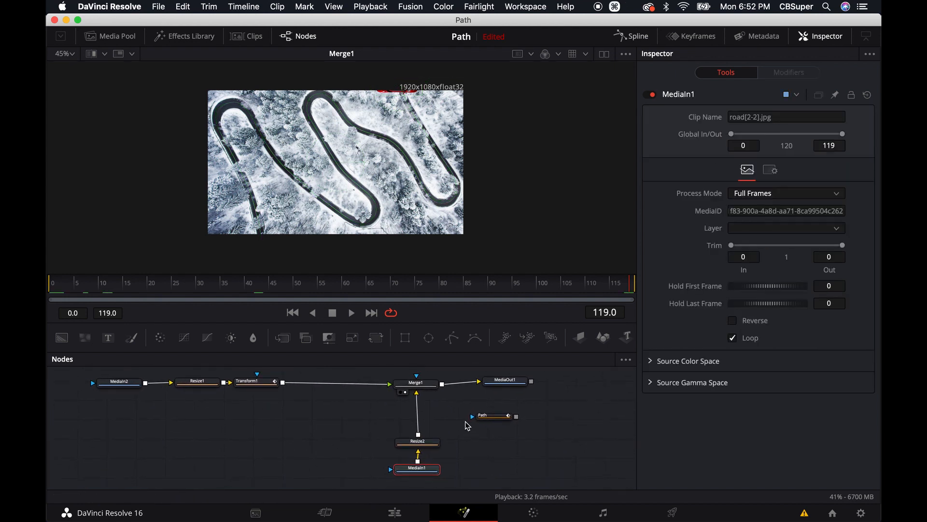
pyautogui.click(429, 389)
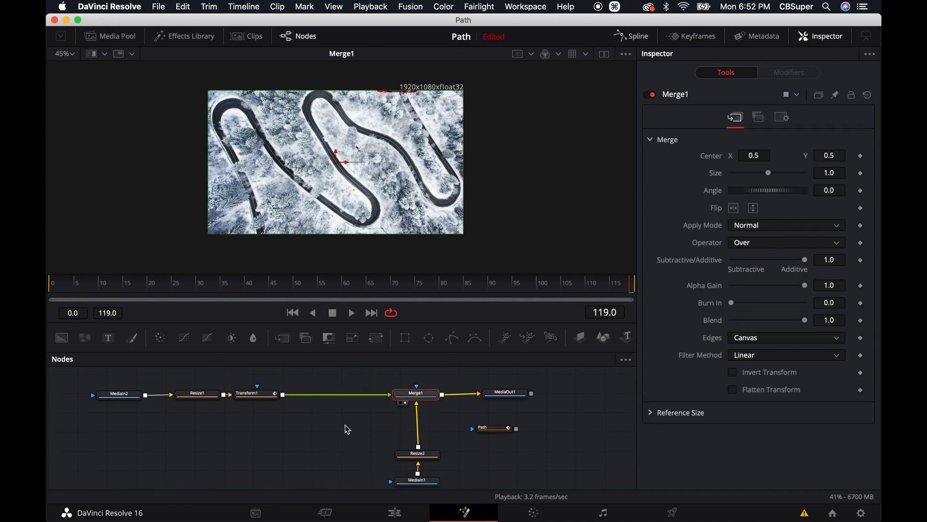
# - With Transform1 selected, scrub to frames 60 and 40 to examine the car's orientation along the road
pyautogui.click(260, 396)
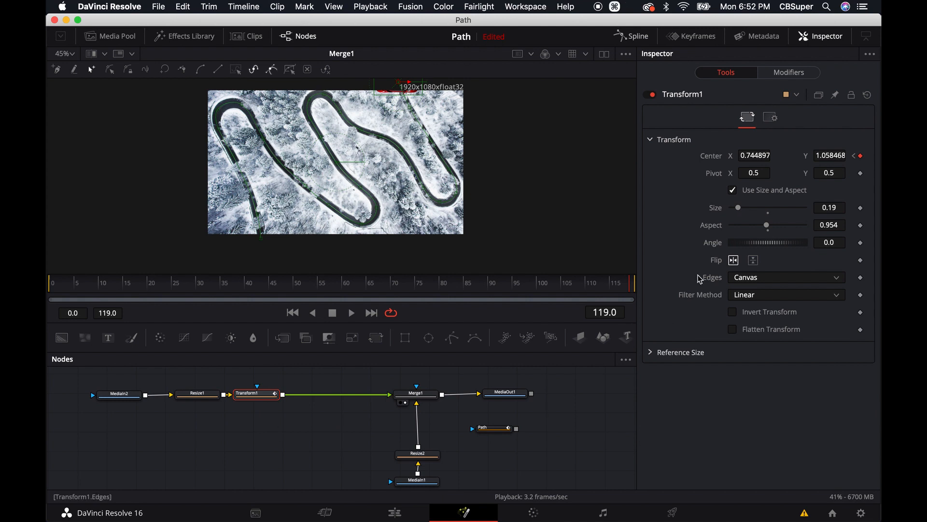
pyautogui.moveTo(392, 287); pyautogui.dragTo(344, 289)
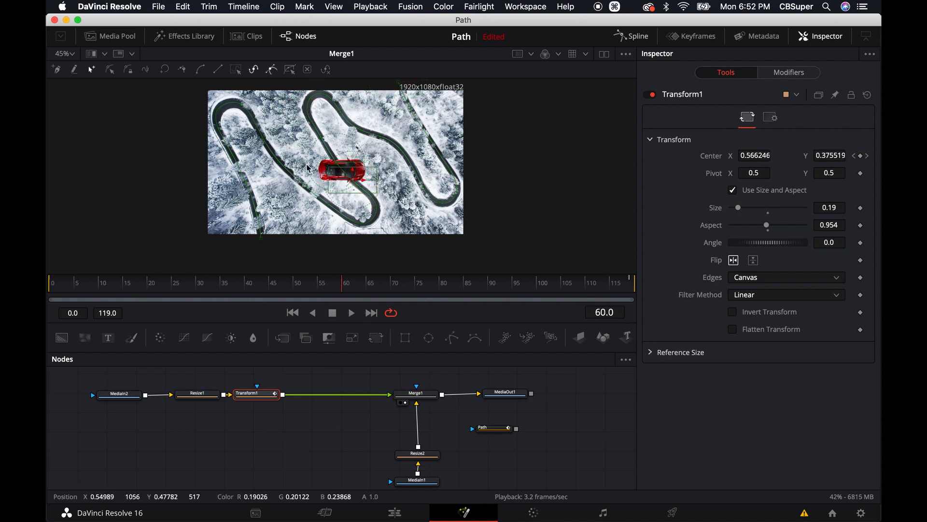
pyautogui.moveTo(339, 286); pyautogui.dragTo(245, 289)
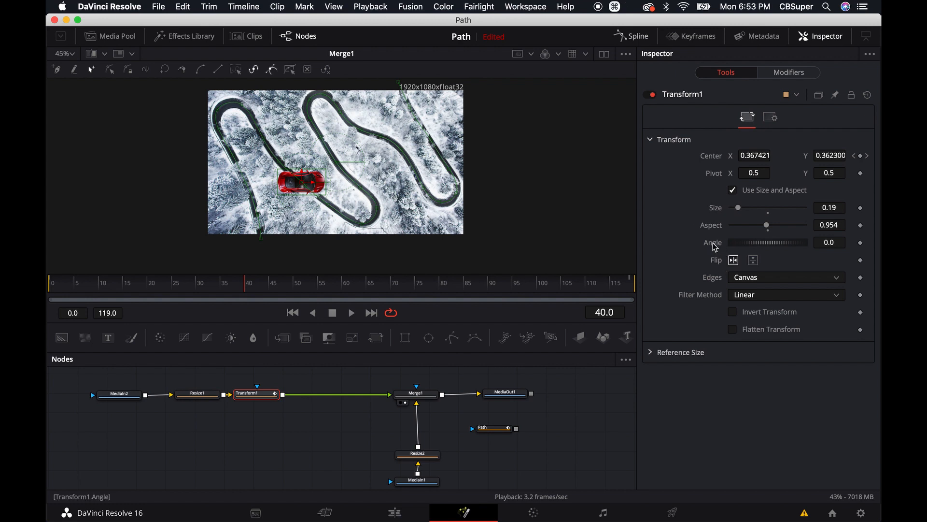
# - At frame 40, connect Transform1's Angle to the Heading of Path1
pyautogui.moveTo(765, 247)
pyautogui.mouseDown()
pyautogui.moveTo(754, 245)
pyautogui.moveTo(775, 246)
pyautogui.moveTo(746, 245)
pyautogui.moveTo(792, 245)
pyautogui.moveTo(758, 250)
pyautogui.mouseUp()
pyautogui.press('super+z')
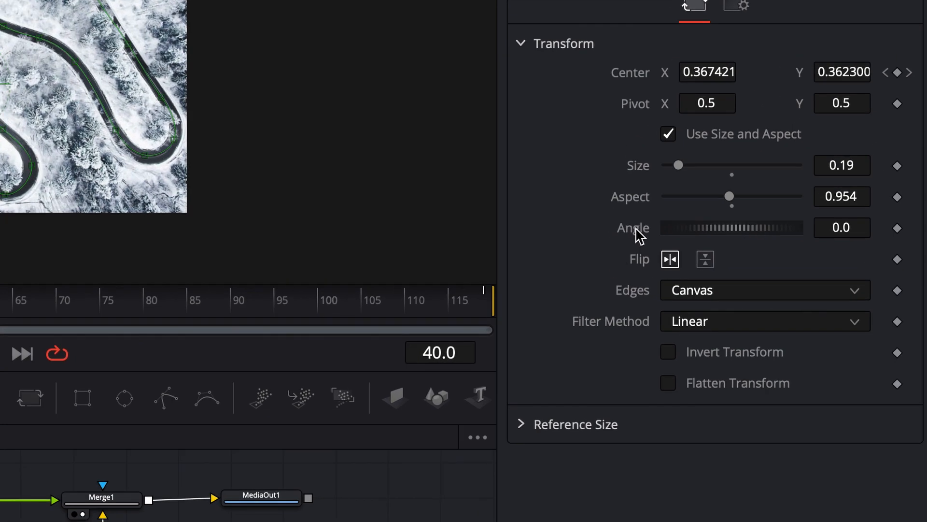
pyautogui.rightClick(714, 245)
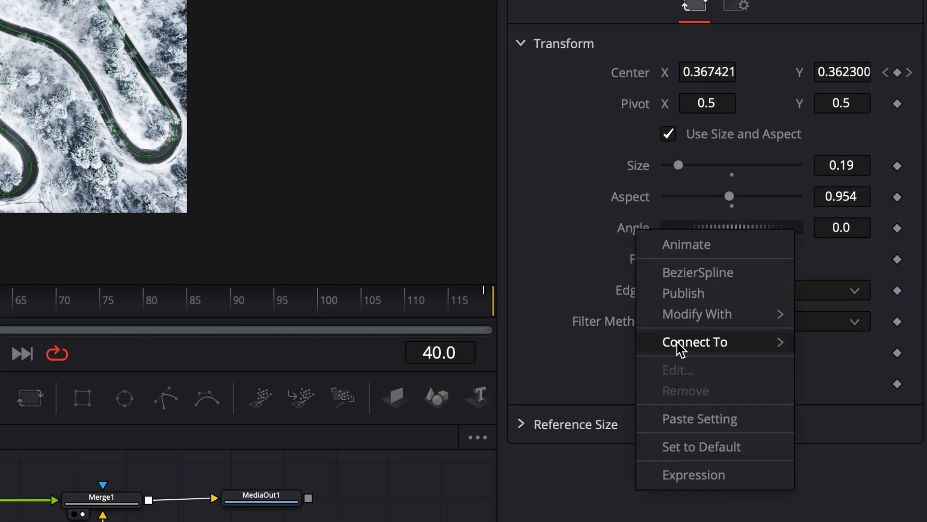
pyautogui.moveTo(677, 348)
pyautogui.moveTo(560, 356)
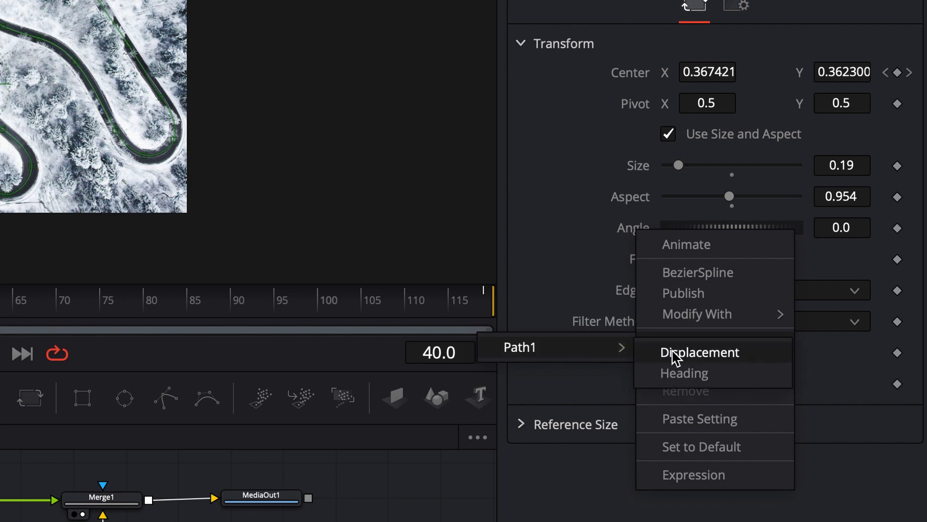
pyautogui.click(677, 379)
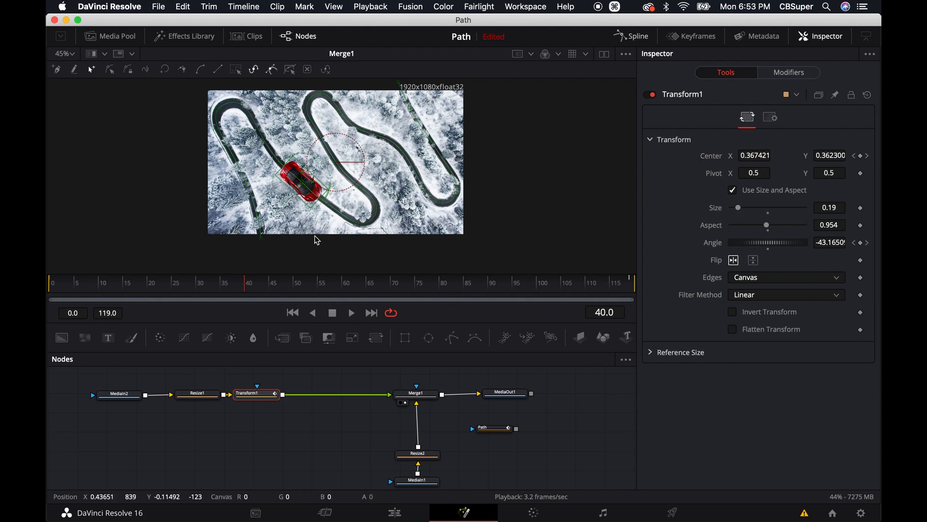
# - Try Transform1 without the horizontal flip, check the car's direction around frame 39, and restore the flip
pyautogui.click(734, 260)
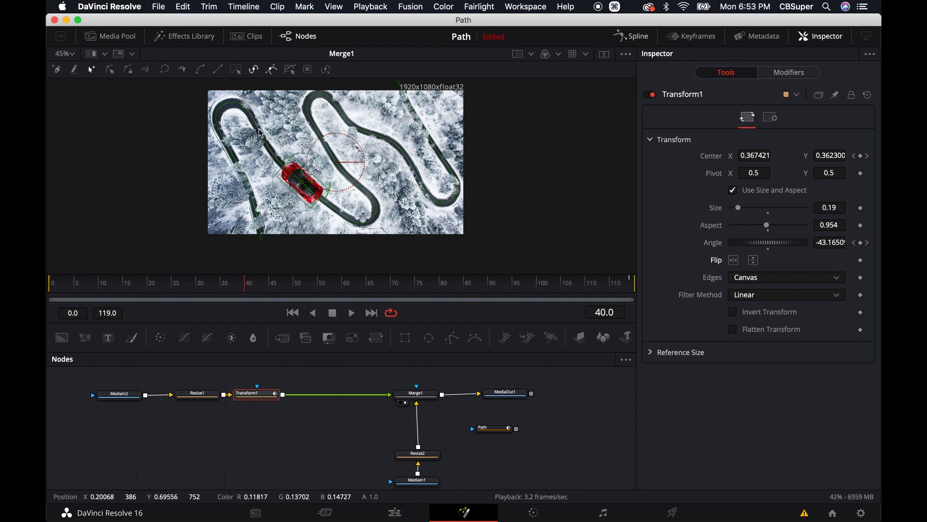
pyautogui.moveTo(251, 291)
pyautogui.mouseDown()
pyautogui.moveTo(150, 282)
pyautogui.moveTo(208, 279)
pyautogui.moveTo(293, 295)
pyautogui.moveTo(244, 283)
pyautogui.mouseUp()
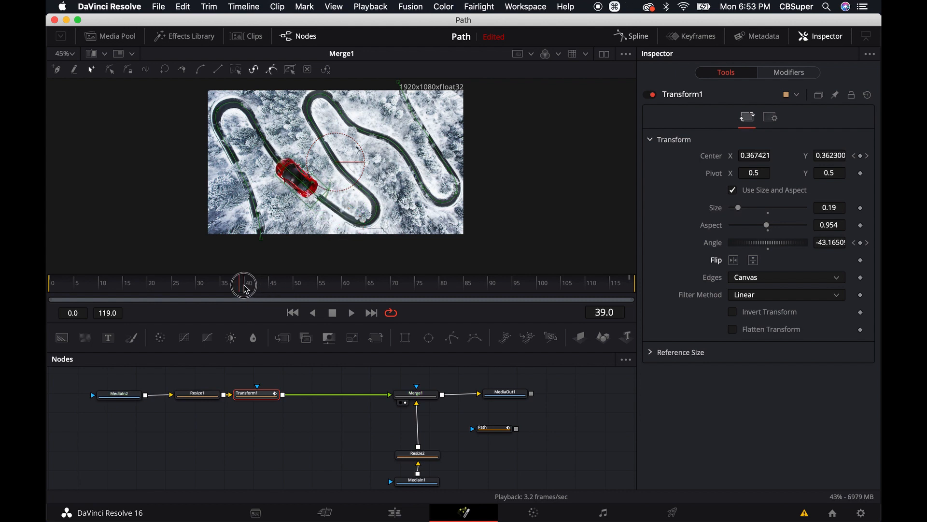
pyautogui.click(733, 262)
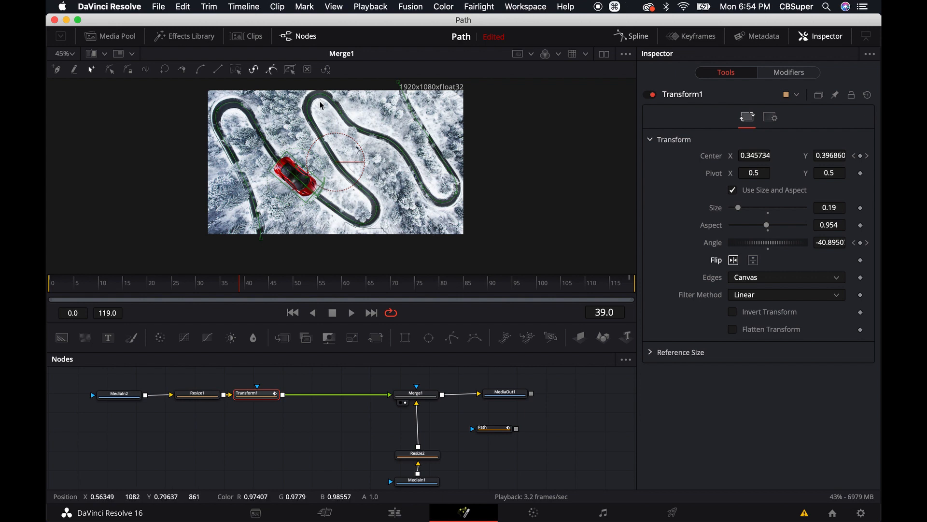
# - Play the animation from an earlier frame to examine how the car turns along the path, stopping at frame 88
pyautogui.moveTo(252, 284); pyautogui.dragTo(133, 287)
pyautogui.press('space')
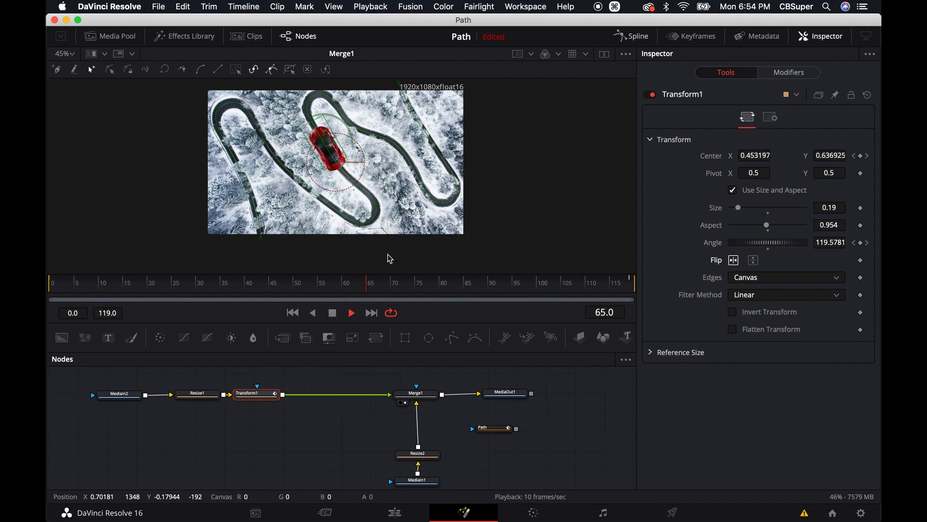
pyautogui.press('space')
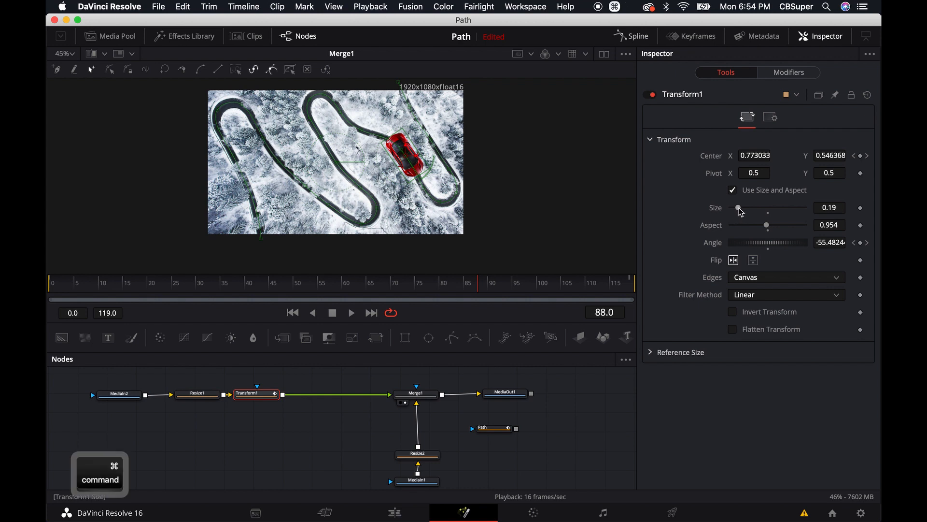
# - Shrink the car to fit the road lane by setting Transform1's Size to 0.027
pyautogui.moveTo(739, 207); pyautogui.dragTo(728, 210)
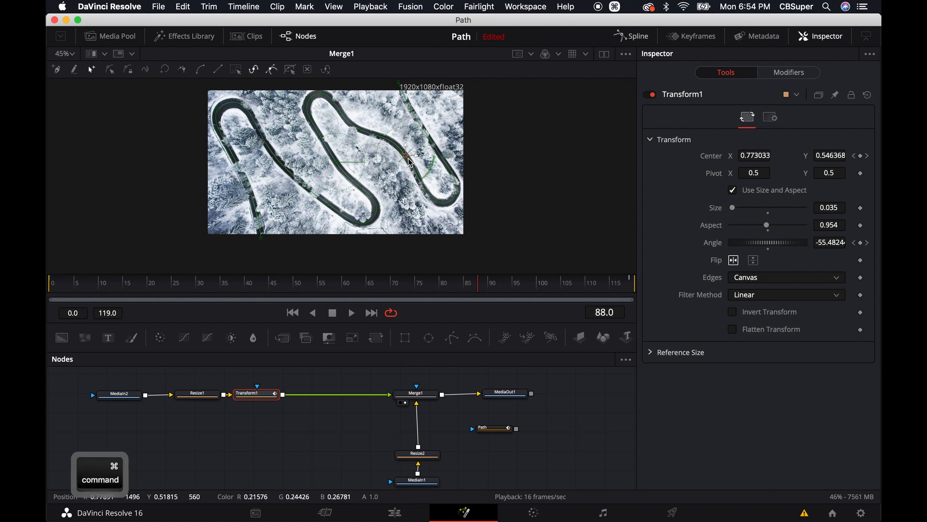
pyautogui.scroll(5, 410, 161)
pyautogui.scroll(4, 410, 161)
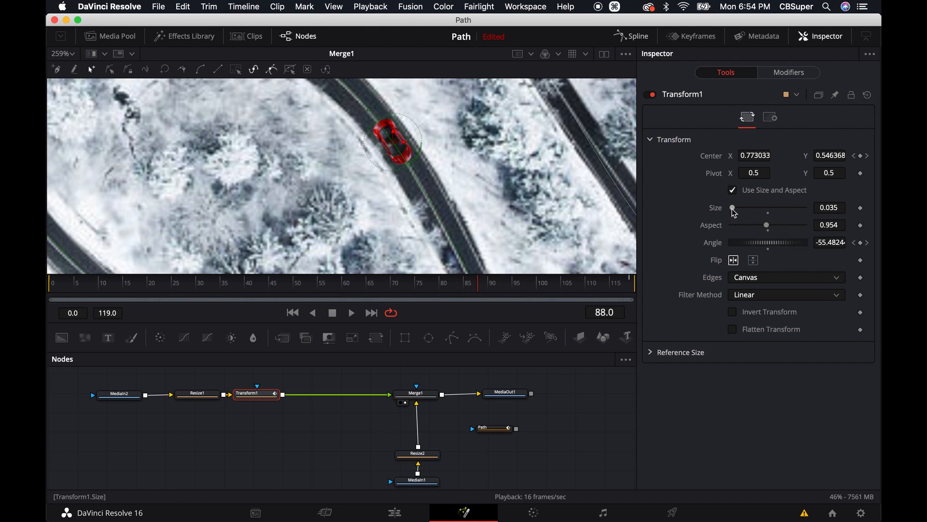
pyautogui.press('super')
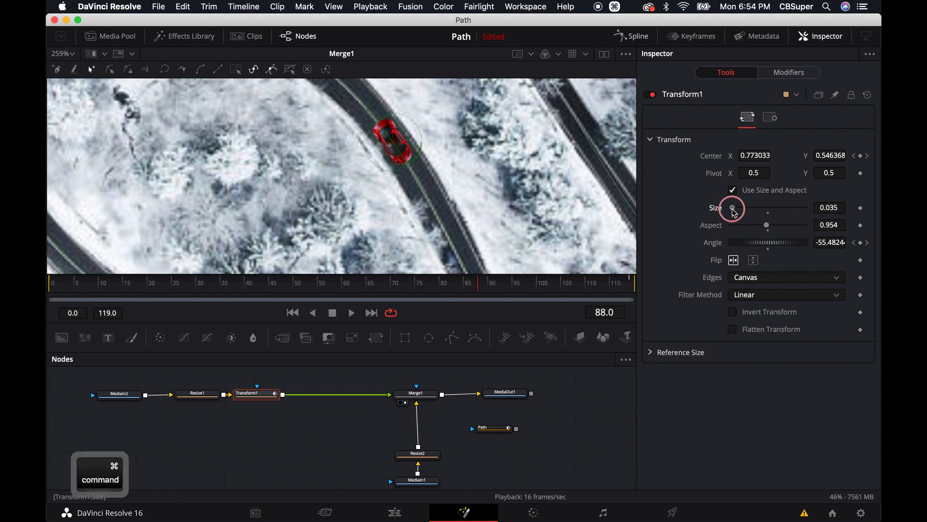
pyautogui.moveTo(732, 209); pyautogui.dragTo(730, 209)
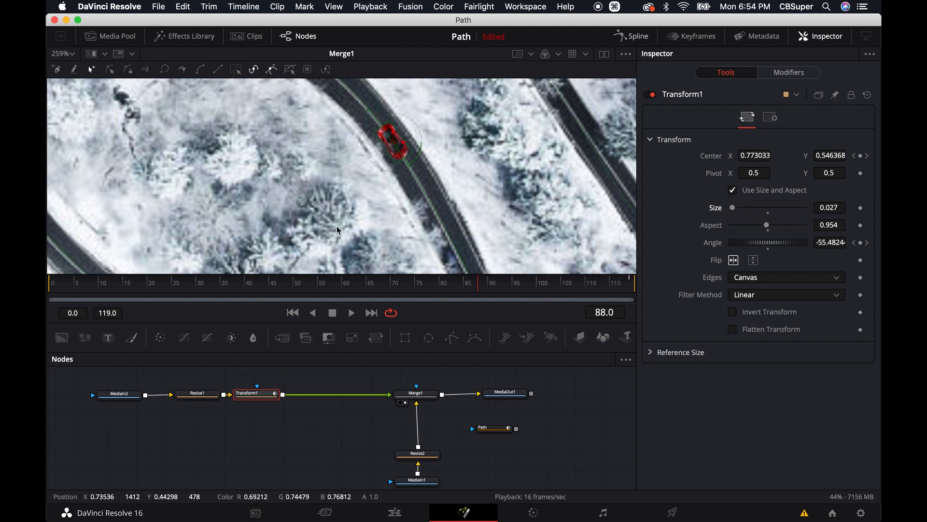
# - Play the composite with the whole road in view to check the resized car's travel
pyautogui.press('space')
pyautogui.scroll(-3, 337, 213)
pyautogui.scroll(-5, 337, 214)
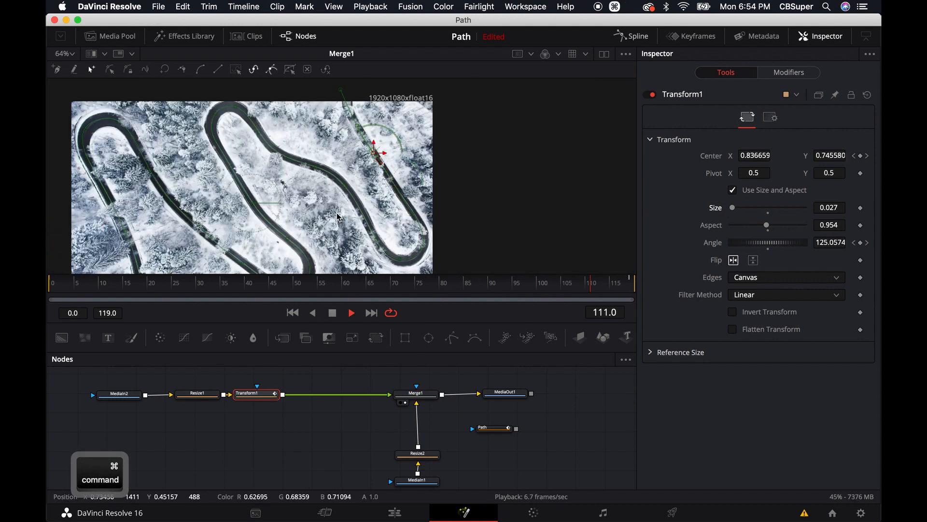
pyautogui.scroll(-4, 337, 213)
pyautogui.scroll(2, 339, 216)
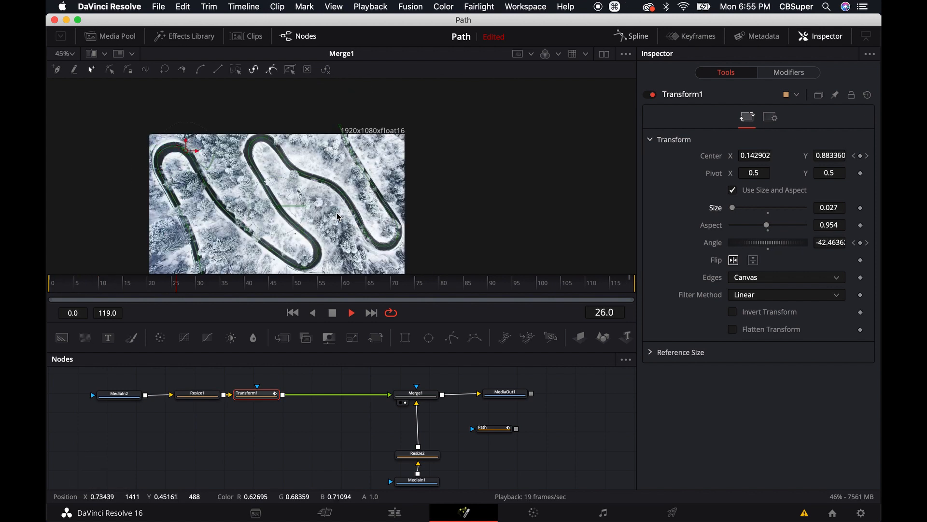
pyautogui.press('space')
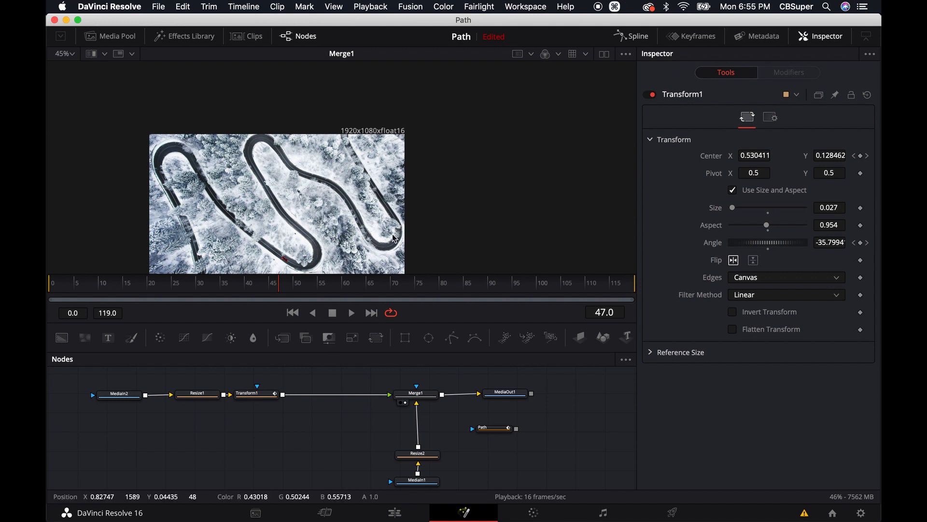
pyautogui.press('space')
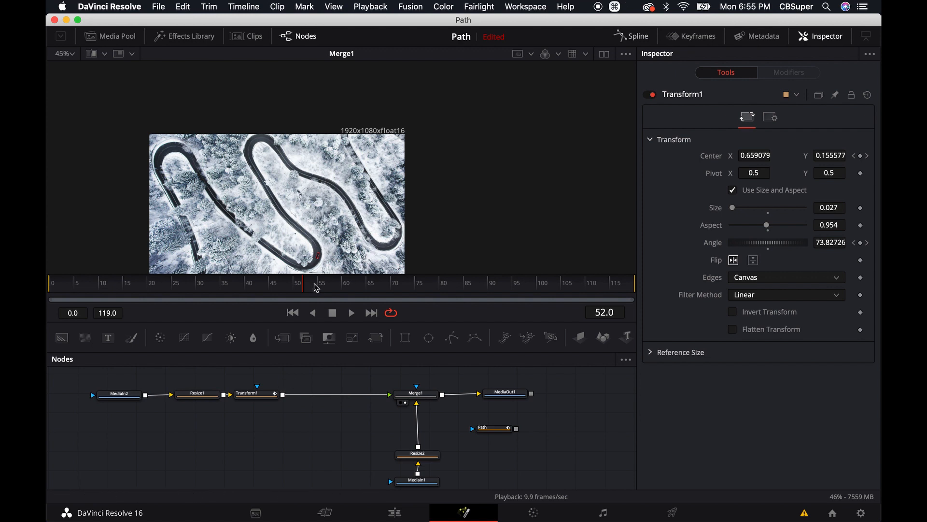
# - Scrub to frames 13 and 12 and examine the car up close where snowy trees overhang the road
pyautogui.moveTo(313, 283); pyautogui.dragTo(118, 285)
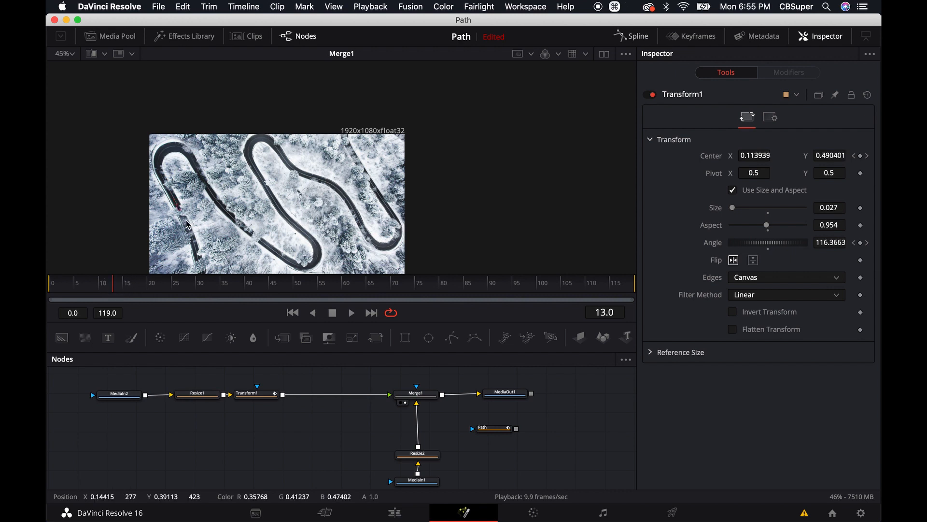
pyautogui.scroll(5, 184, 214)
pyautogui.scroll(3, 183, 215)
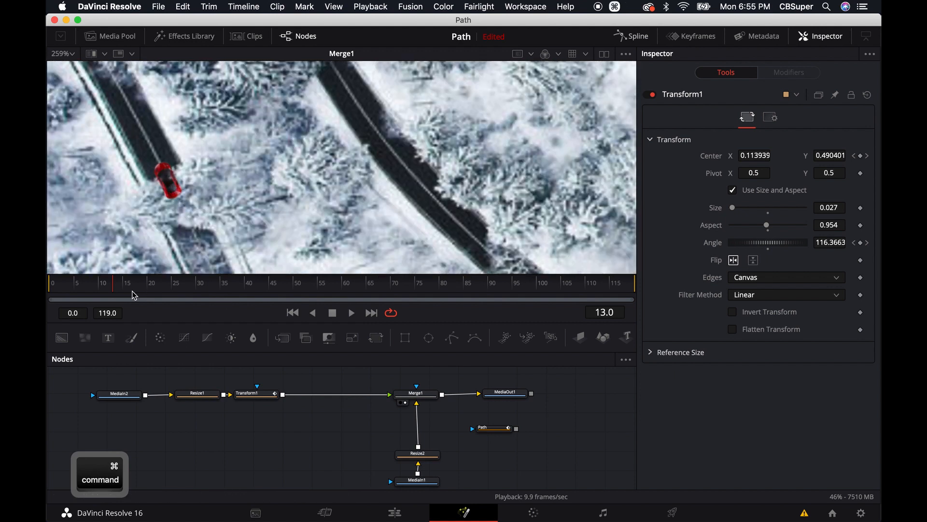
pyautogui.moveTo(112, 286); pyautogui.dragTo(114, 287)
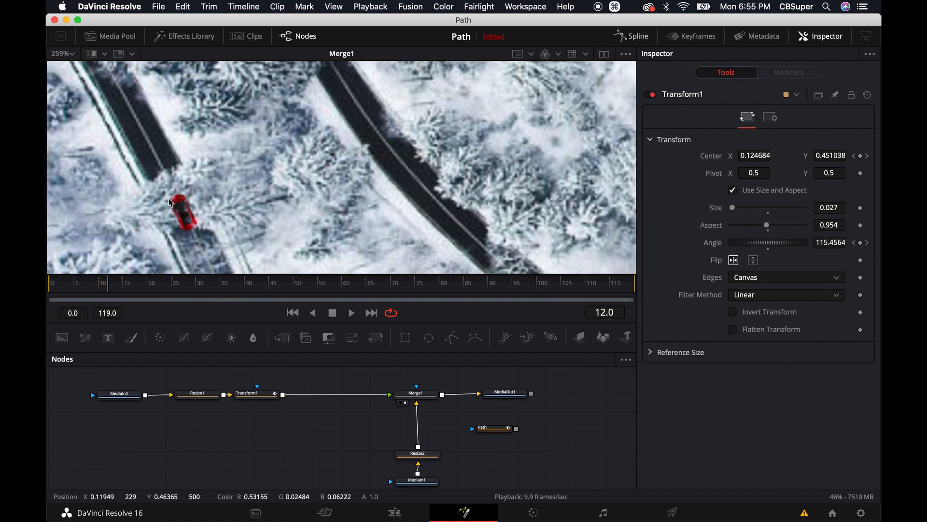
pyautogui.scroll(-3, 242, 201)
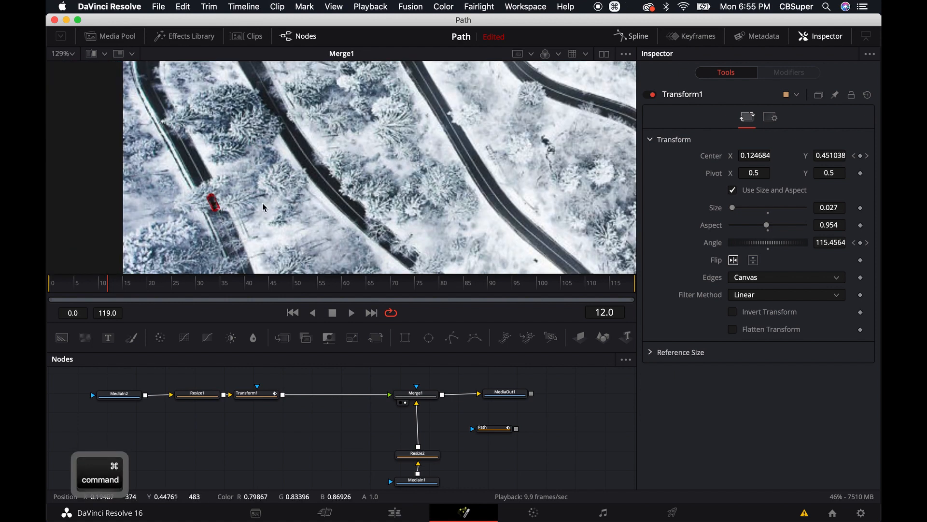
# - Examine the whole road composite at frame 12 and the background's MediaIn1 and Resize2 nodes
pyautogui.scroll(-1, 265, 207)
pyautogui.scroll(-1, 267, 216)
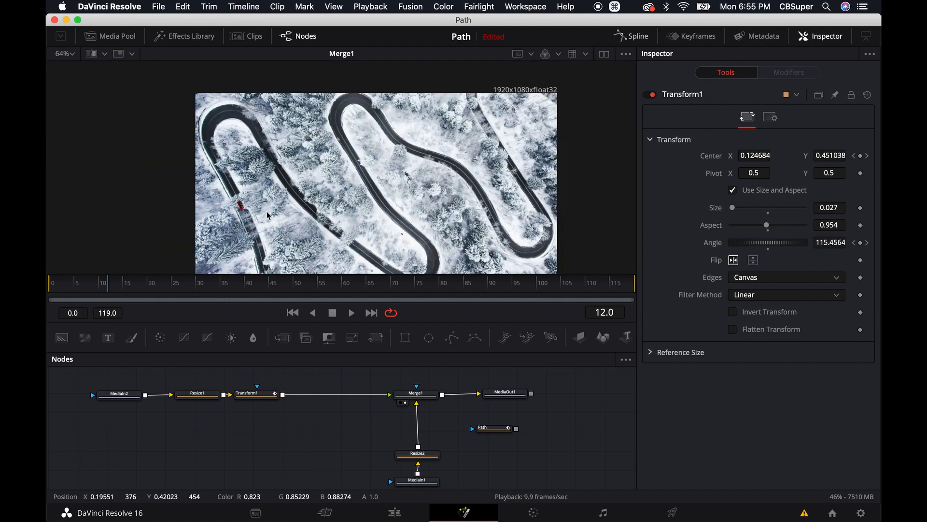
pyautogui.scroll(-1, 316, 212)
pyautogui.moveTo(323, 215); pyautogui.dragTo(300, 193)
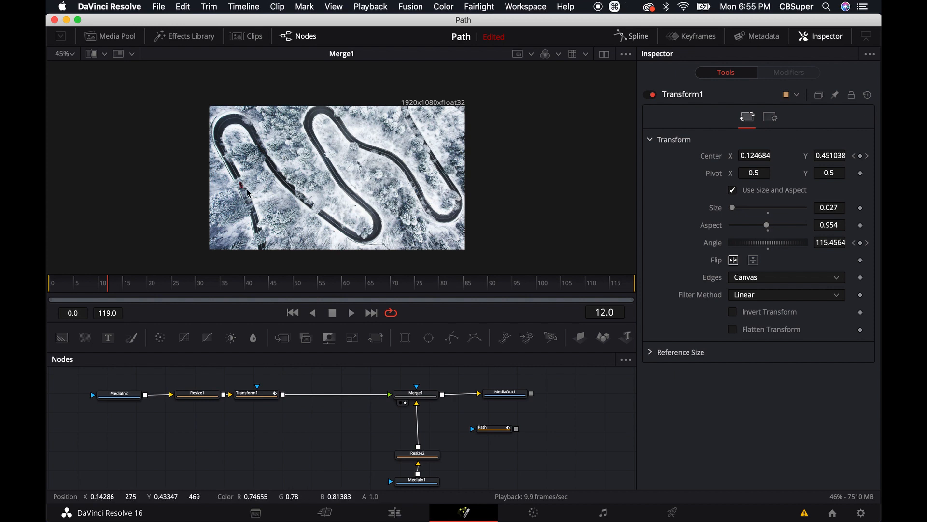
pyautogui.scroll(-3, 347, 449)
pyautogui.hscroll(4, 347, 449)
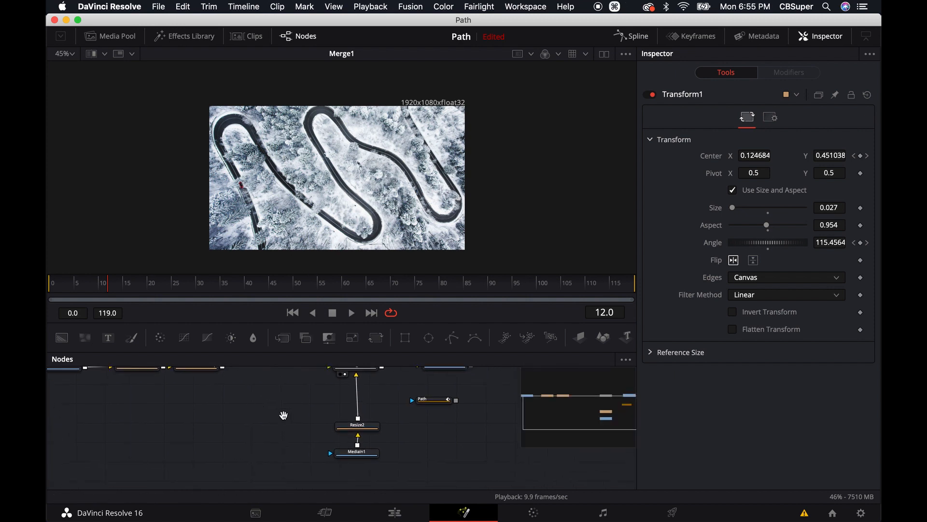
pyautogui.moveTo(312, 414); pyautogui.dragTo(366, 449)
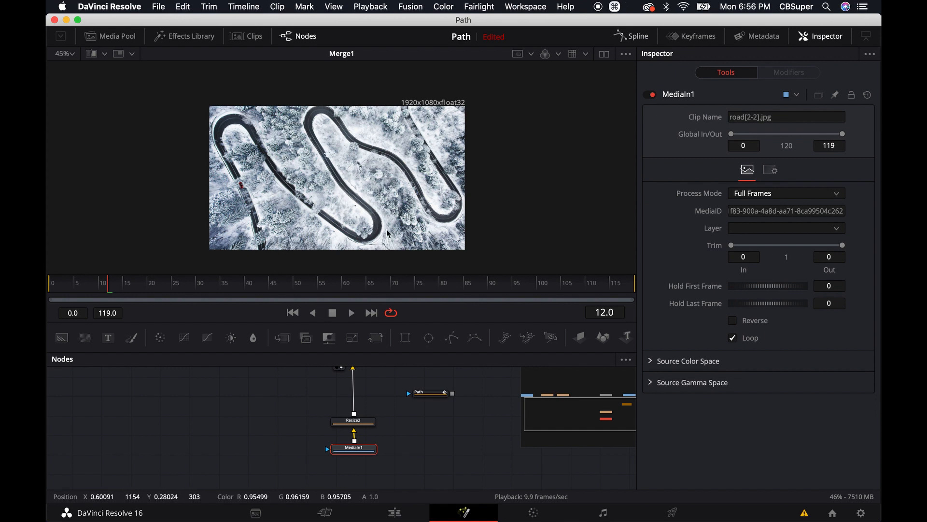
pyautogui.click(271, 417)
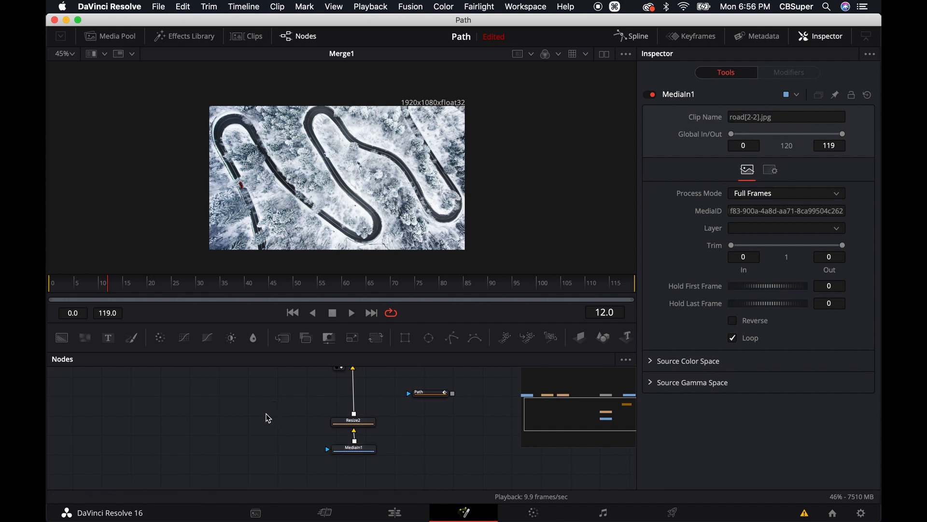
pyautogui.click(348, 424)
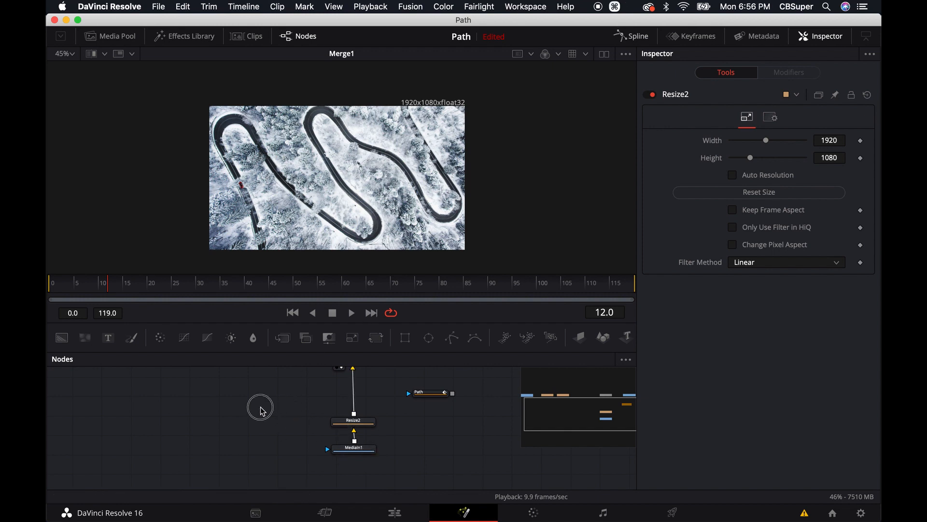
# - Add a Bitmap node in the empty area of the node graph beside Resize2
pyautogui.hotkey('shift', 'space')
pyautogui.write('resi')
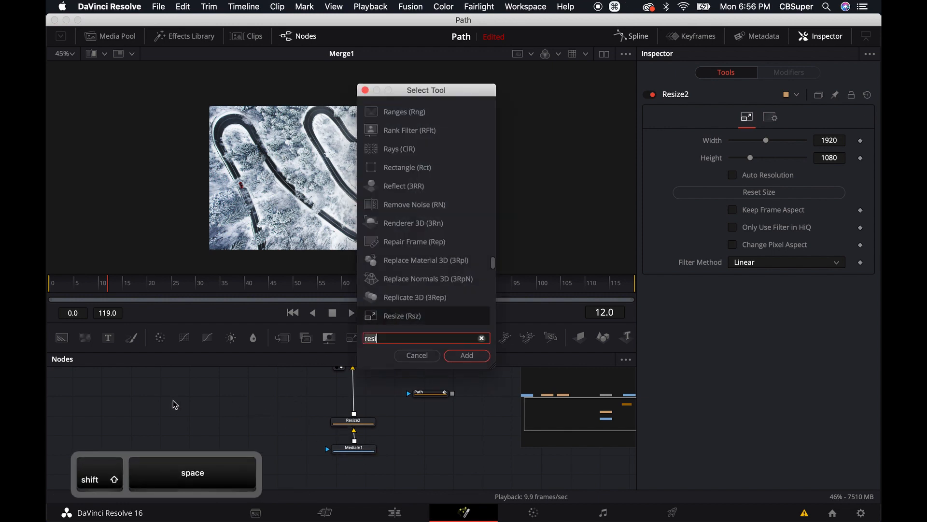
pyautogui.press('BackSpace')
pyautogui.press('BackSpace')
pyautogui.press('BackSpace')
pyautogui.press('BackSpace')
pyautogui.write('bit')
pyautogui.press('Return')
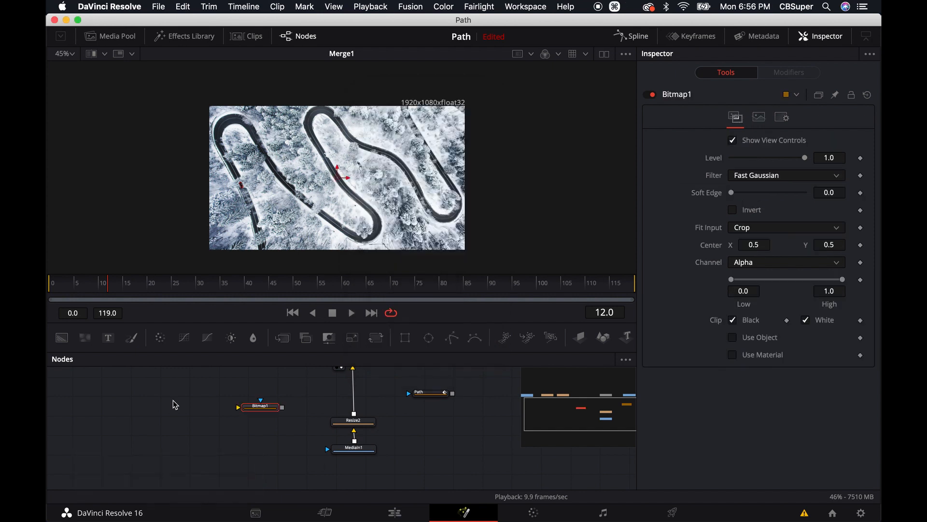
# - Add a Color Corrector node and wire Resize2's output through it into Bitmap1
pyautogui.hotkey('shift', 'space')
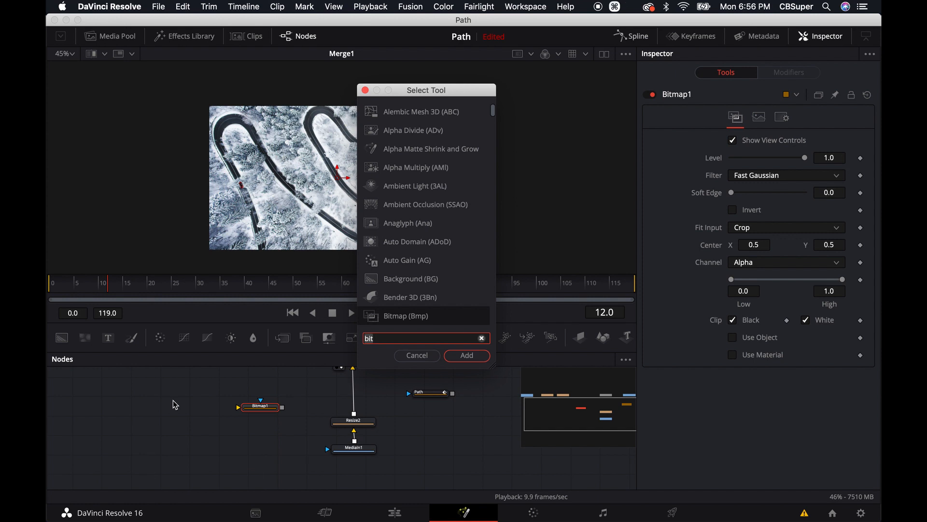
pyautogui.write('cc')
pyautogui.press('Return')
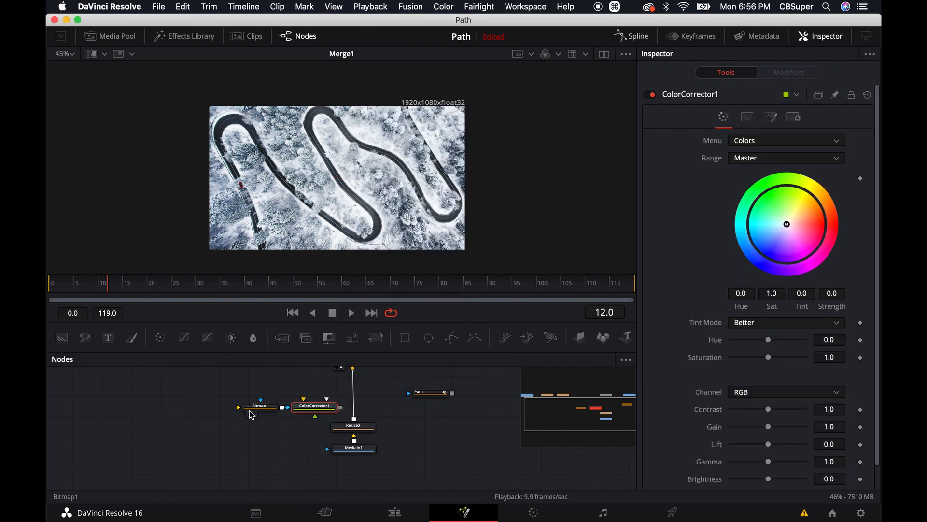
pyautogui.moveTo(250, 411); pyautogui.dragTo(160, 408)
pyautogui.moveTo(296, 410); pyautogui.dragTo(203, 436)
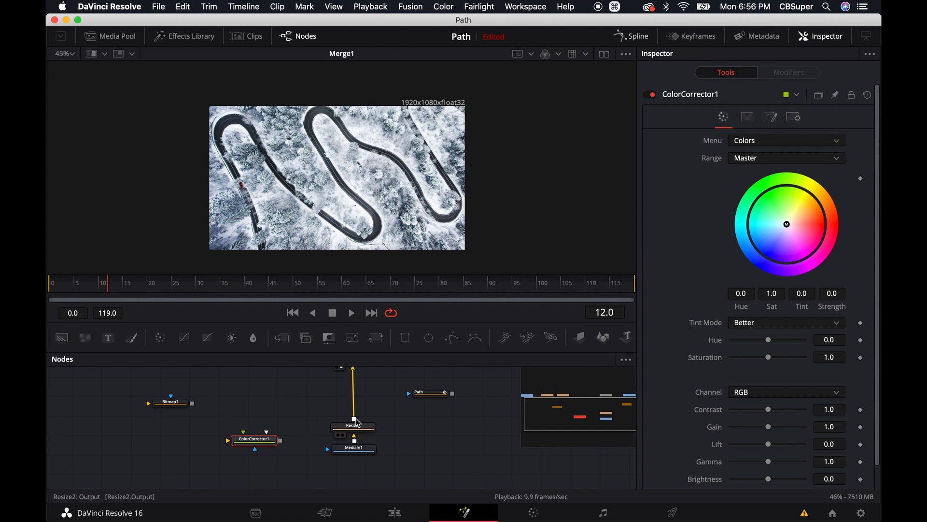
pyautogui.moveTo(355, 420); pyautogui.dragTo(172, 404)
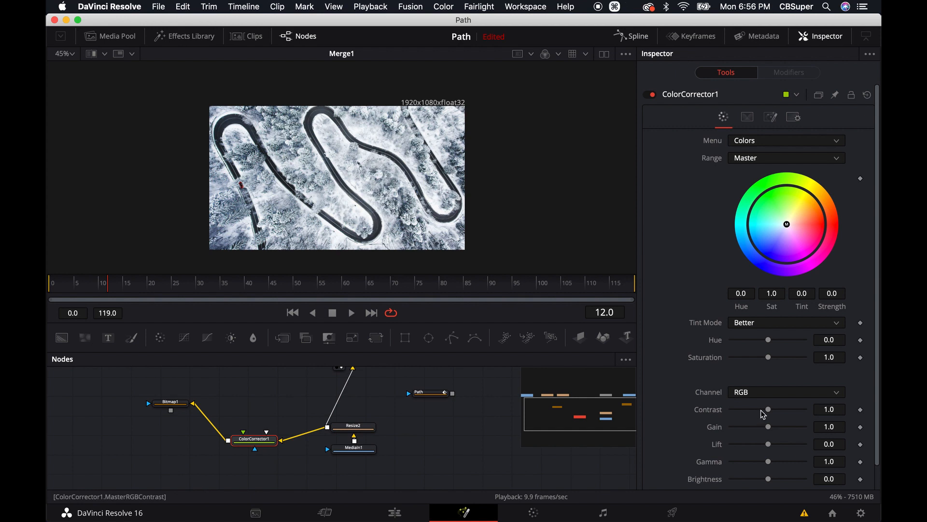
# - Show ColorCorrector1 in the viewer and set its Saturation to 0.0 and Contrast to 2.56
pyautogui.scroll(-1, 778, 377)
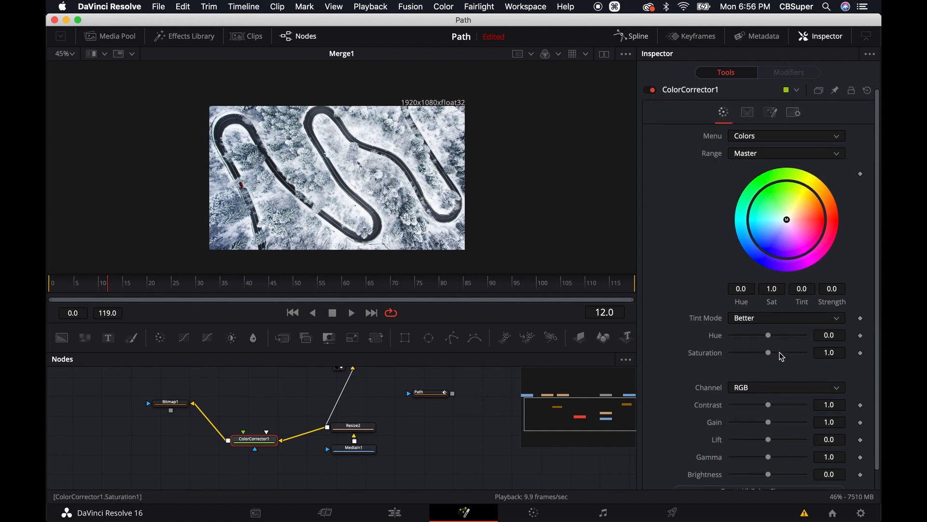
pyautogui.moveTo(770, 352); pyautogui.dragTo(719, 353)
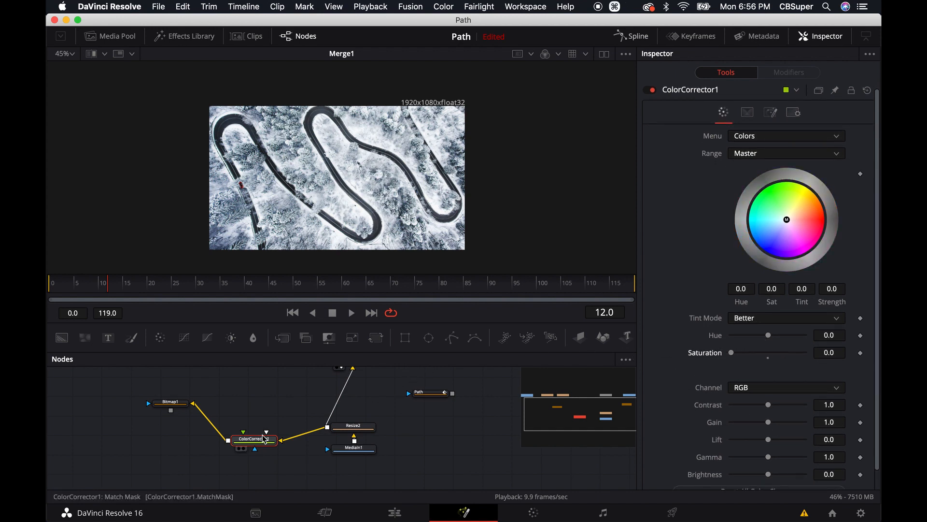
pyautogui.moveTo(263, 439); pyautogui.dragTo(346, 270)
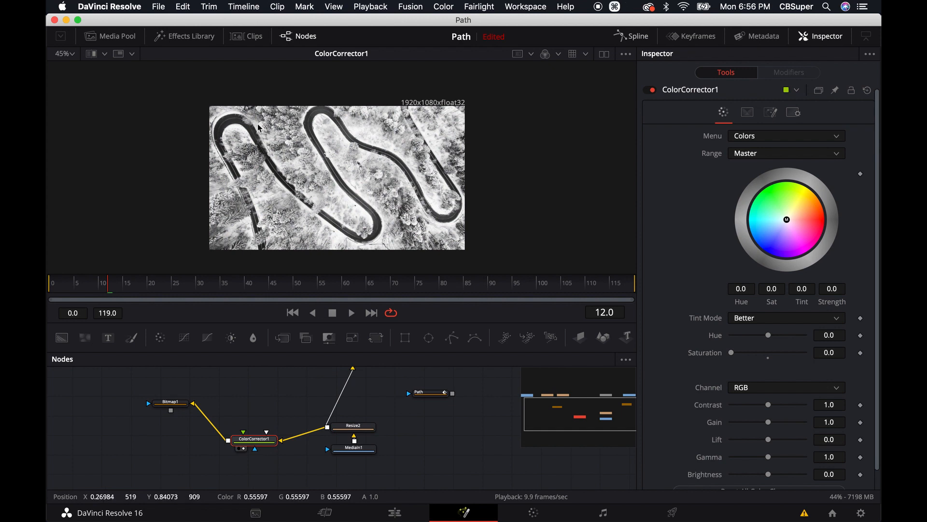
pyautogui.scroll(-4, 701, 372)
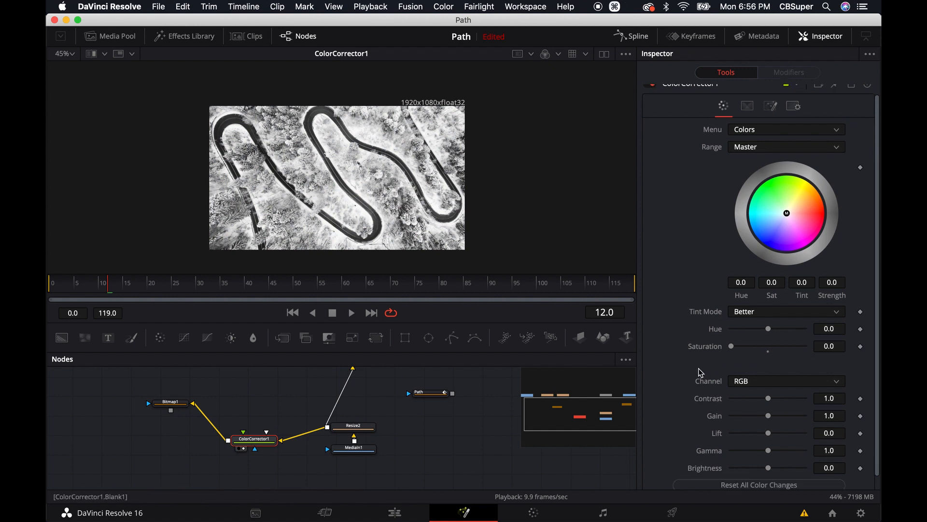
pyautogui.moveTo(771, 387); pyautogui.dragTo(801, 388)
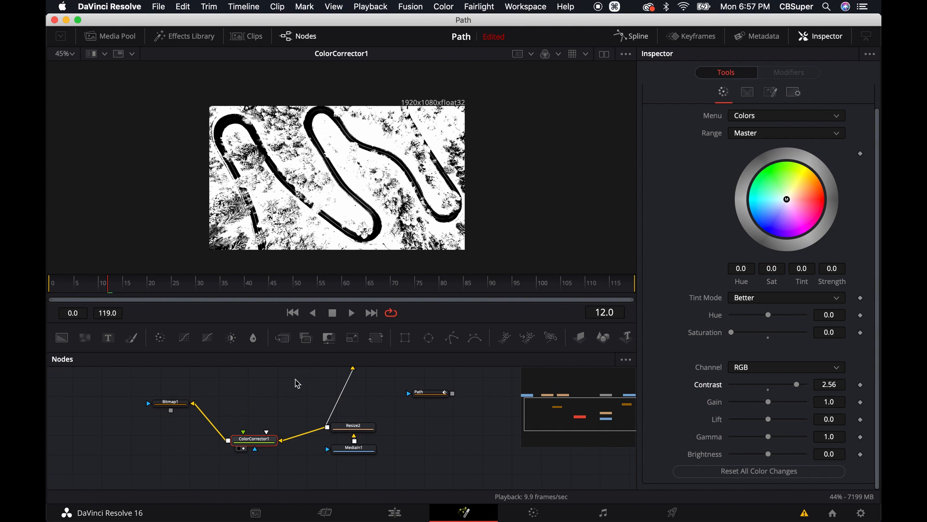
# - Show Bitmap1 in the viewer above ColorCorrector1 and set its Channel to Red
pyautogui.moveTo(264, 392); pyautogui.dragTo(264, 411)
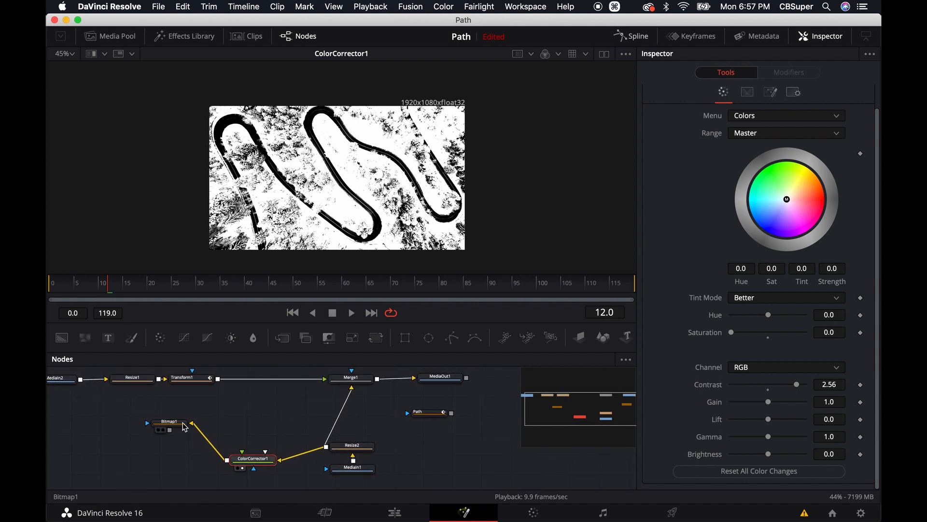
pyautogui.moveTo(184, 422); pyautogui.dragTo(325, 179)
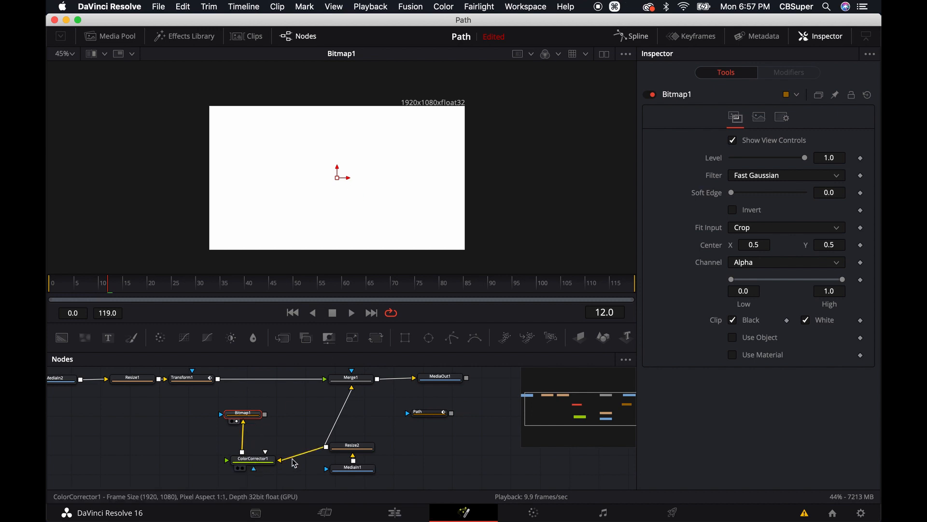
pyautogui.click(767, 263)
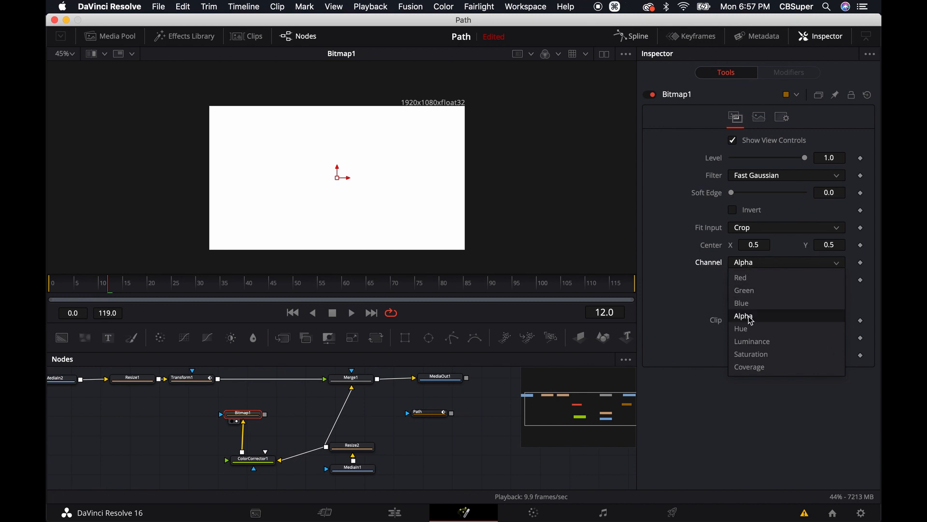
pyautogui.click(743, 279)
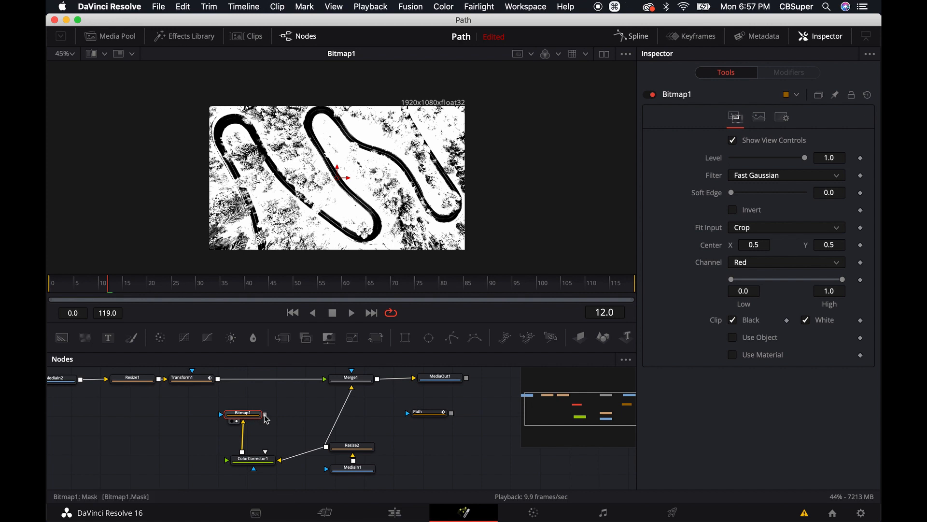
# - Connect Bitmap1 to Merge1 as its Effect Mask and show Merge1 in the viewer
pyautogui.moveTo(267, 419); pyautogui.dragTo(348, 380)
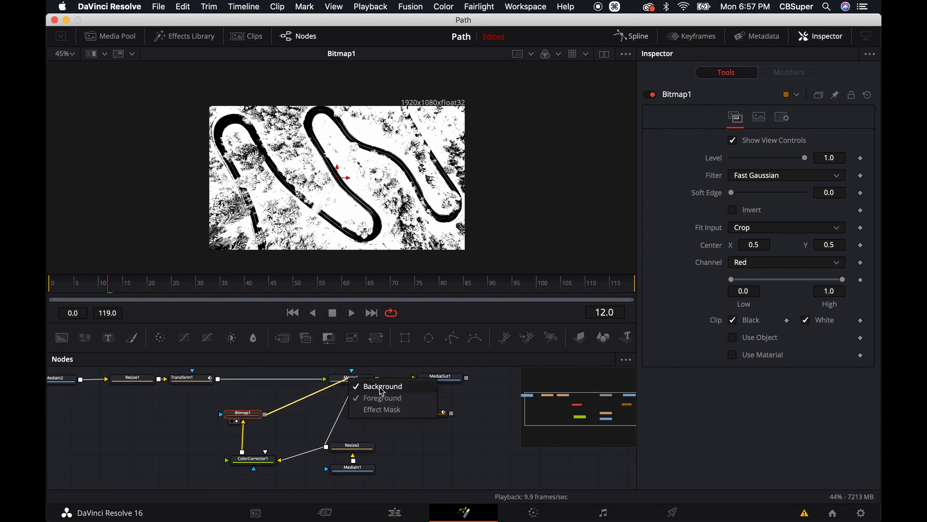
pyautogui.click(380, 411)
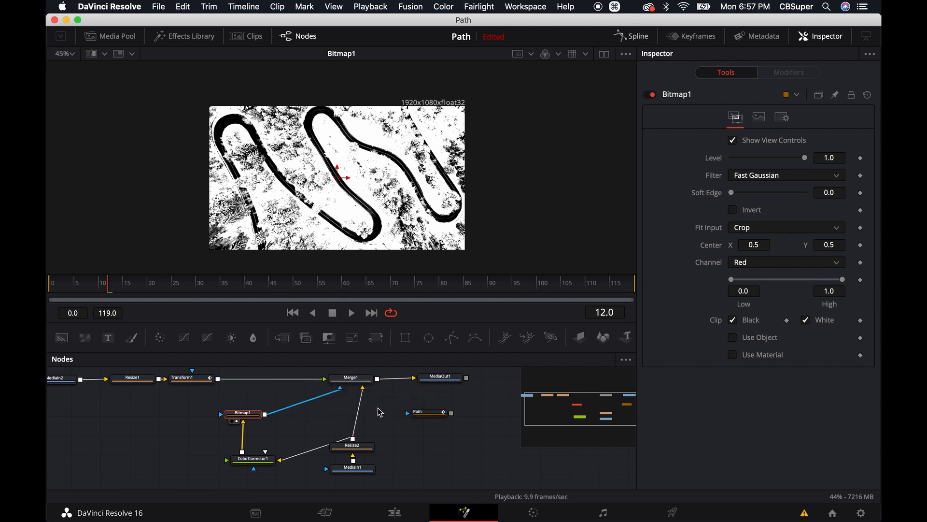
pyautogui.moveTo(315, 437); pyautogui.dragTo(297, 452)
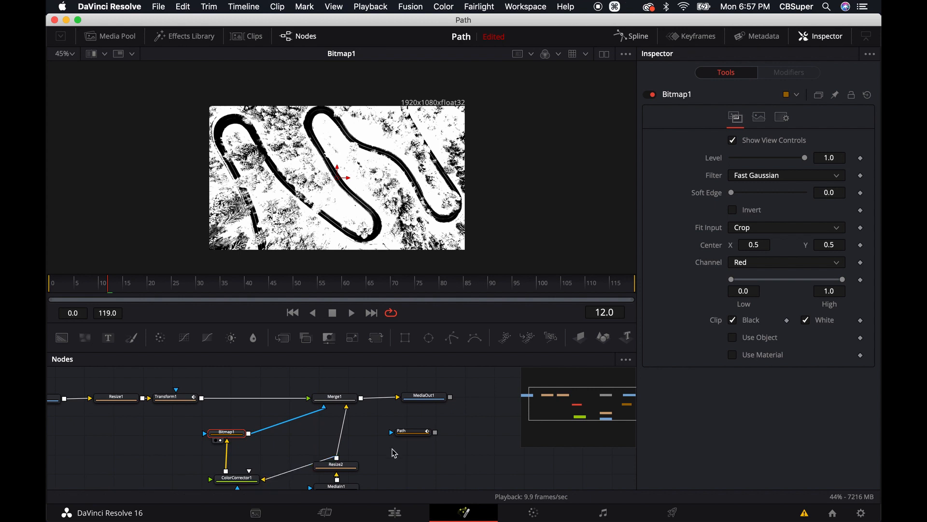
pyautogui.moveTo(388, 462); pyautogui.dragTo(381, 468)
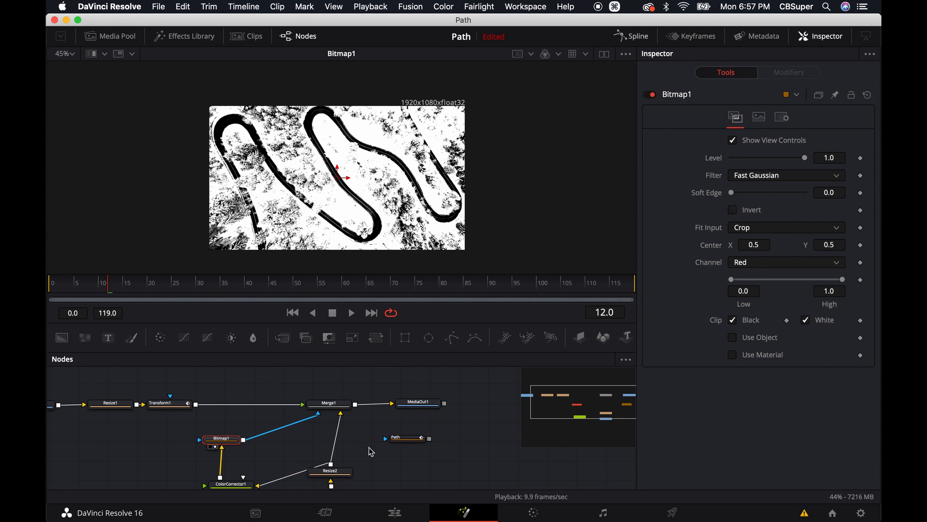
pyautogui.press('1')
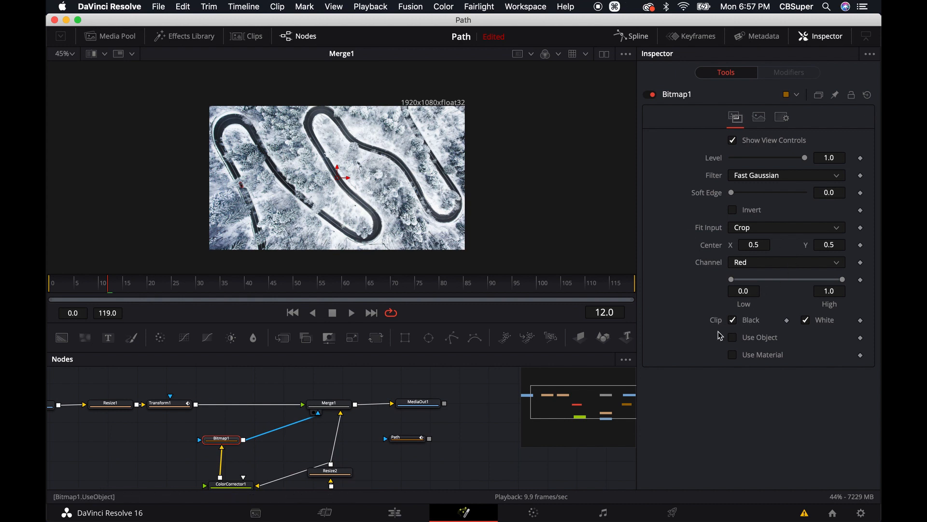
# - Try inverting the mask with Bitmap1's Invert option and with Merge1's Apply Mask Inverted setting
pyautogui.click(733, 211)
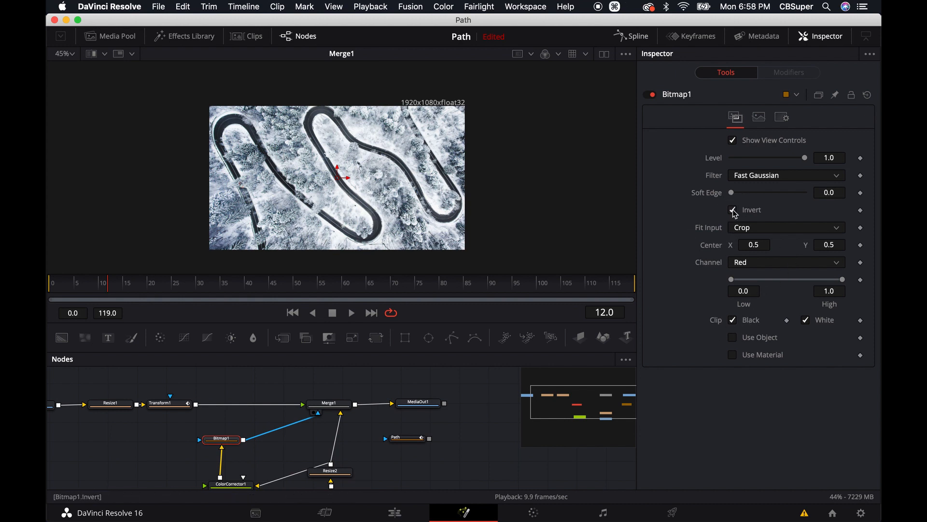
pyautogui.click(733, 211)
pyautogui.click(333, 409)
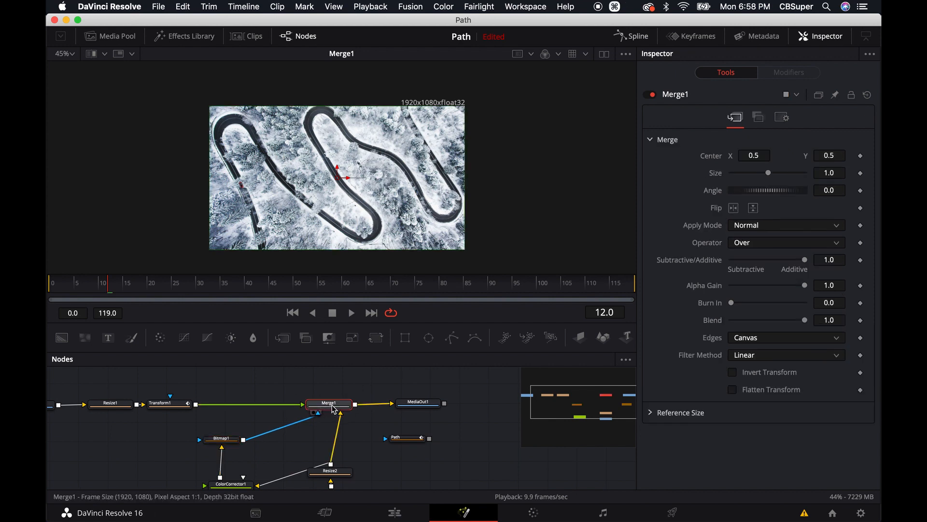
pyautogui.click(787, 119)
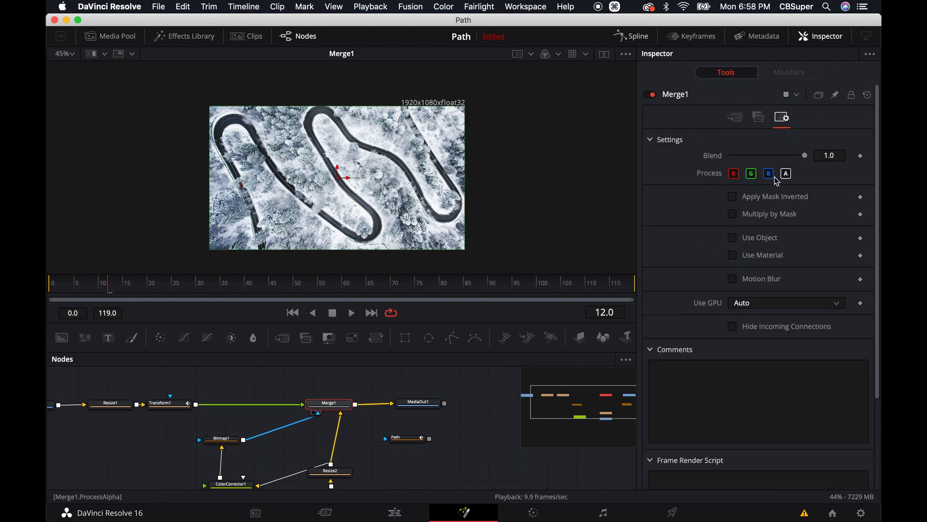
pyautogui.click(738, 198)
# - Enable Invert on Bitmap1 and check the masked car up close at frame 12
pyautogui.click(223, 441)
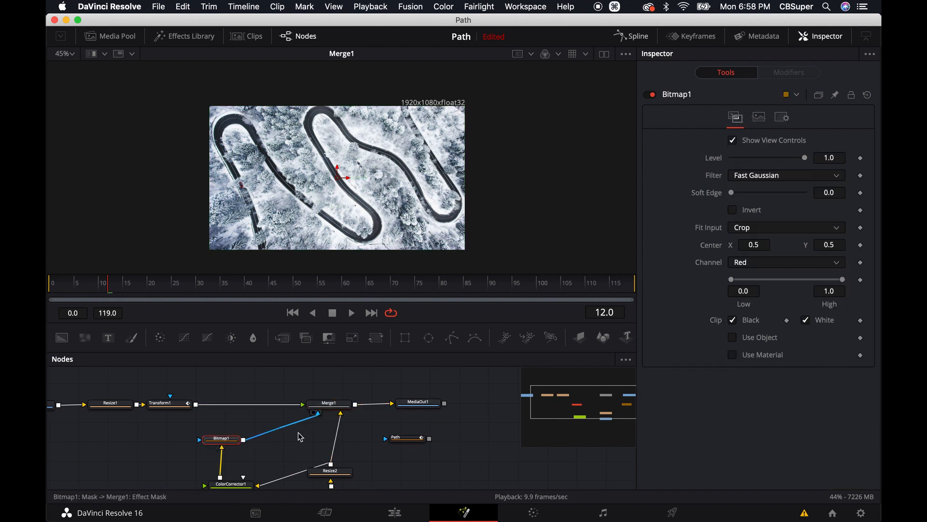
pyautogui.click(731, 213)
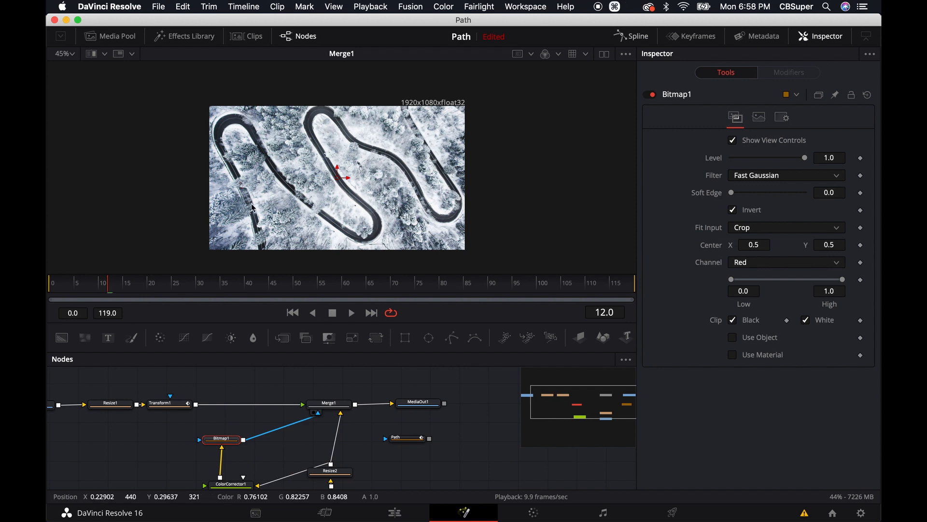
pyautogui.scroll(10, 225, 188)
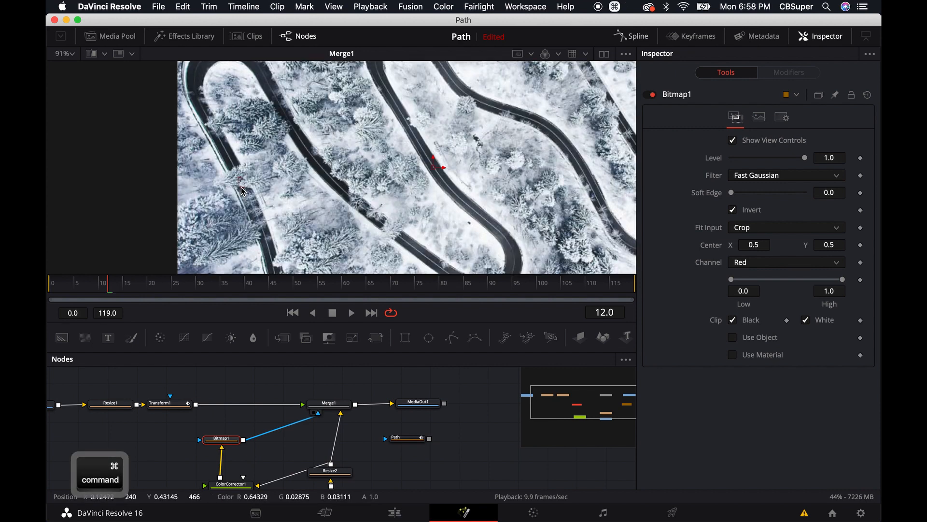
pyautogui.scroll(-8, 240, 184)
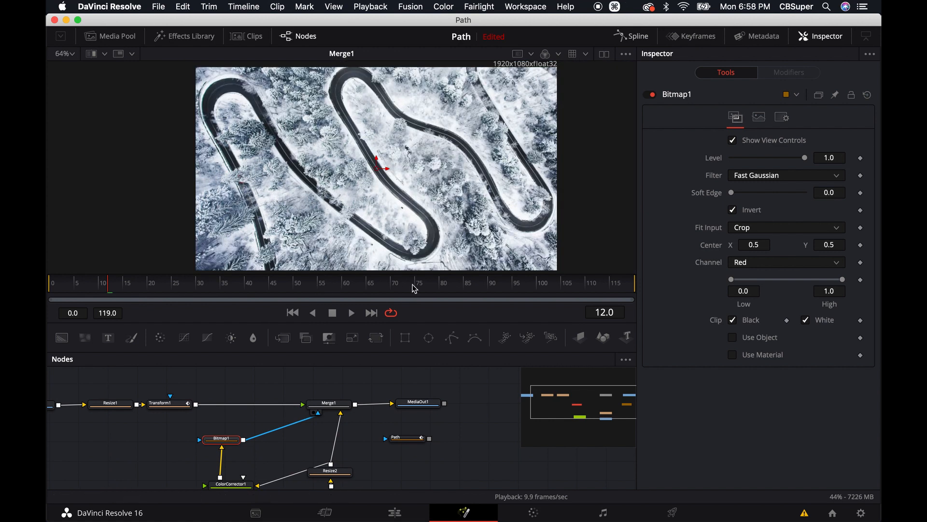
# - Scrub the timeline through to frame 44 to examine the masked car passing under the trees, and review the node tree
pyautogui.moveTo(118, 283)
pyautogui.mouseDown()
pyautogui.moveTo(125, 283)
pyautogui.moveTo(113, 283)
pyautogui.mouseUp()
pyautogui.moveTo(114, 286); pyautogui.dragTo(132, 284)
pyautogui.moveTo(286, 471); pyautogui.dragTo(304, 439)
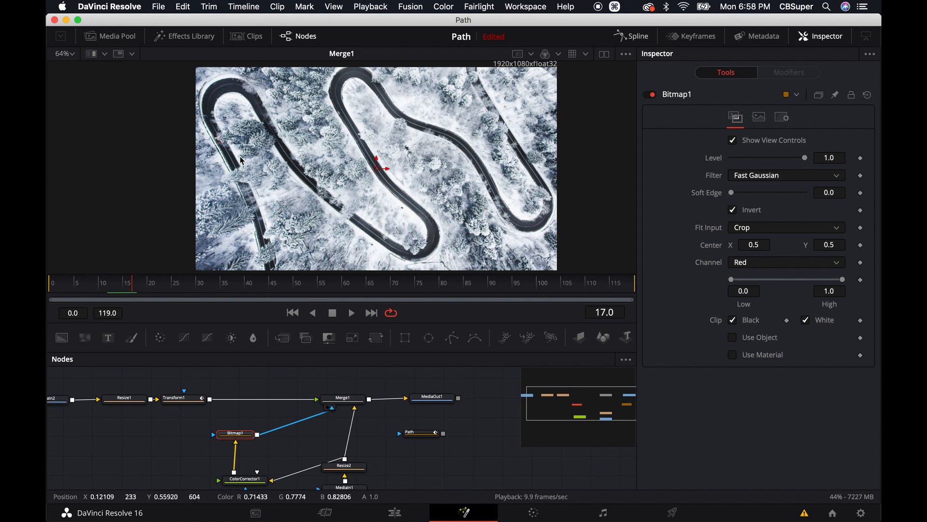
pyautogui.click(152, 290)
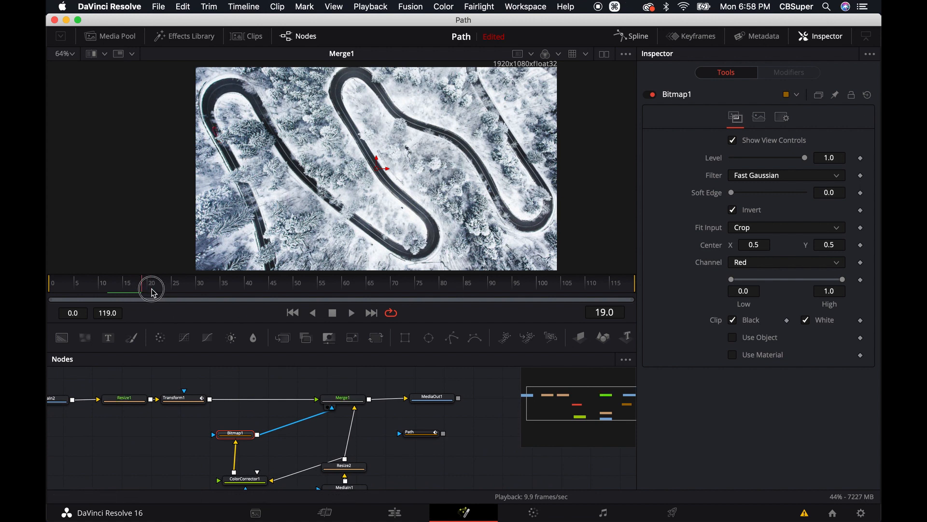
pyautogui.moveTo(152, 289); pyautogui.dragTo(268, 290)
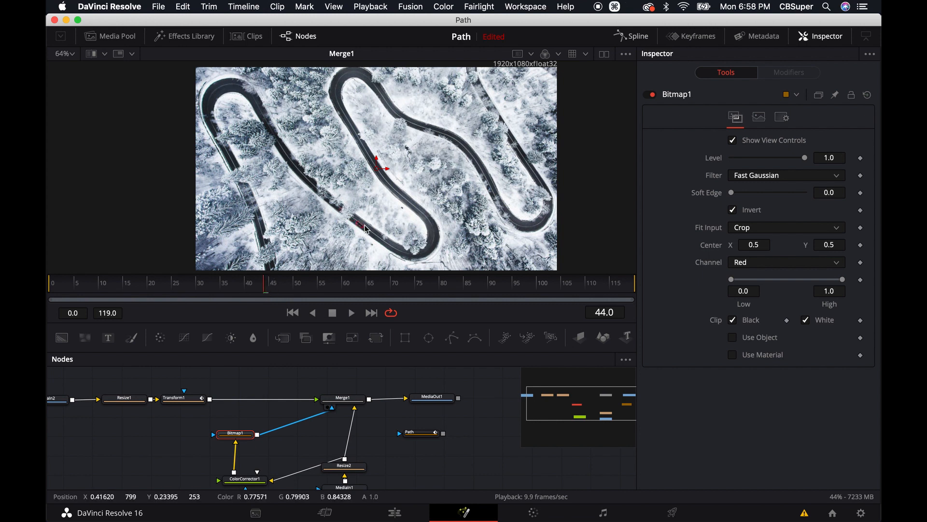
pyautogui.moveTo(299, 382); pyautogui.dragTo(327, 370)
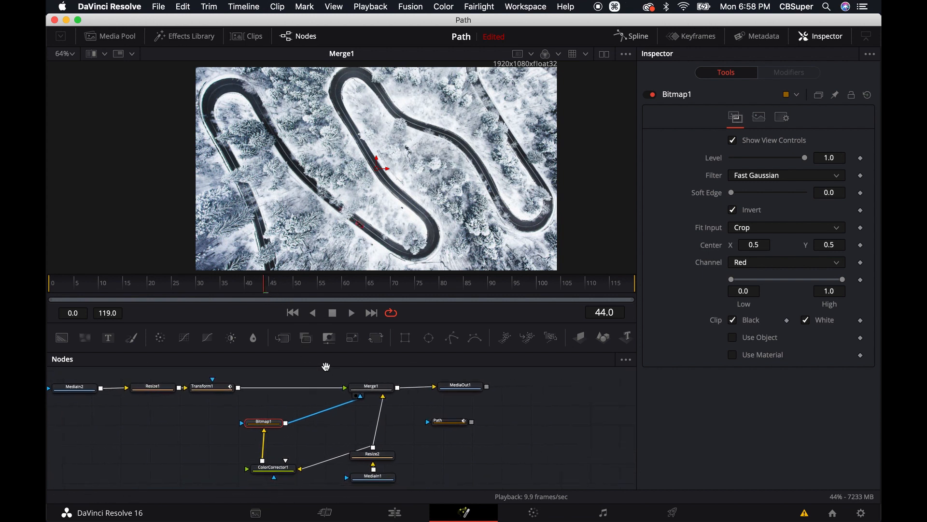
pyautogui.scroll(-2, 307, 401)
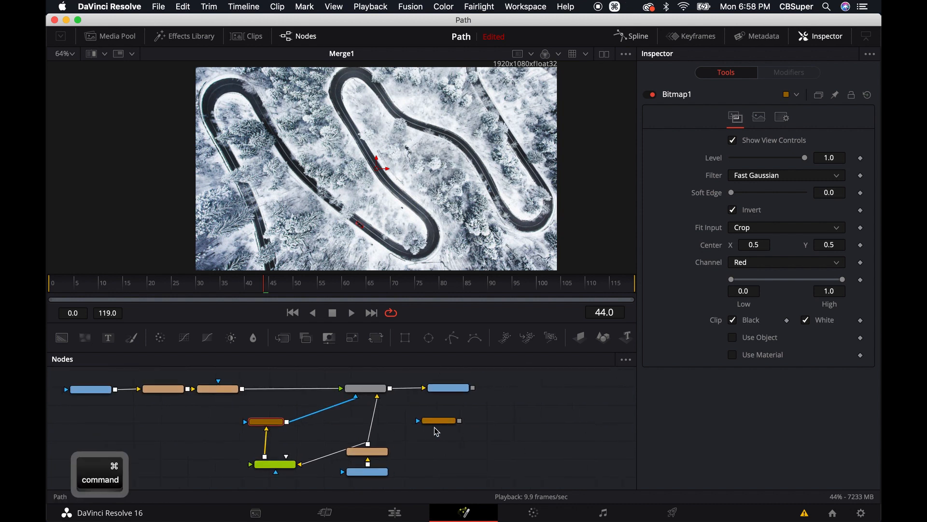
pyautogui.scroll(2, 400, 402)
pyautogui.moveTo(401, 420); pyautogui.dragTo(415, 412)
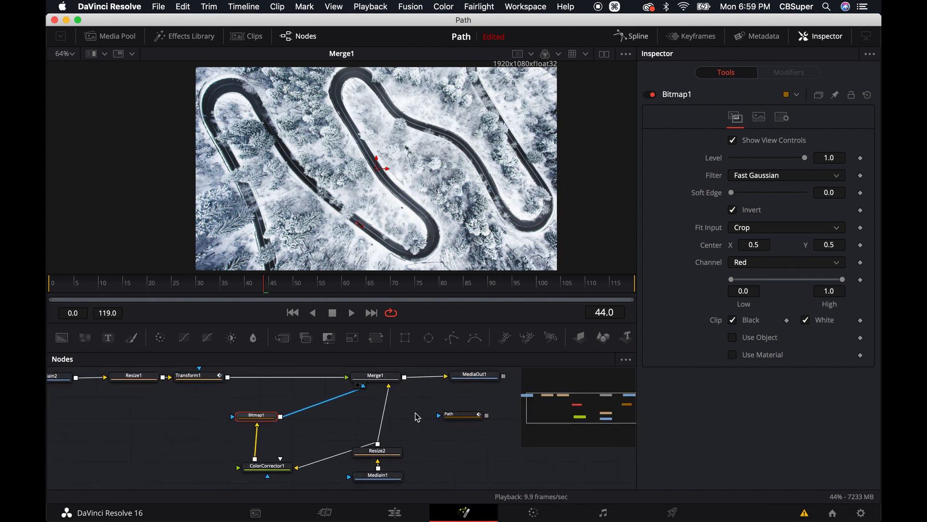
pyautogui.moveTo(438, 452); pyautogui.dragTo(411, 462)
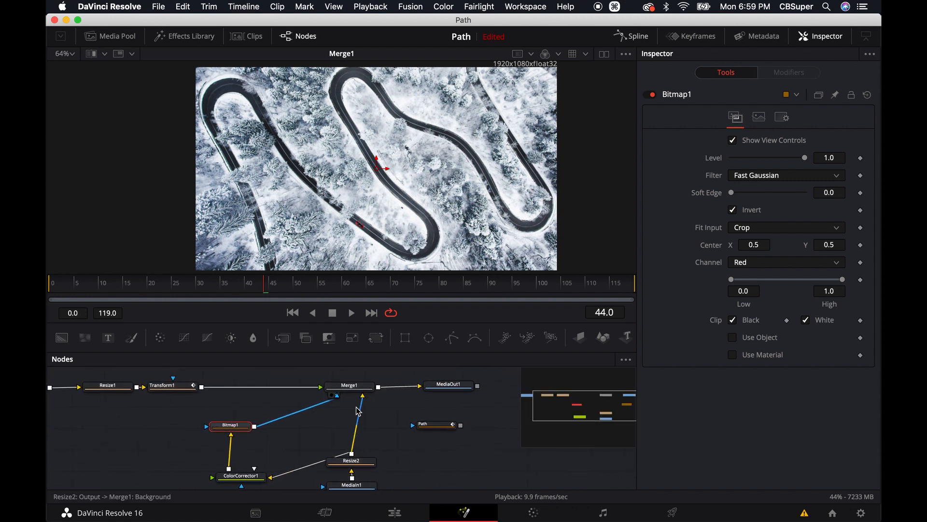
# - Enable Motion Blur on Transform1 with Quality 10 and a Shutter Angle of 39.7, checking the blurred car up close
pyautogui.click(175, 388)
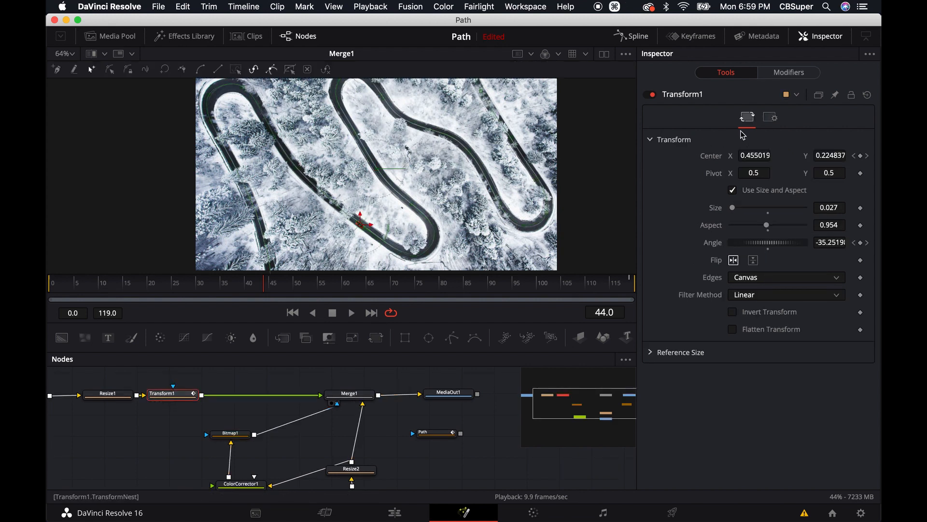
pyautogui.click(772, 119)
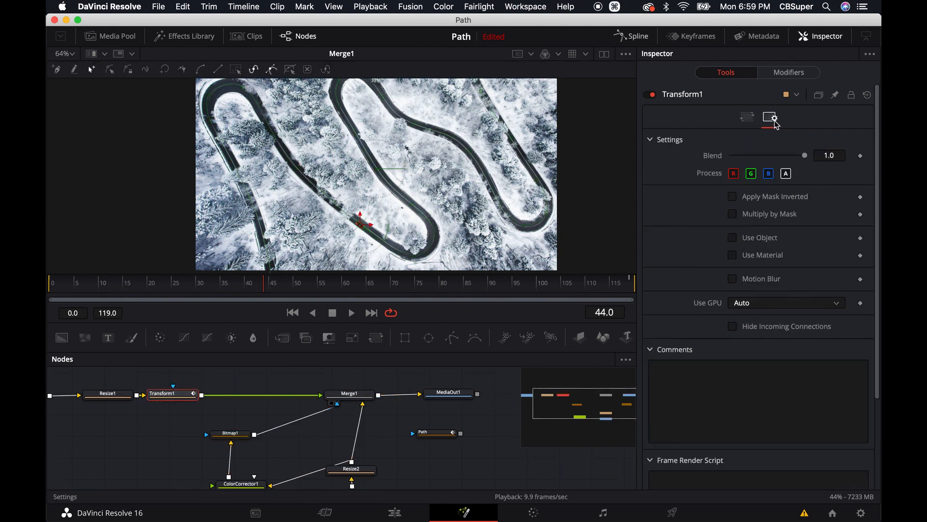
pyautogui.click(732, 279)
pyautogui.moveTo(746, 296); pyautogui.dragTo(804, 300)
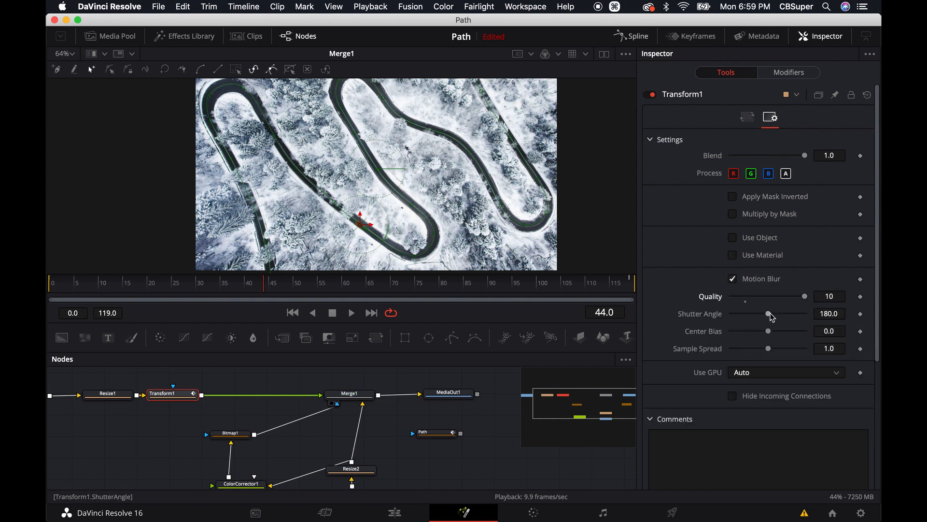
pyautogui.scroll(4, 366, 231)
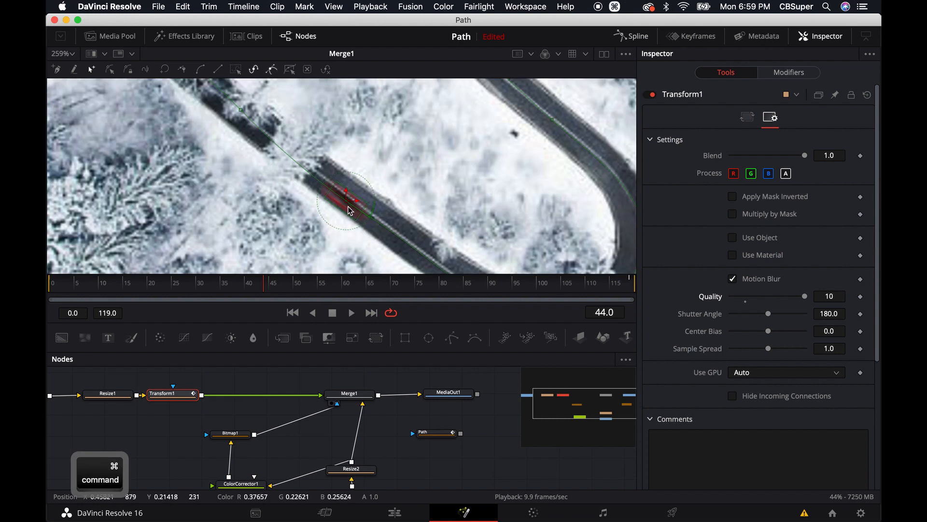
pyautogui.moveTo(768, 314); pyautogui.dragTo(743, 315)
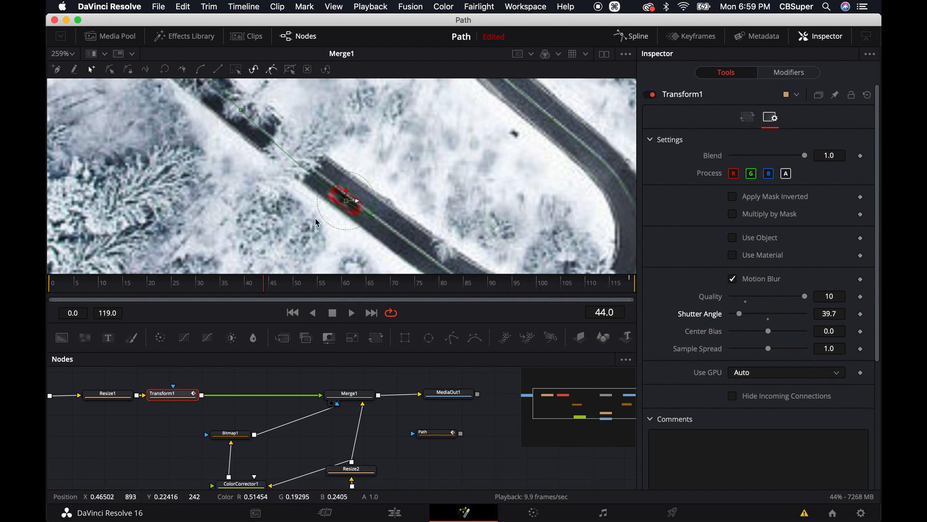
# - Turn off Motion Blur on Transform1 while viewing the car up close at frame 58
pyautogui.scroll(-5, 302, 219)
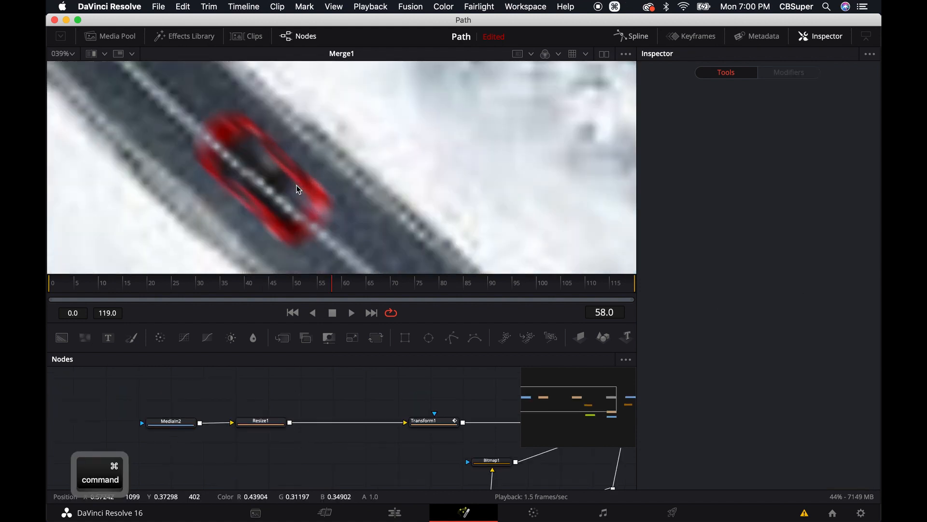
pyautogui.scroll(-3, 298, 189)
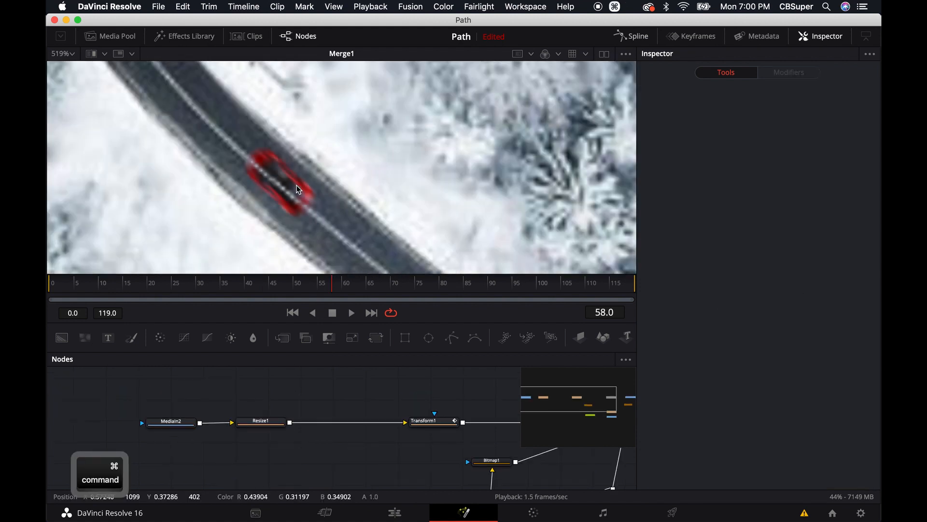
pyautogui.click(424, 421)
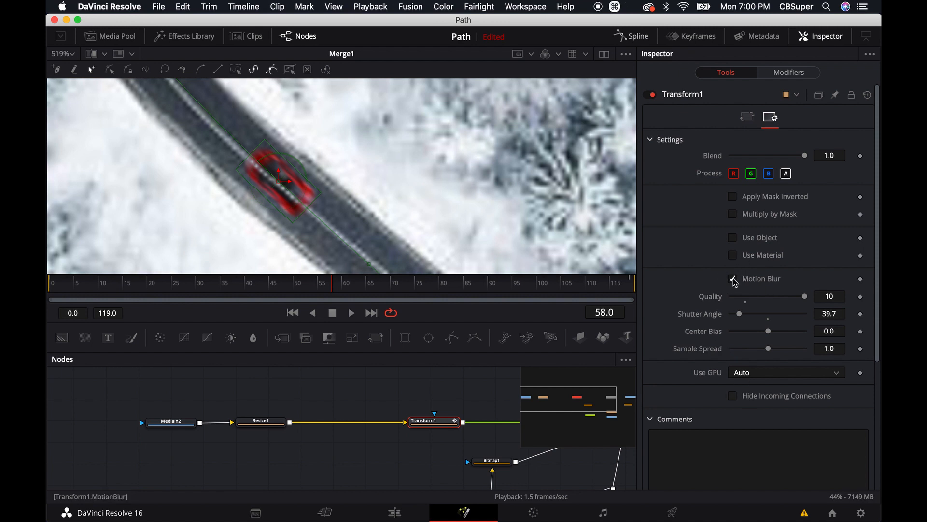
pyautogui.click(733, 278)
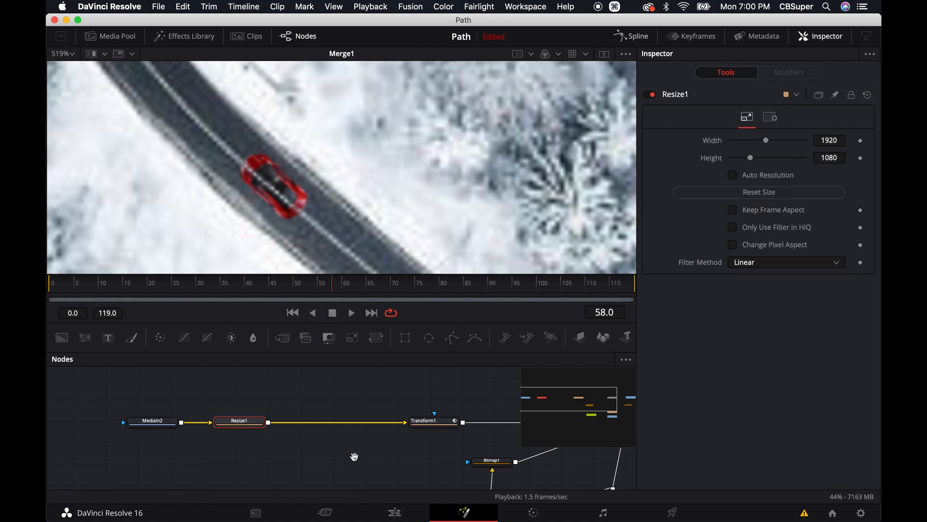
# - Insert a Color Corrector node between Resize1 and Transform1 and space it evenly between them
pyautogui.moveTo(354, 457); pyautogui.dragTo(310, 457)
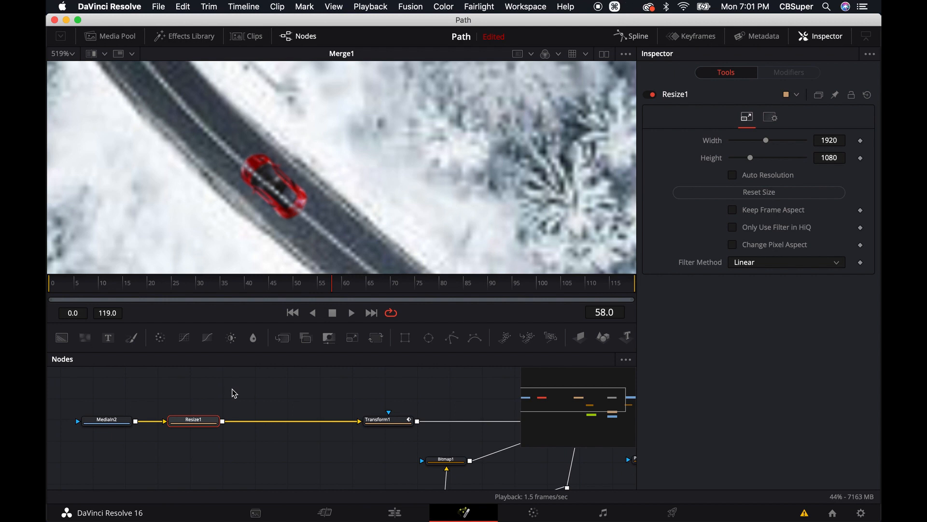
pyautogui.hotkey('shift', 'space')
pyautogui.write('cc')
pyautogui.press('Return')
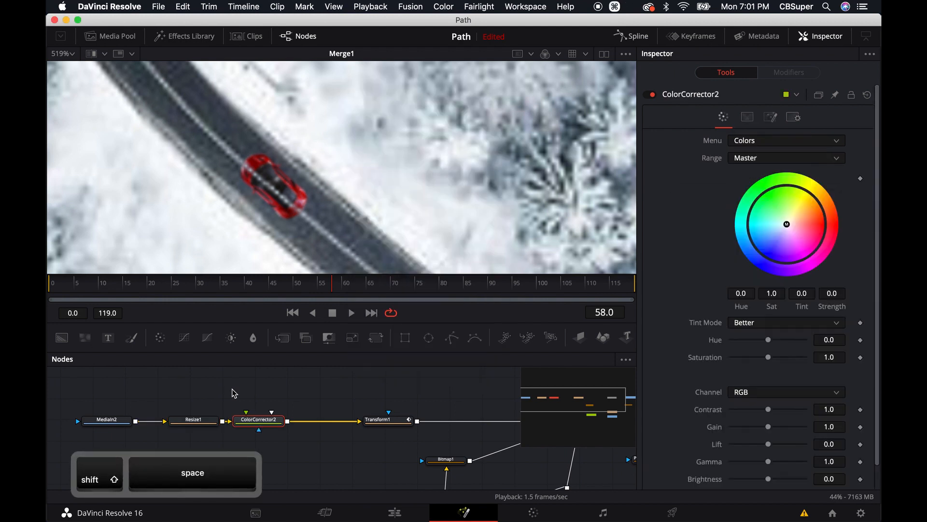
pyautogui.moveTo(261, 426); pyautogui.dragTo(286, 425)
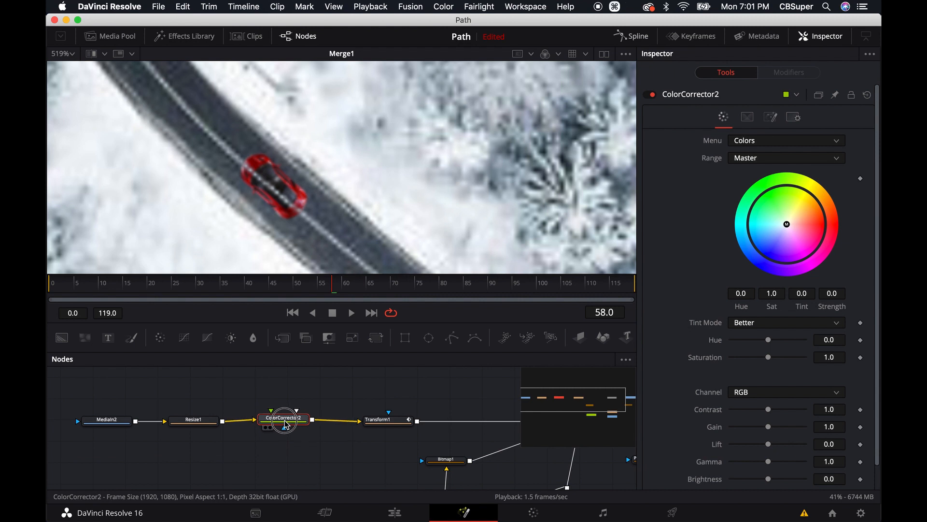
# - Connect Resize1's output to ColorCorrector2's Effect Mask input as well, and offset the two nodes so both connections are distinguishable
pyautogui.click(196, 424)
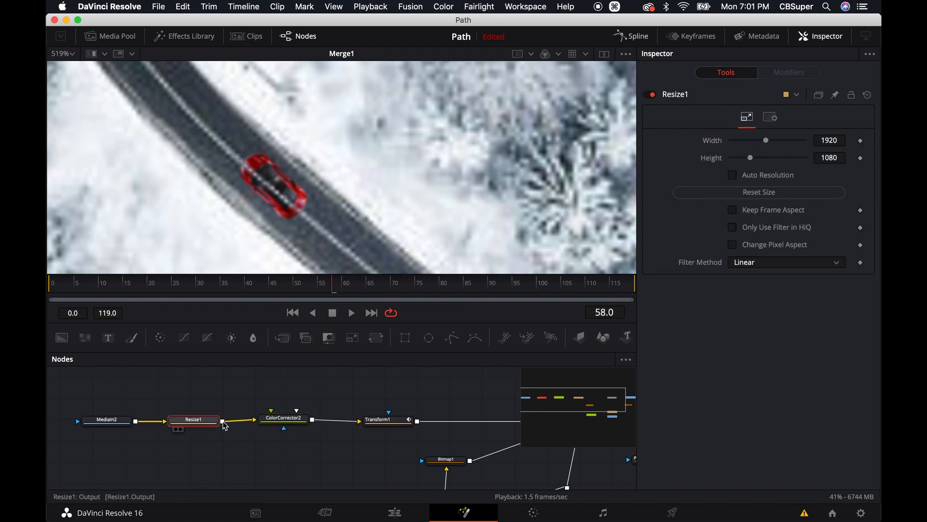
pyautogui.moveTo(223, 422); pyautogui.dragTo(286, 432)
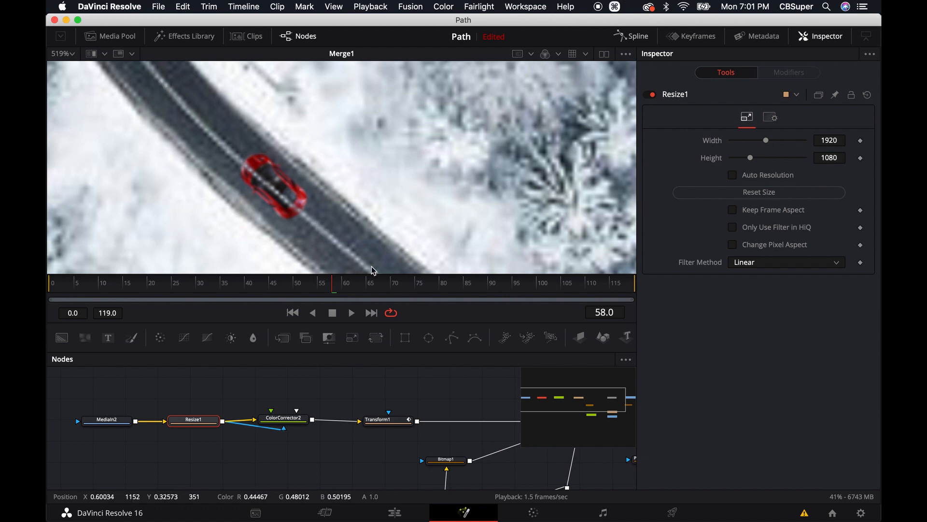
pyautogui.moveTo(200, 421); pyautogui.dragTo(201, 443)
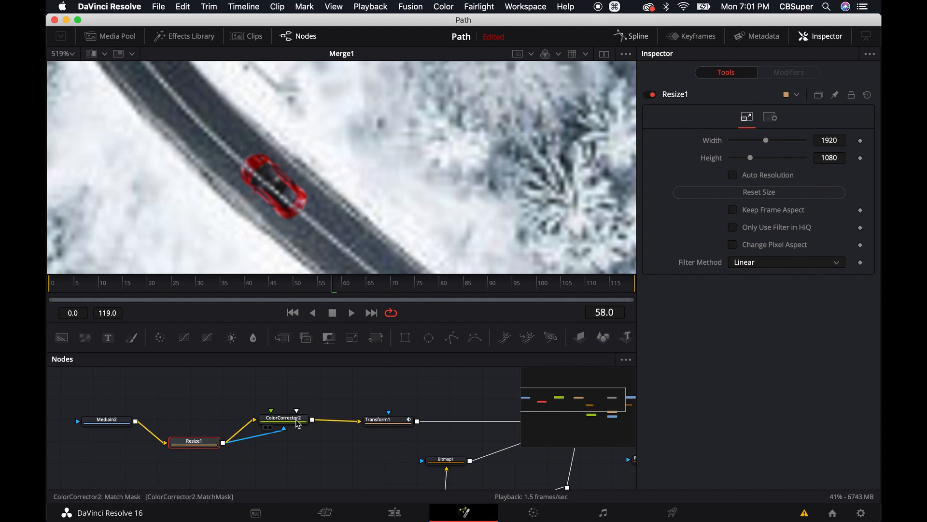
pyautogui.moveTo(295, 421); pyautogui.dragTo(297, 417)
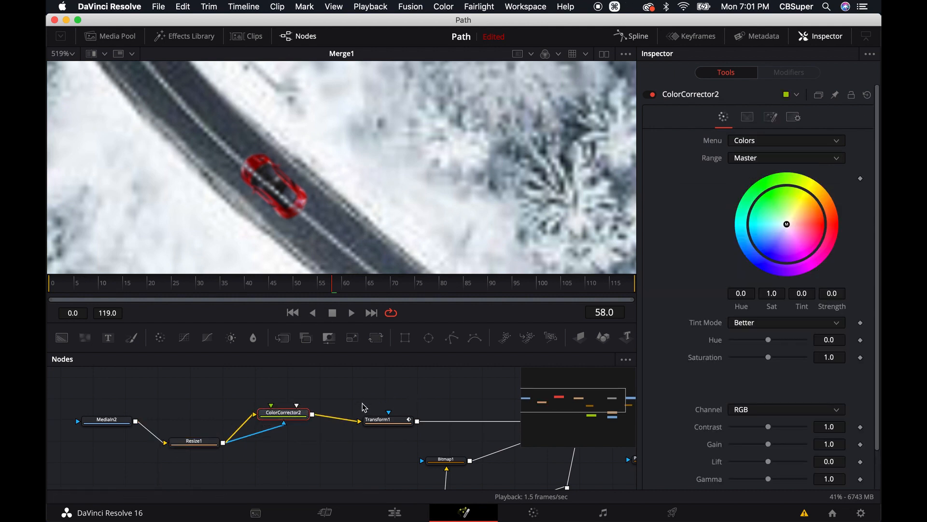
# - Recolor the car green in ColorCorrector2 with Hue 0.38, Saturation 0.5 and Contrast 0.81, and check it against the scene
pyautogui.moveTo(383, 397); pyautogui.dragTo(364, 389)
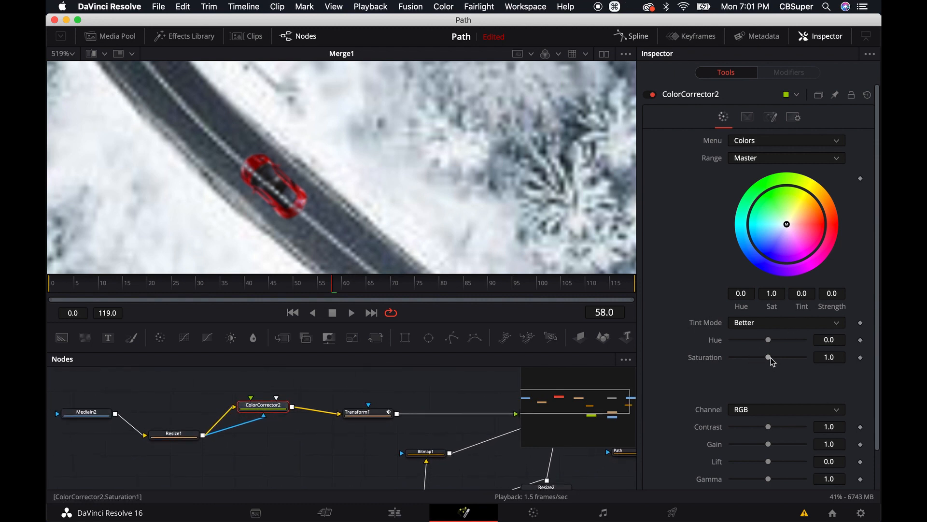
pyautogui.moveTo(771, 360); pyautogui.dragTo(785, 344)
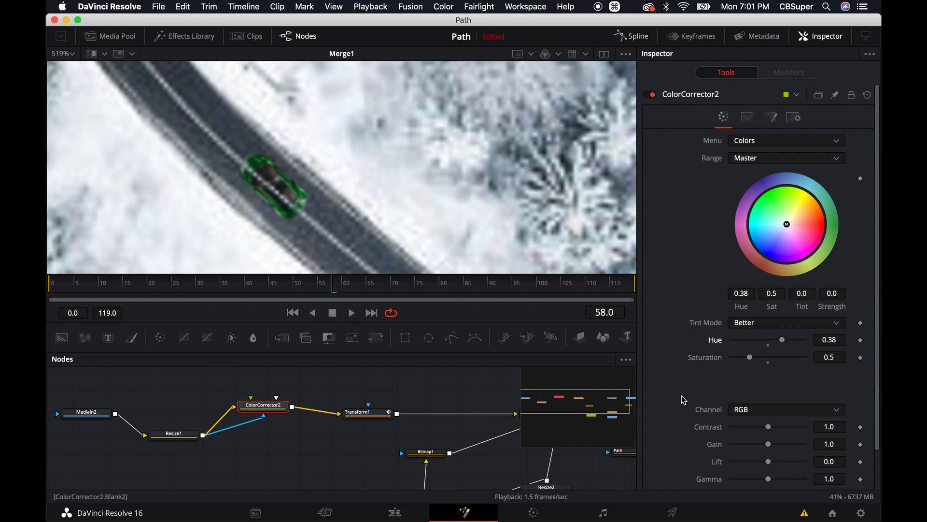
pyautogui.scroll(-3, 683, 399)
pyautogui.moveTo(769, 387); pyautogui.dragTo(762, 387)
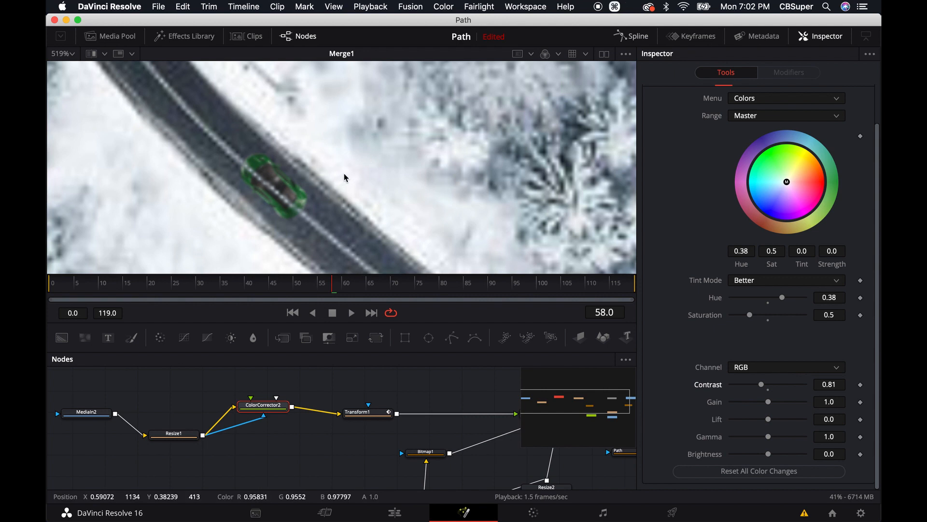
pyautogui.scroll(-6, 341, 175)
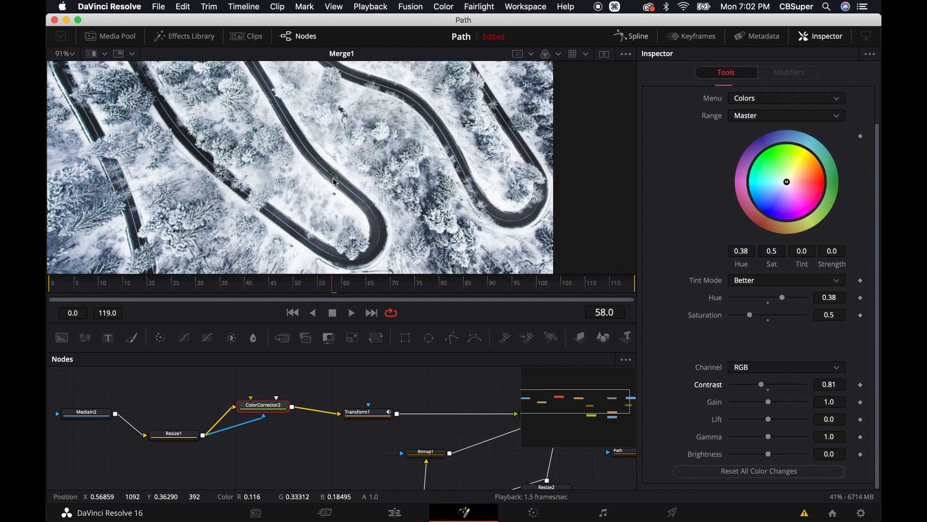
pyautogui.scroll(3, 334, 183)
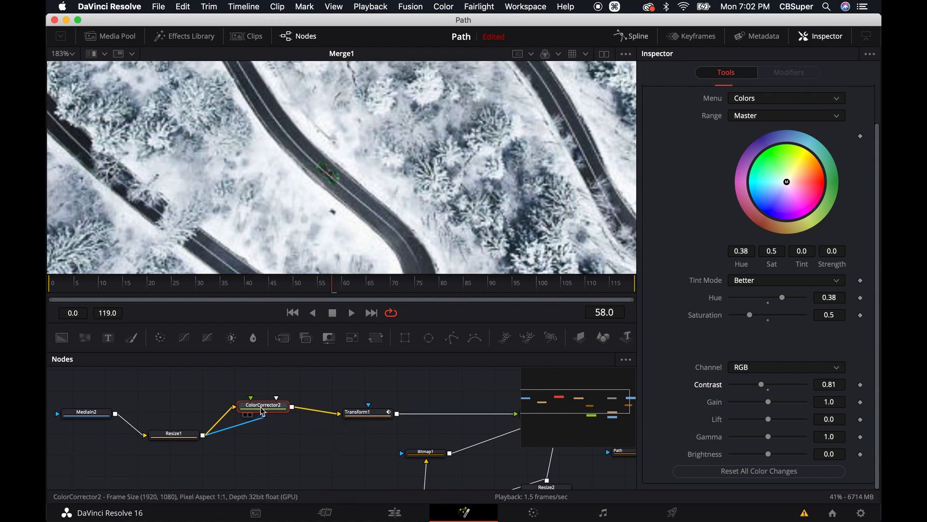
# - Re-enable Motion Blur on Transform1, play back the car animation with the whole image in view, and park at frame 34
pyautogui.click(376, 419)
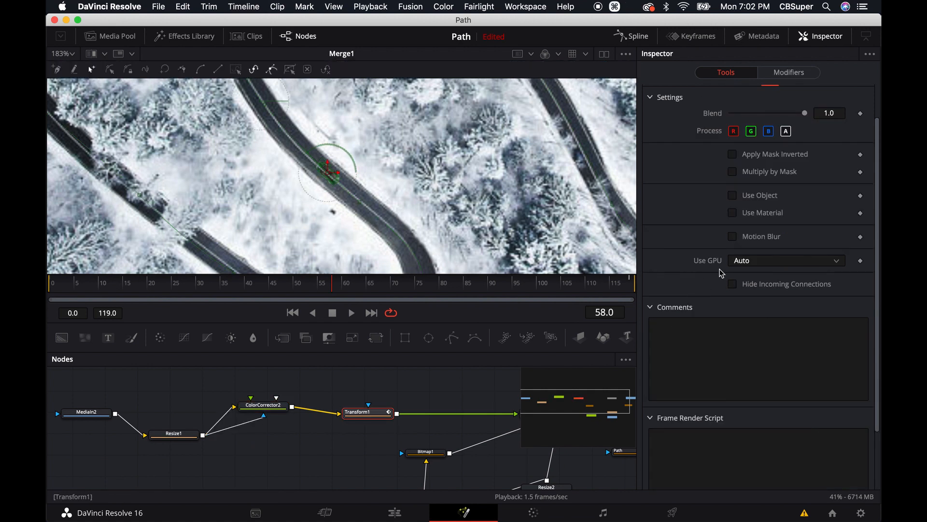
pyautogui.click(733, 237)
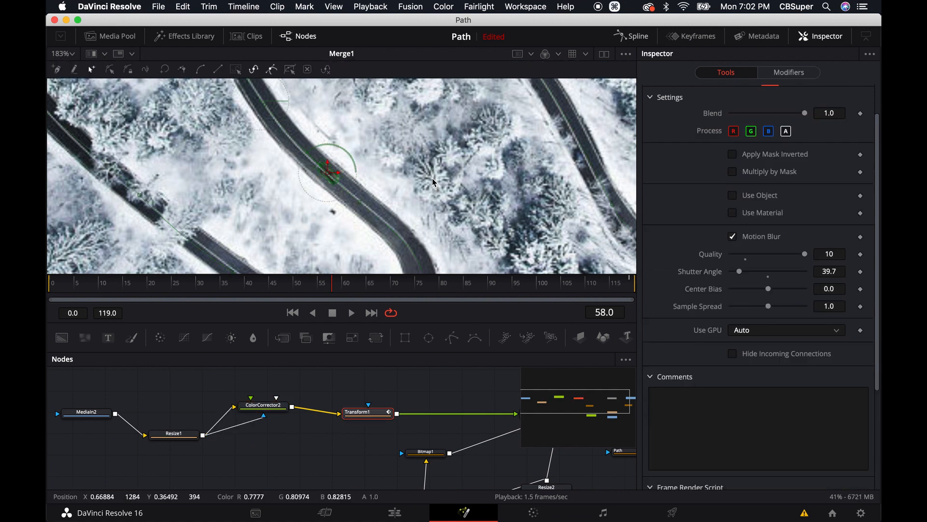
pyautogui.click(332, 385)
pyautogui.scroll(-5, 355, 201)
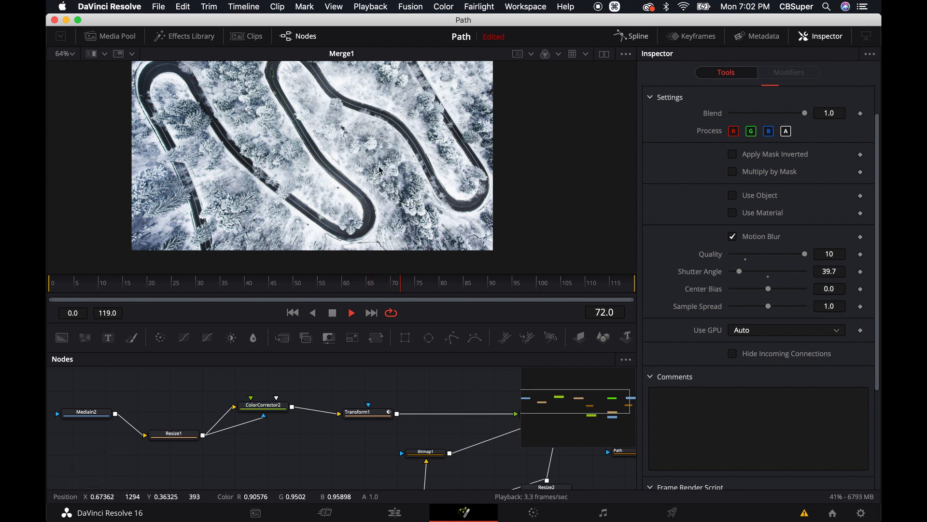
pyautogui.press('super')
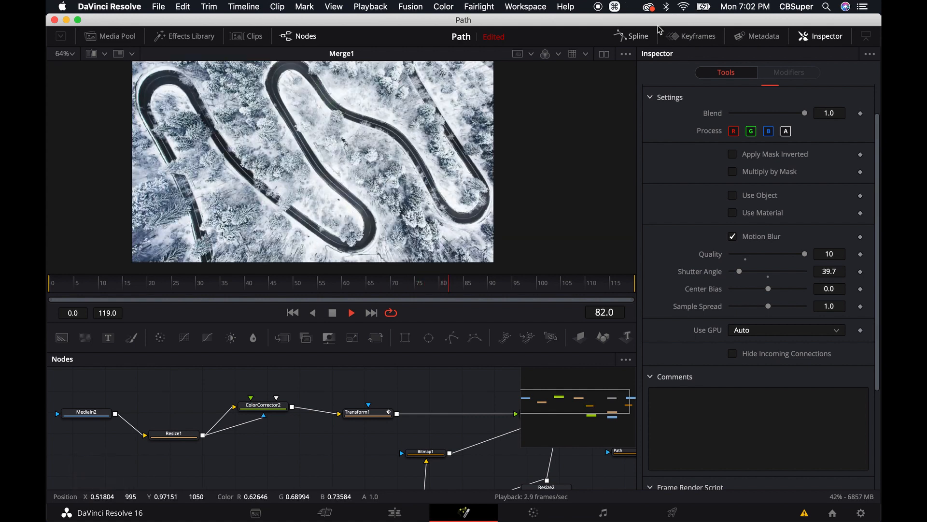
pyautogui.click(215, 285)
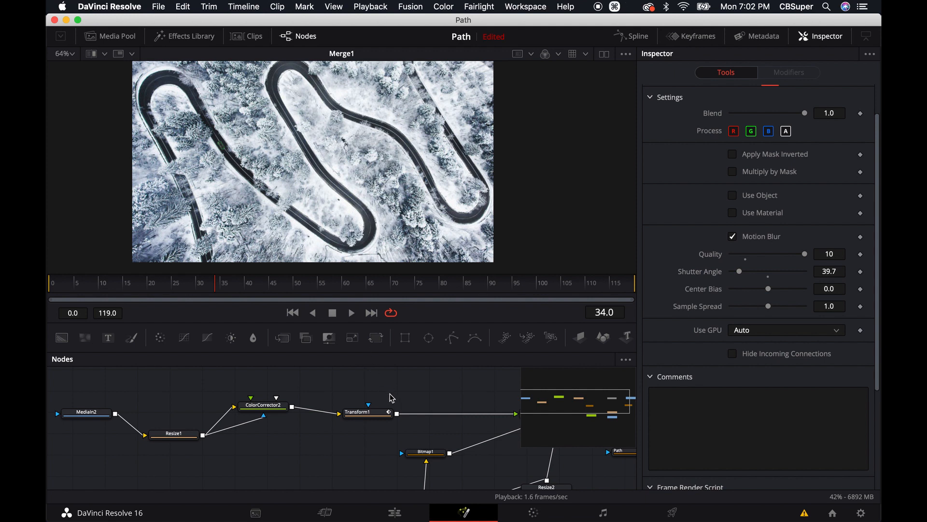
pyautogui.moveTo(389, 395); pyautogui.dragTo(330, 379)
pyautogui.scroll(-2, 350, 392)
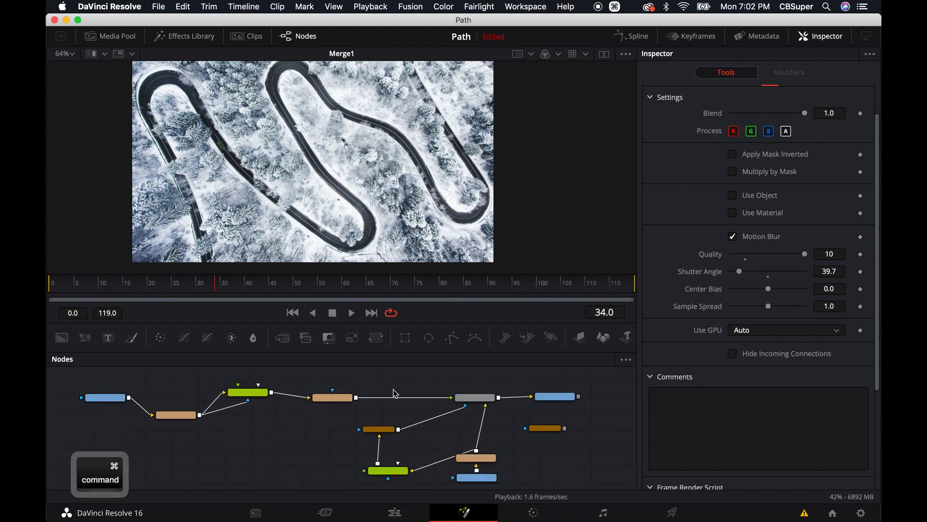
pyautogui.scroll(-1, 414, 386)
pyautogui.moveTo(427, 385); pyautogui.dragTo(425, 385)
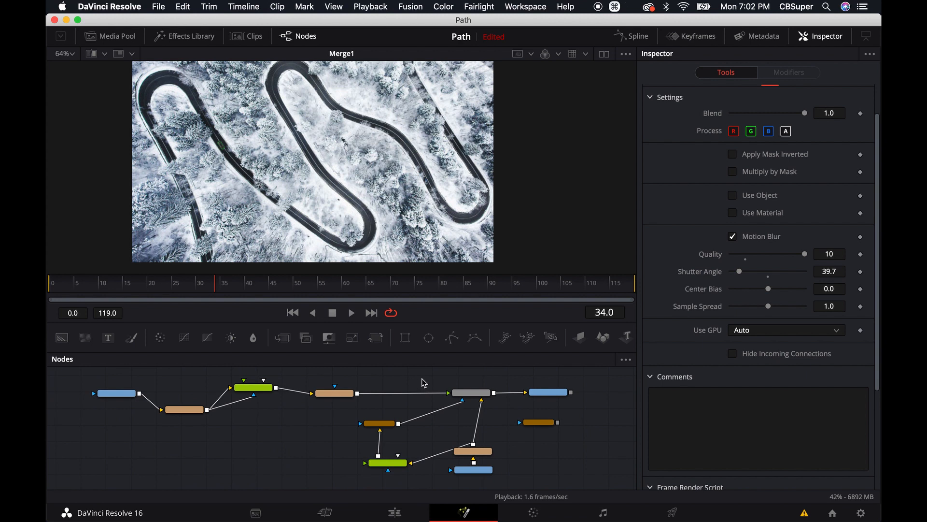